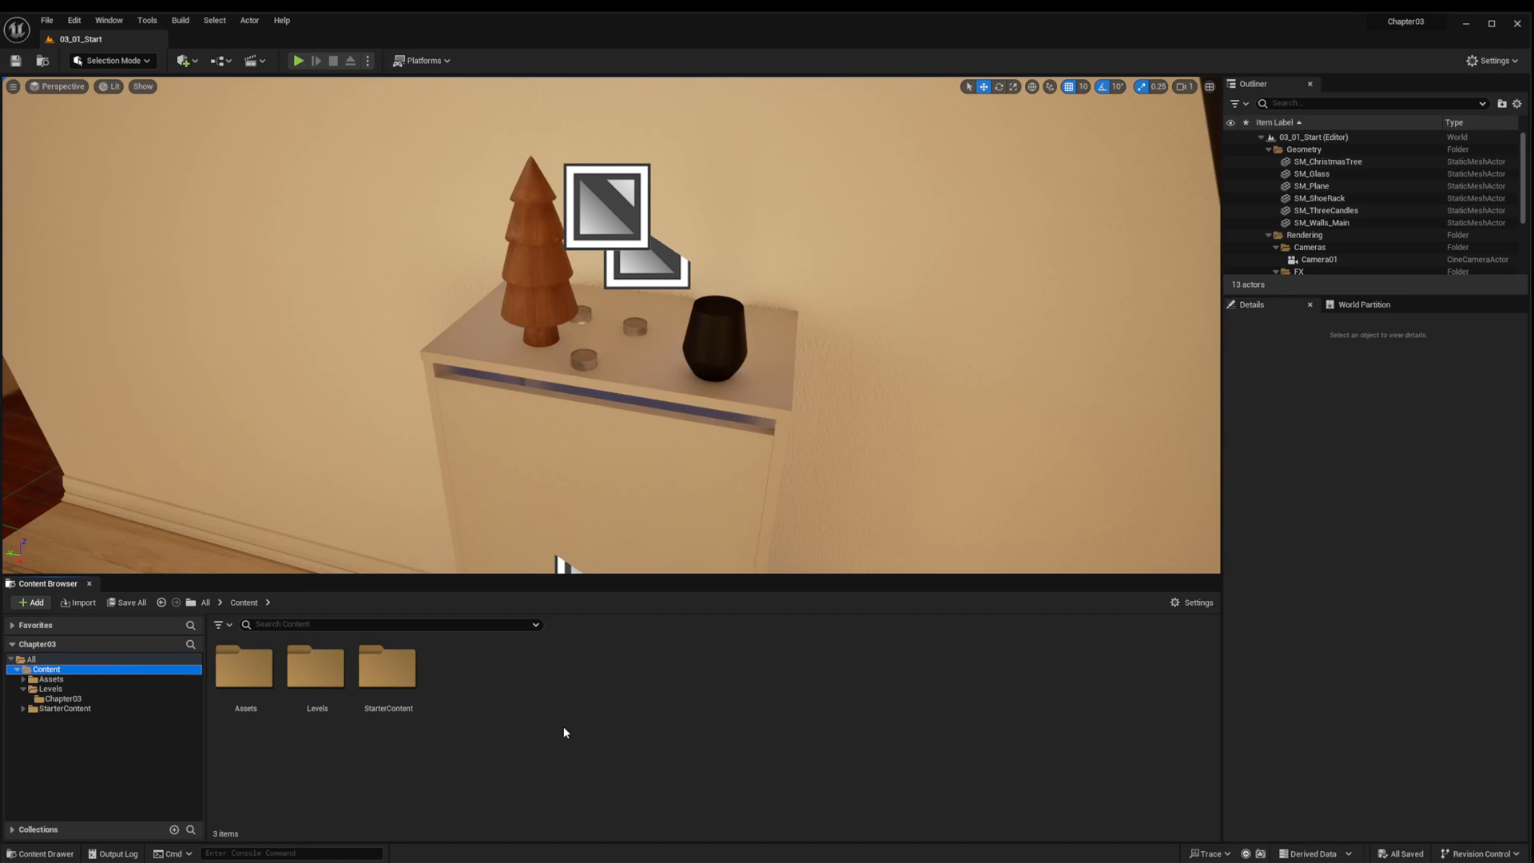
Step: Create a new folder inside Content, named with the author's last name and first name
right_click(502, 700)
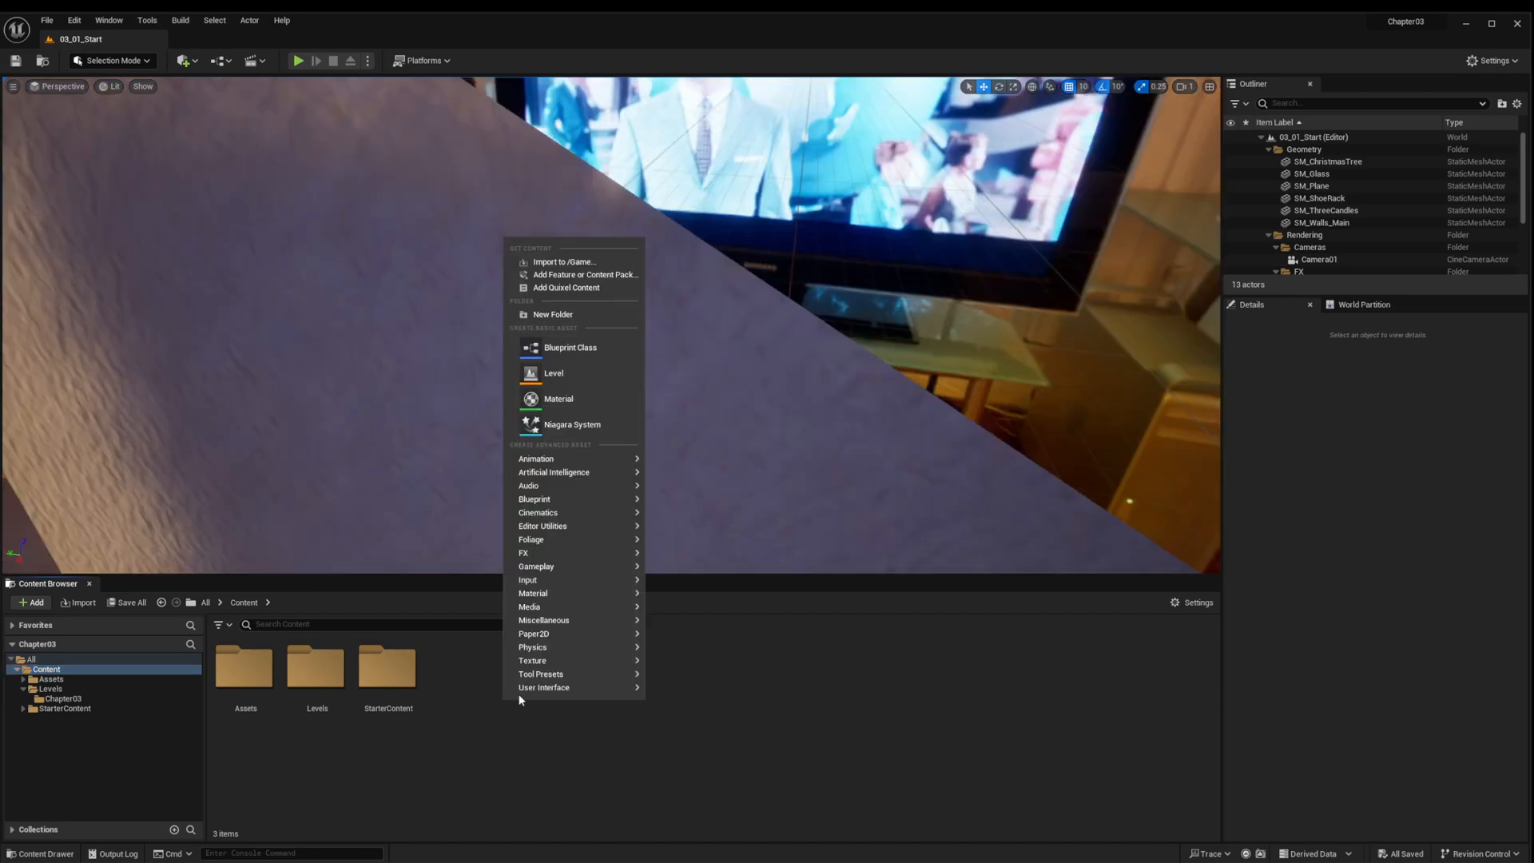
click(569, 315)
text(John)
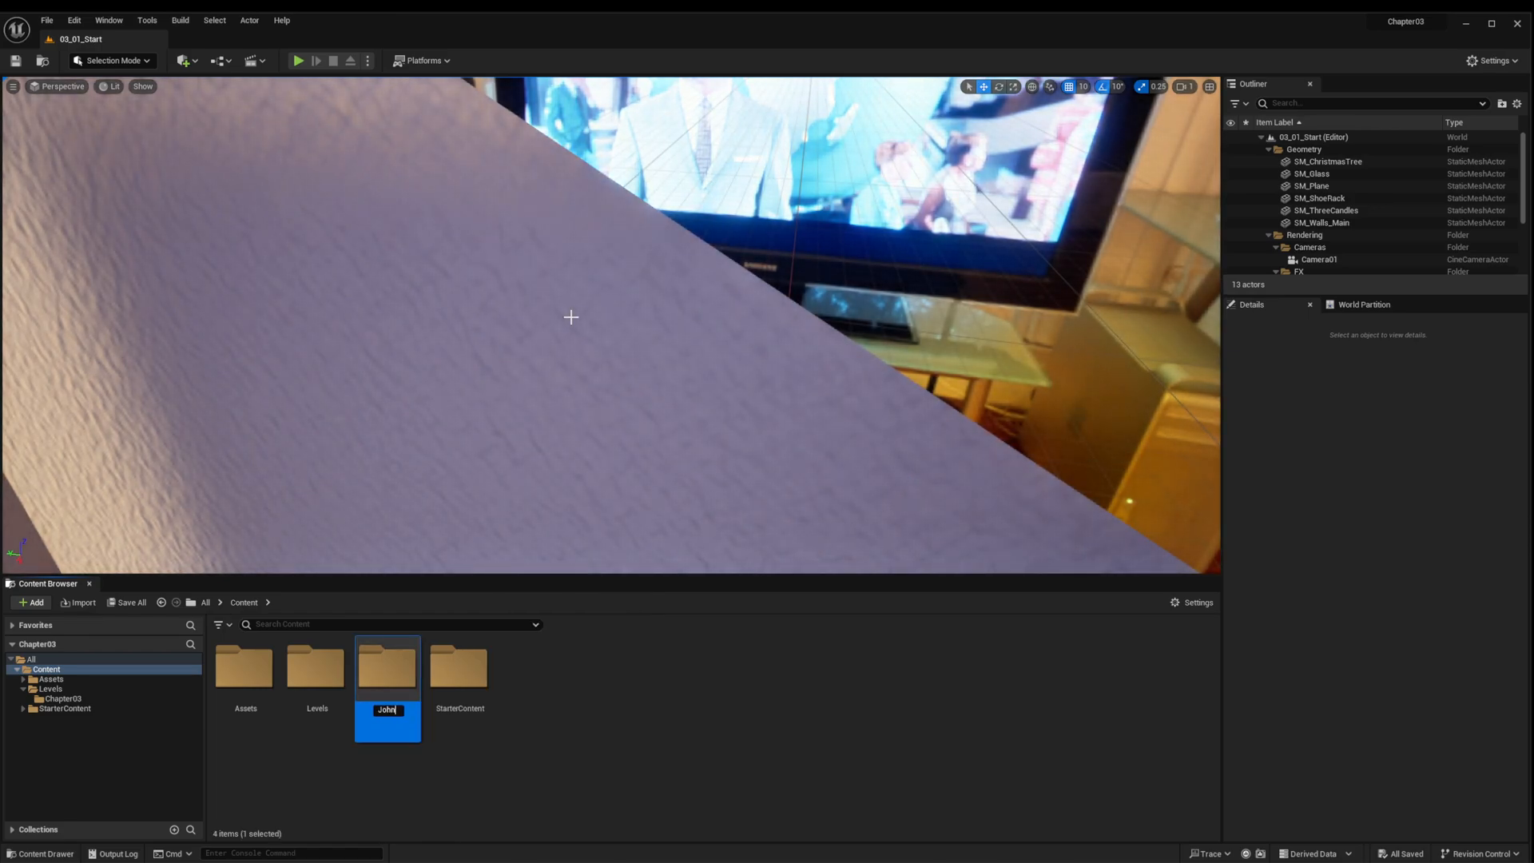
text(son)
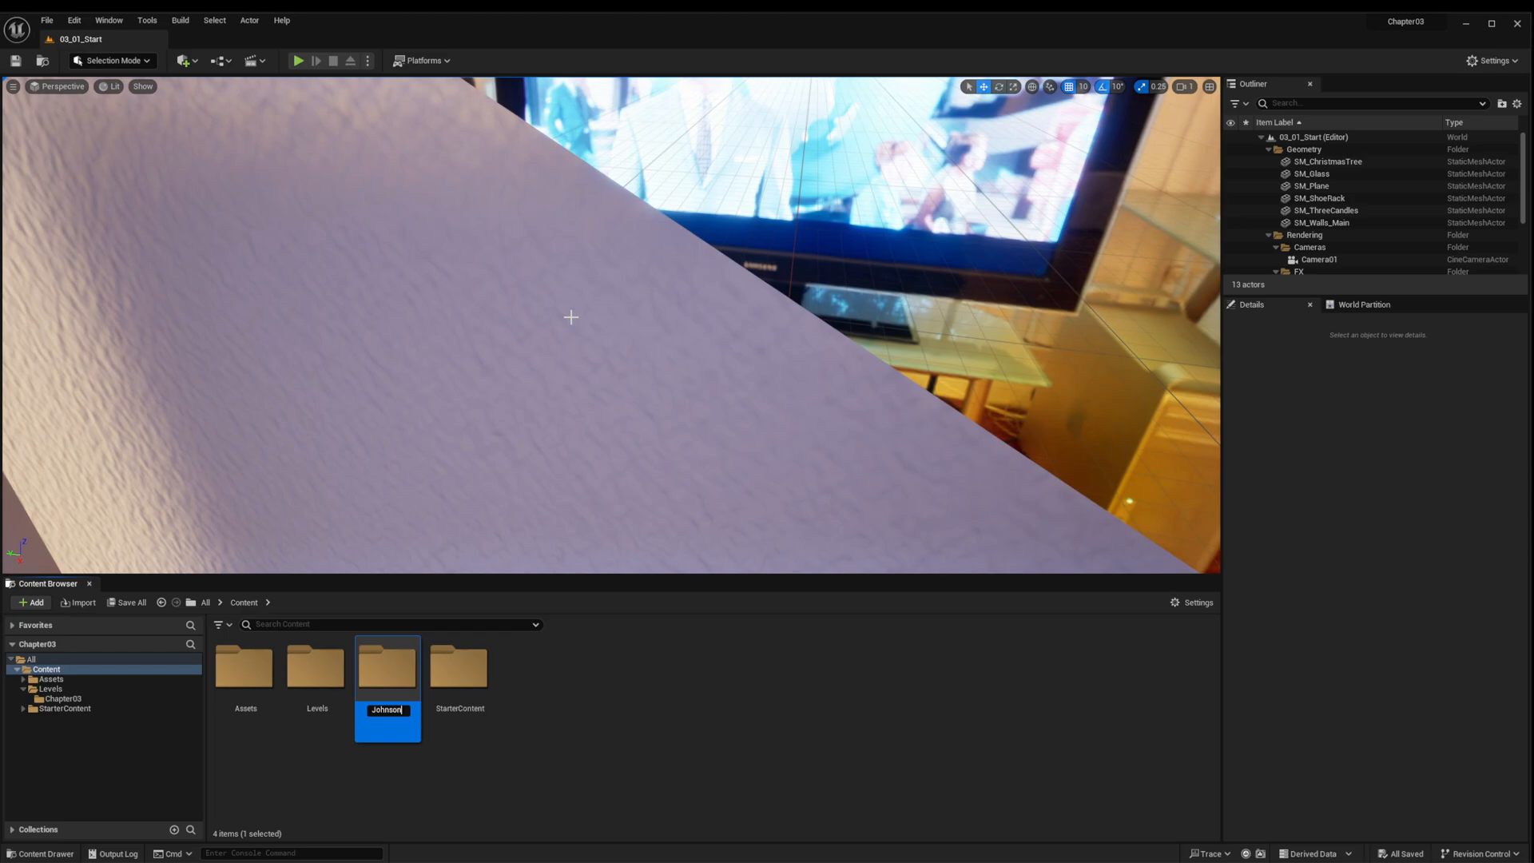
text(Amber)
key(Return)
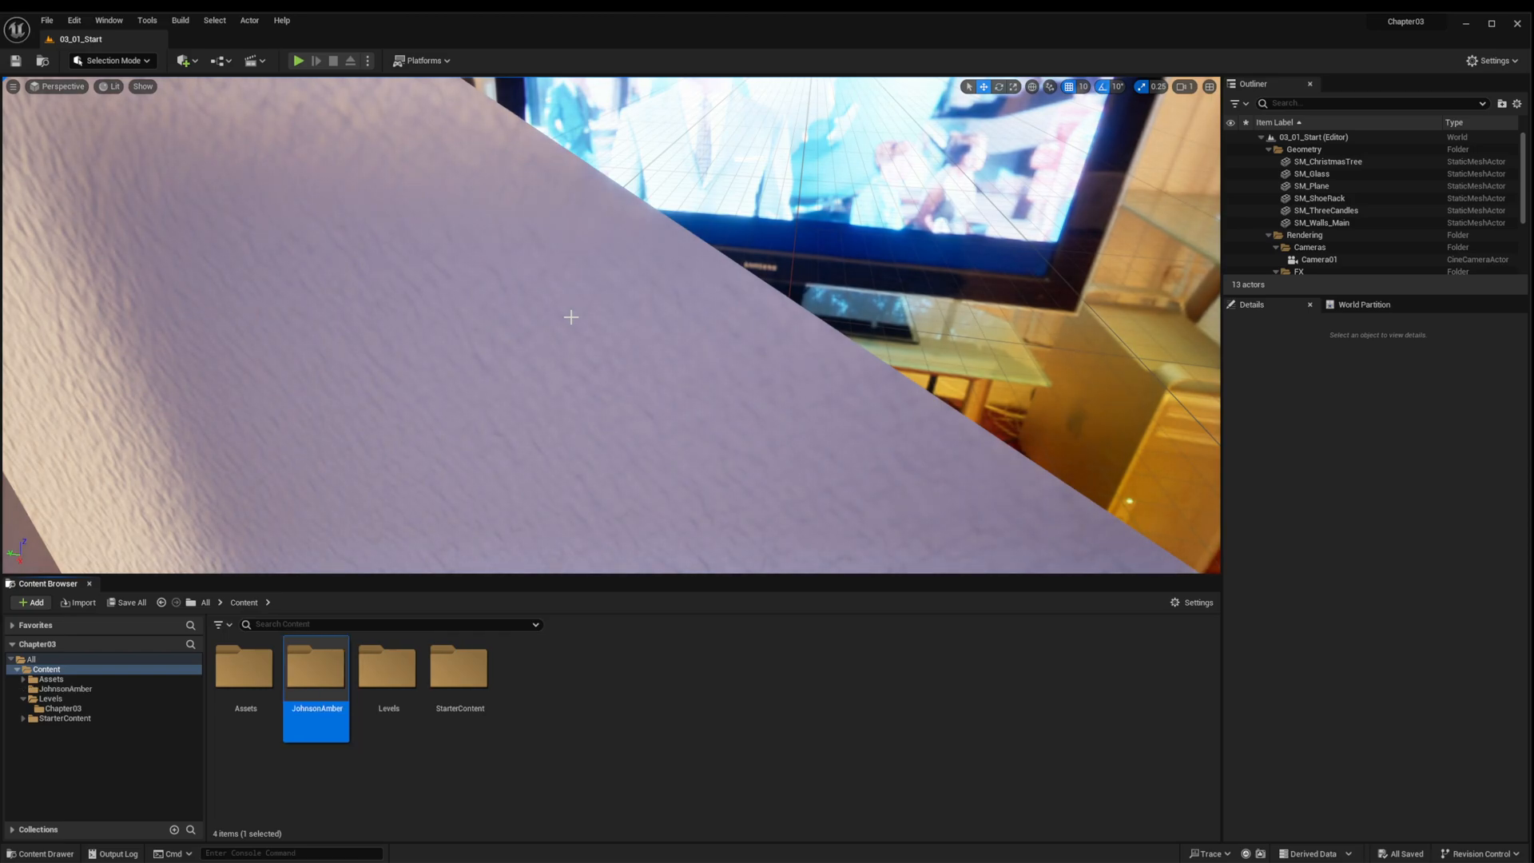
Step: Save the current level into the new personal folder, naming it 03_01_ followed by the author's last name
click(47, 20)
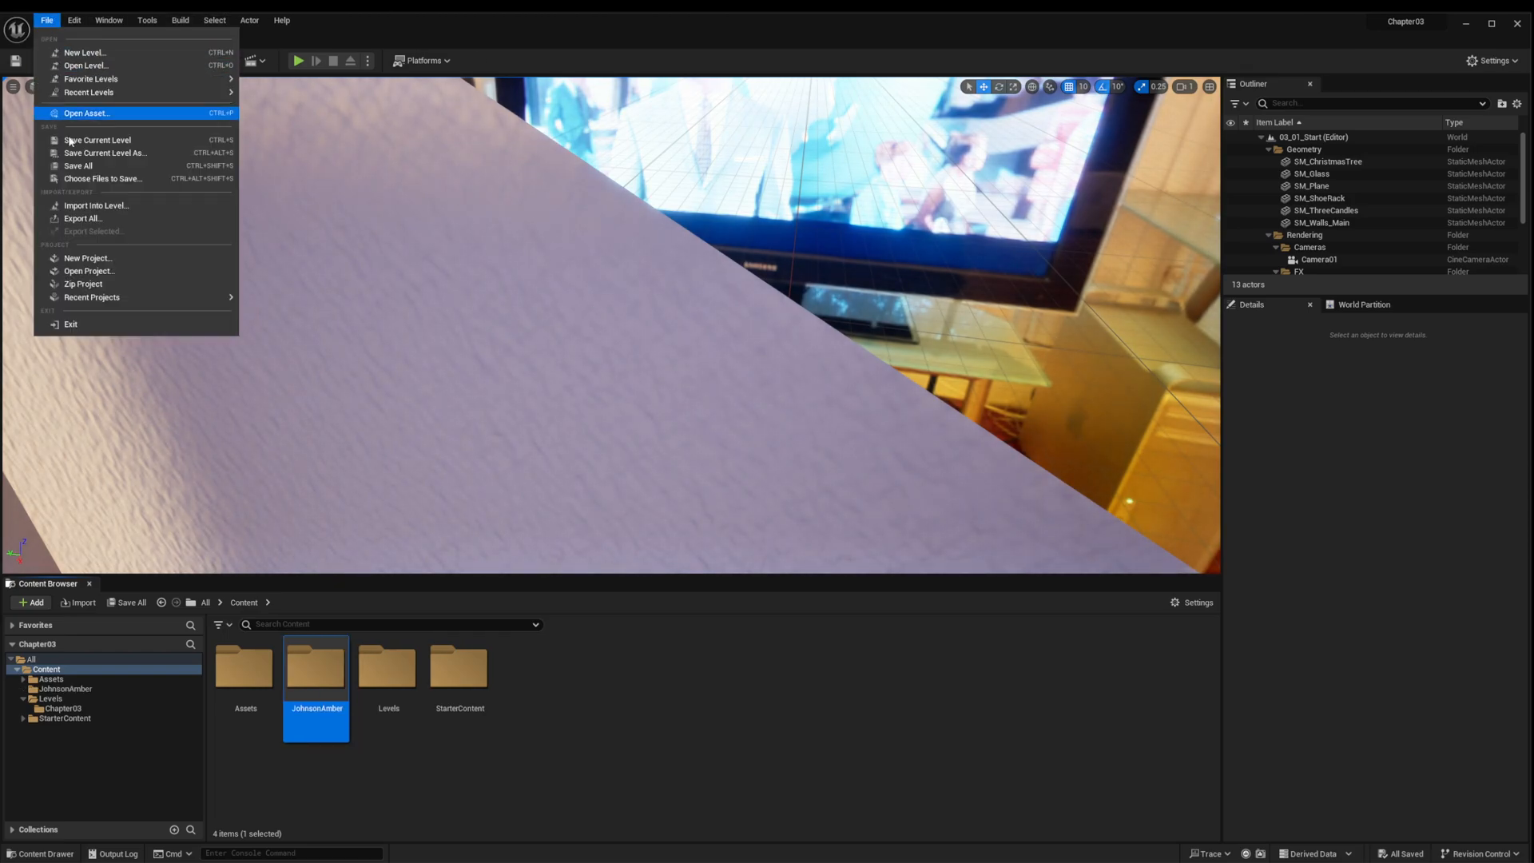
mouse_move(148, 85)
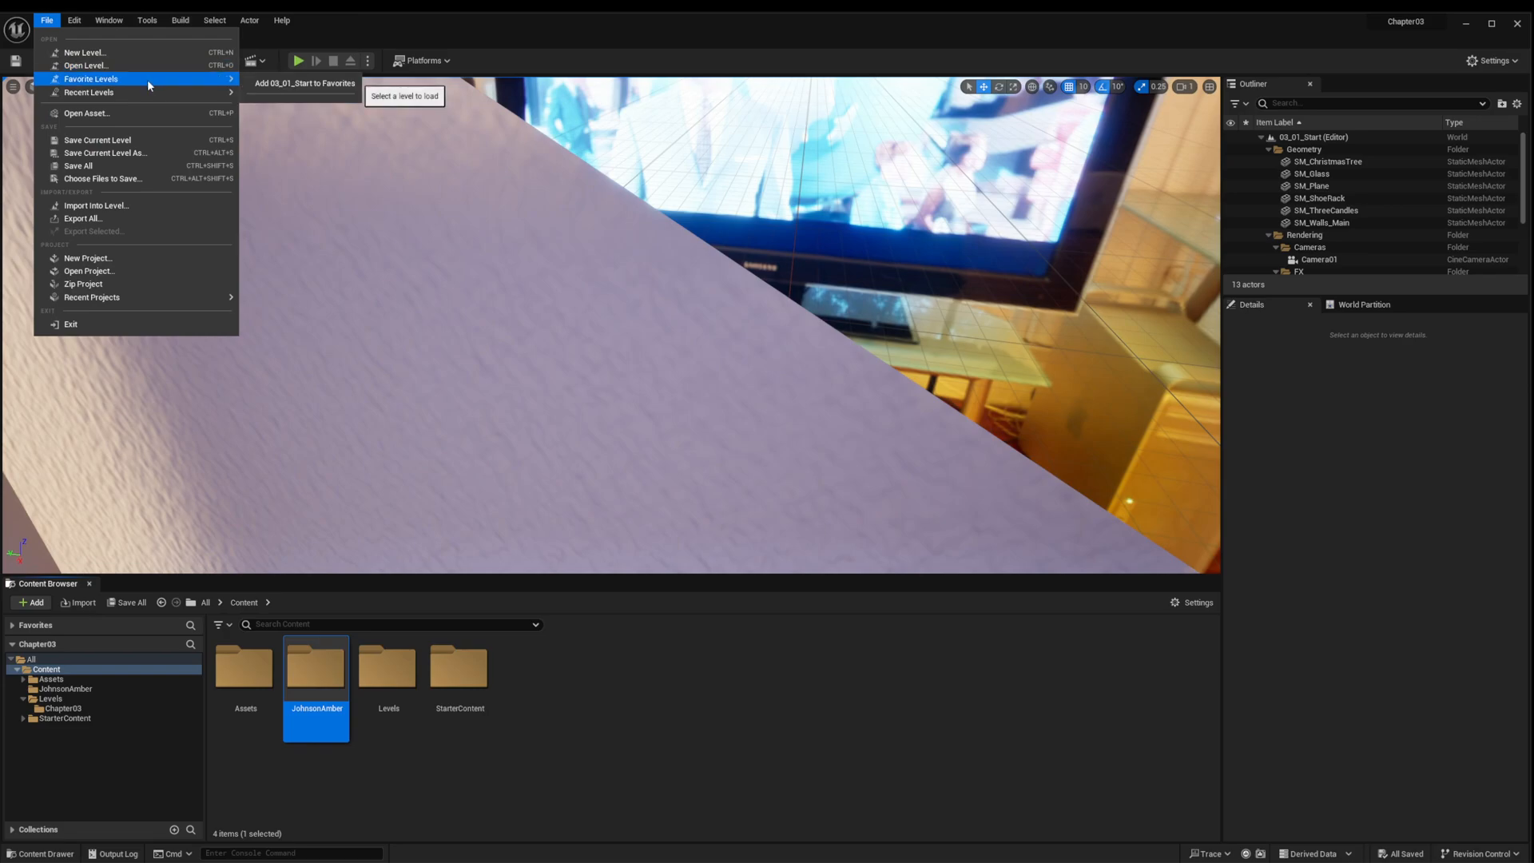
click(149, 152)
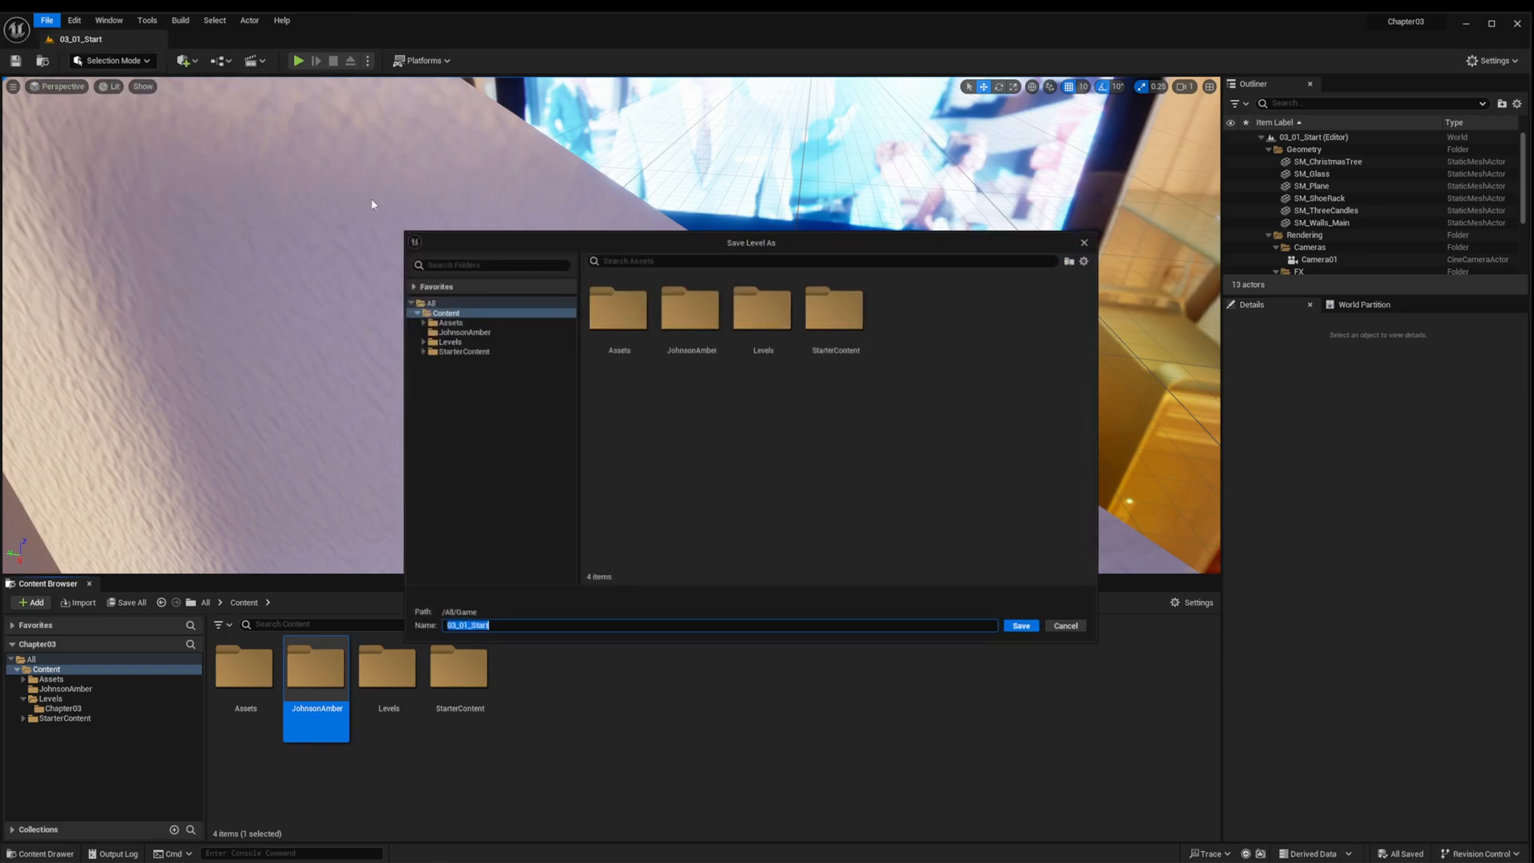
double_click(692, 315)
click(509, 628)
click(500, 628)
key(BackSpace)
key(BackSpace)
key(BackSpace)
key(BackSpace)
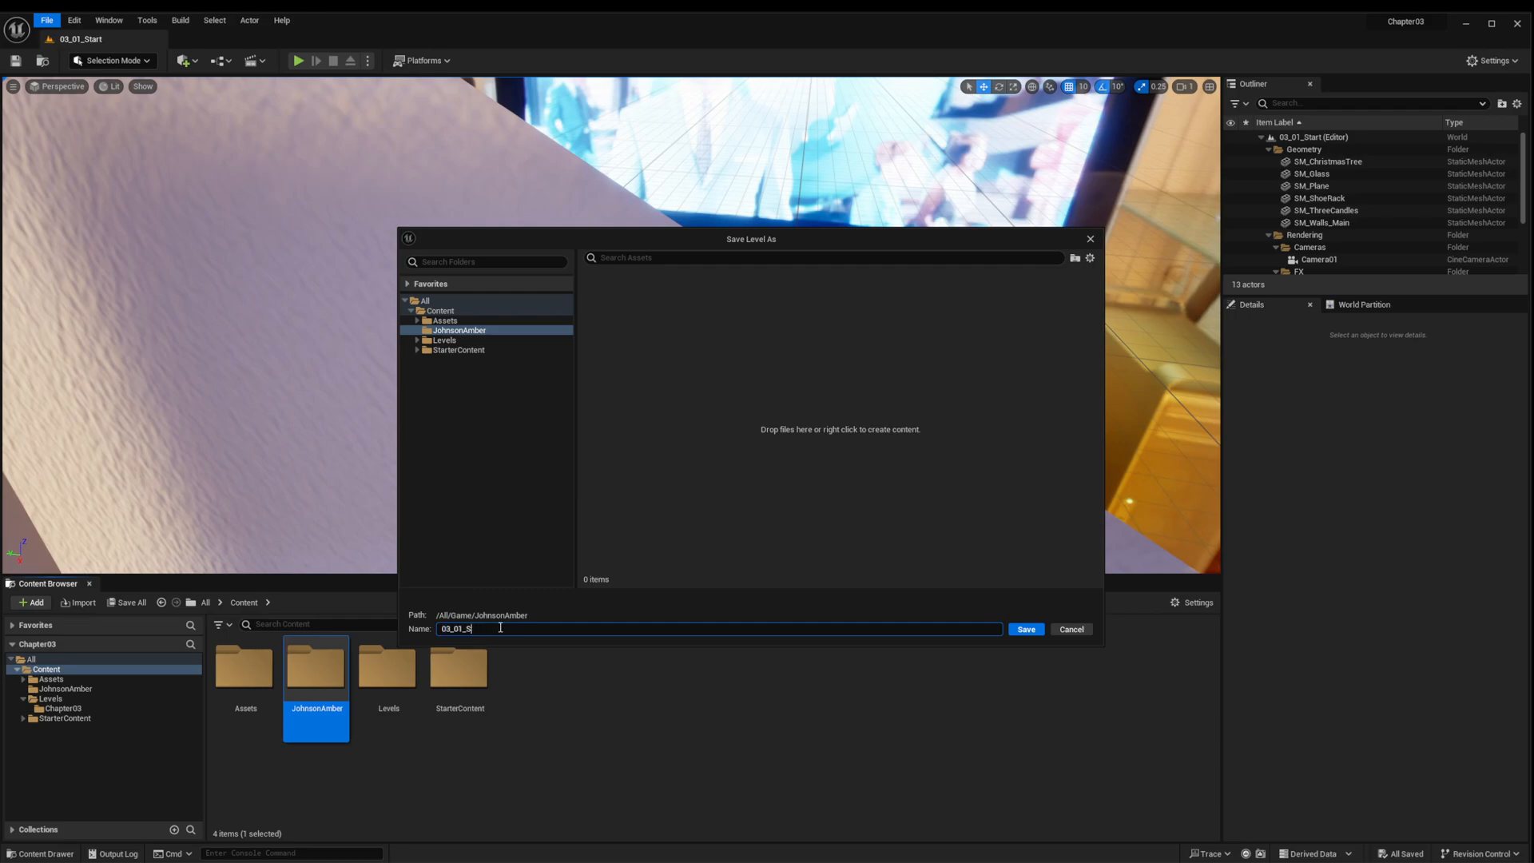
text(Johnson)
key(Return)
Step: Lower the viewport camera speed to 0.033 and bring the view close to the black glass on the shoe rack
right_drag(511, 447, 543, 439)
key(s)
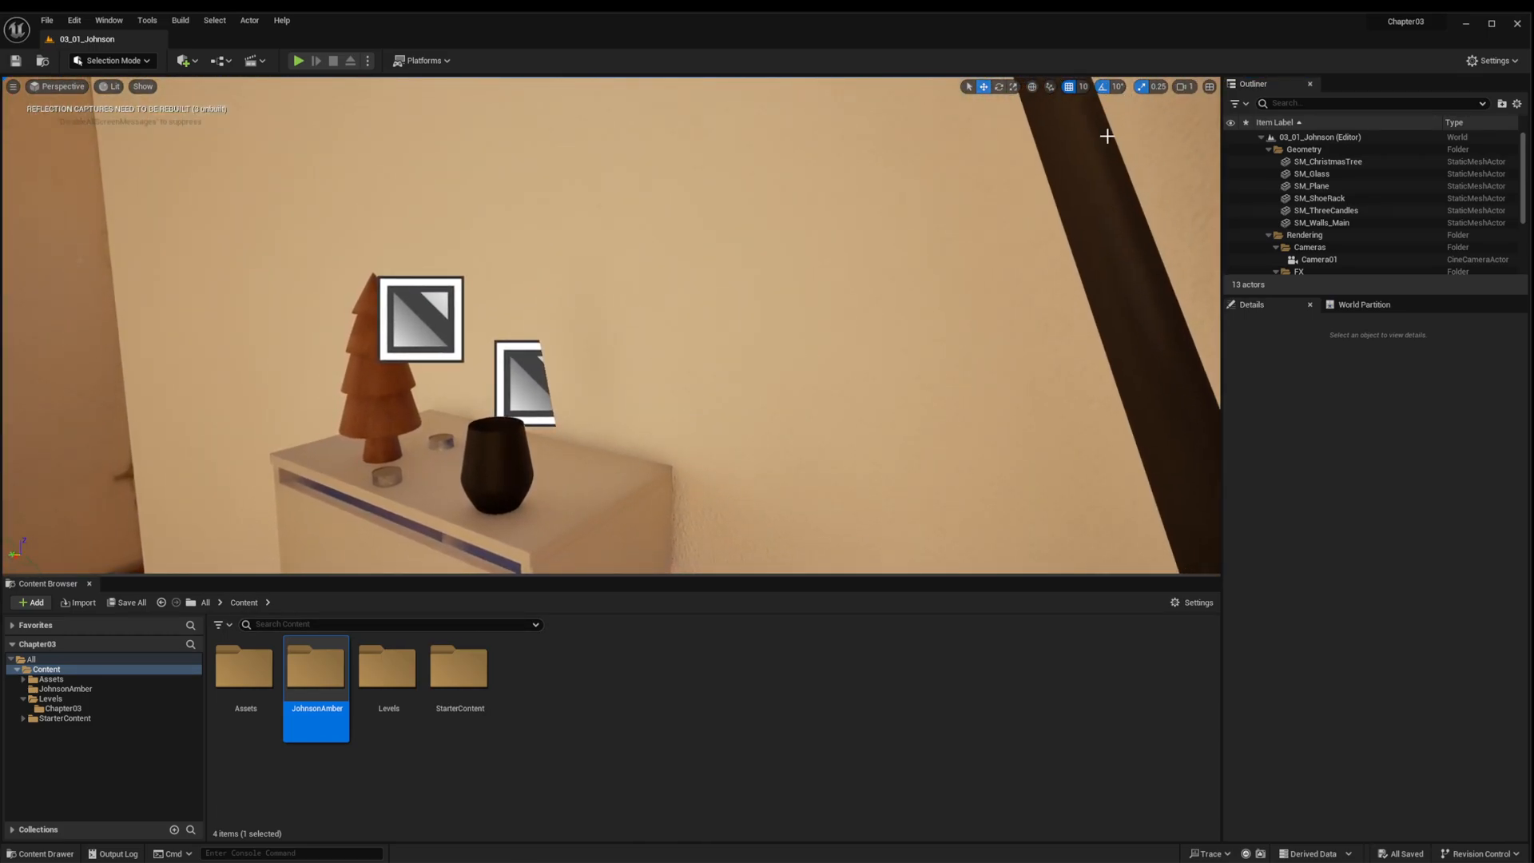
click(1182, 86)
drag(1186, 113, 1196, 113)
right_drag(879, 336, 759, 344)
key(w)
key(s)
click(1183, 86)
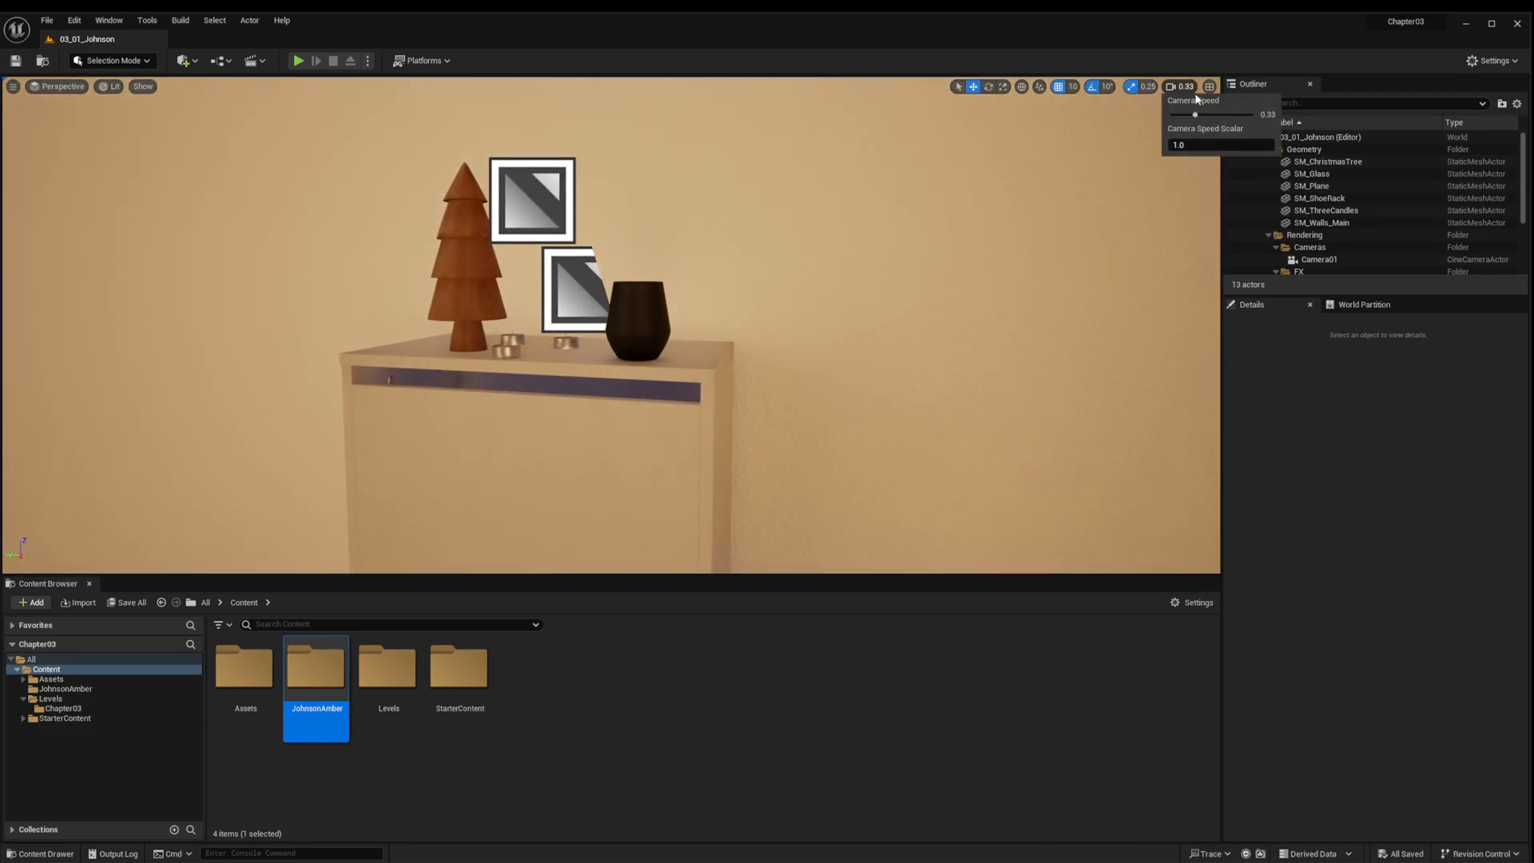
click(1188, 143)
drag(1195, 114, 1184, 115)
right_drag(611, 325, 610, 292)
key(w)
key(d)
mouse_move(697, 328)
right_down()
mouse_move(631, 399)
mouse_move(697, 327)
right_up()
key(s)
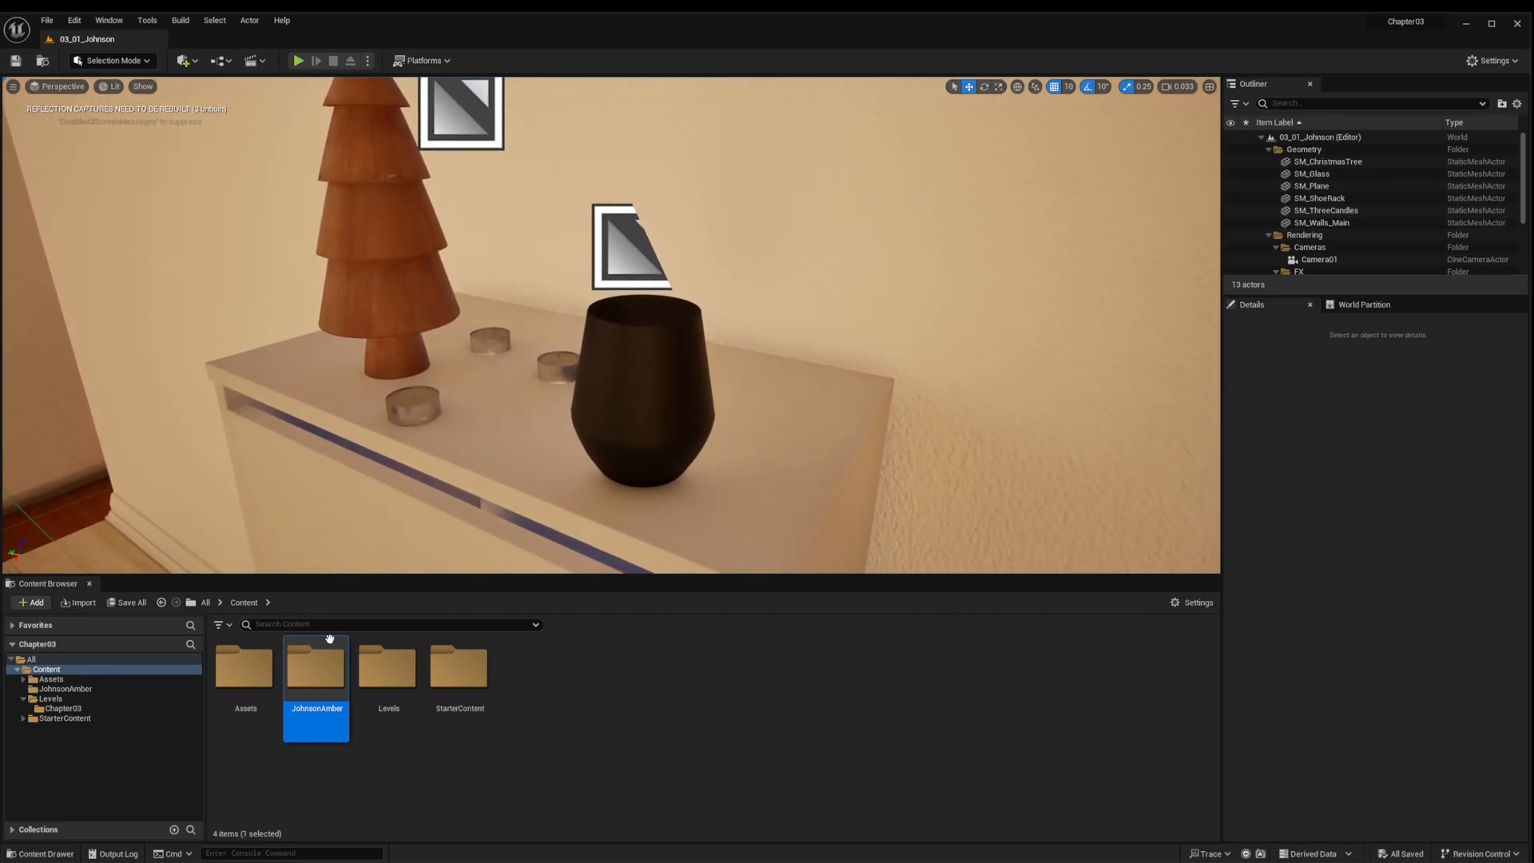
Step: Create a folder named Materials inside the personal folder
double_click(344, 693)
right_click(370, 692)
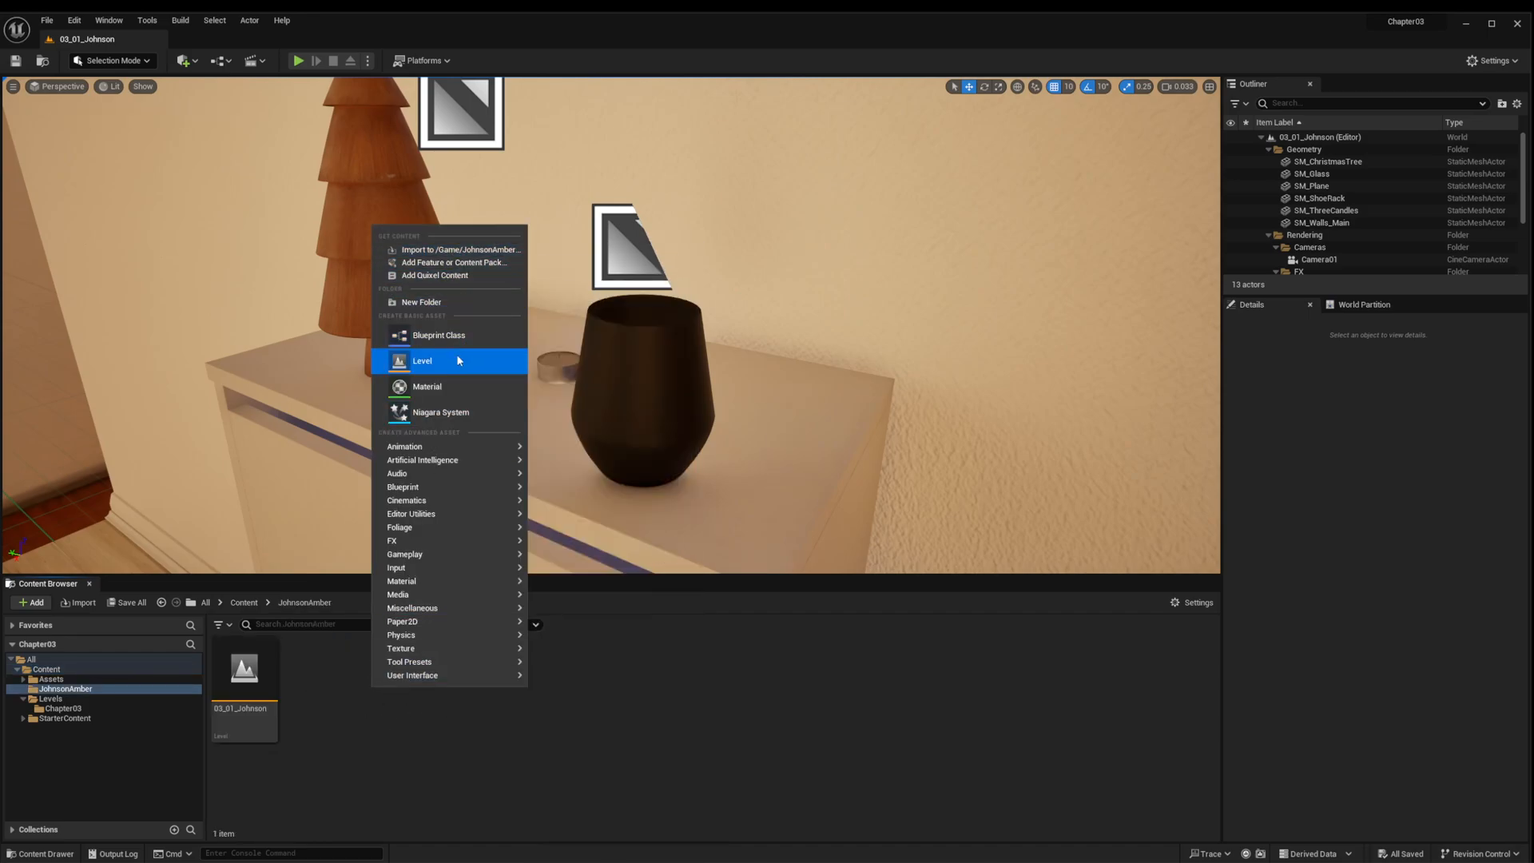
click(453, 301)
text(Materials)
key(Return)
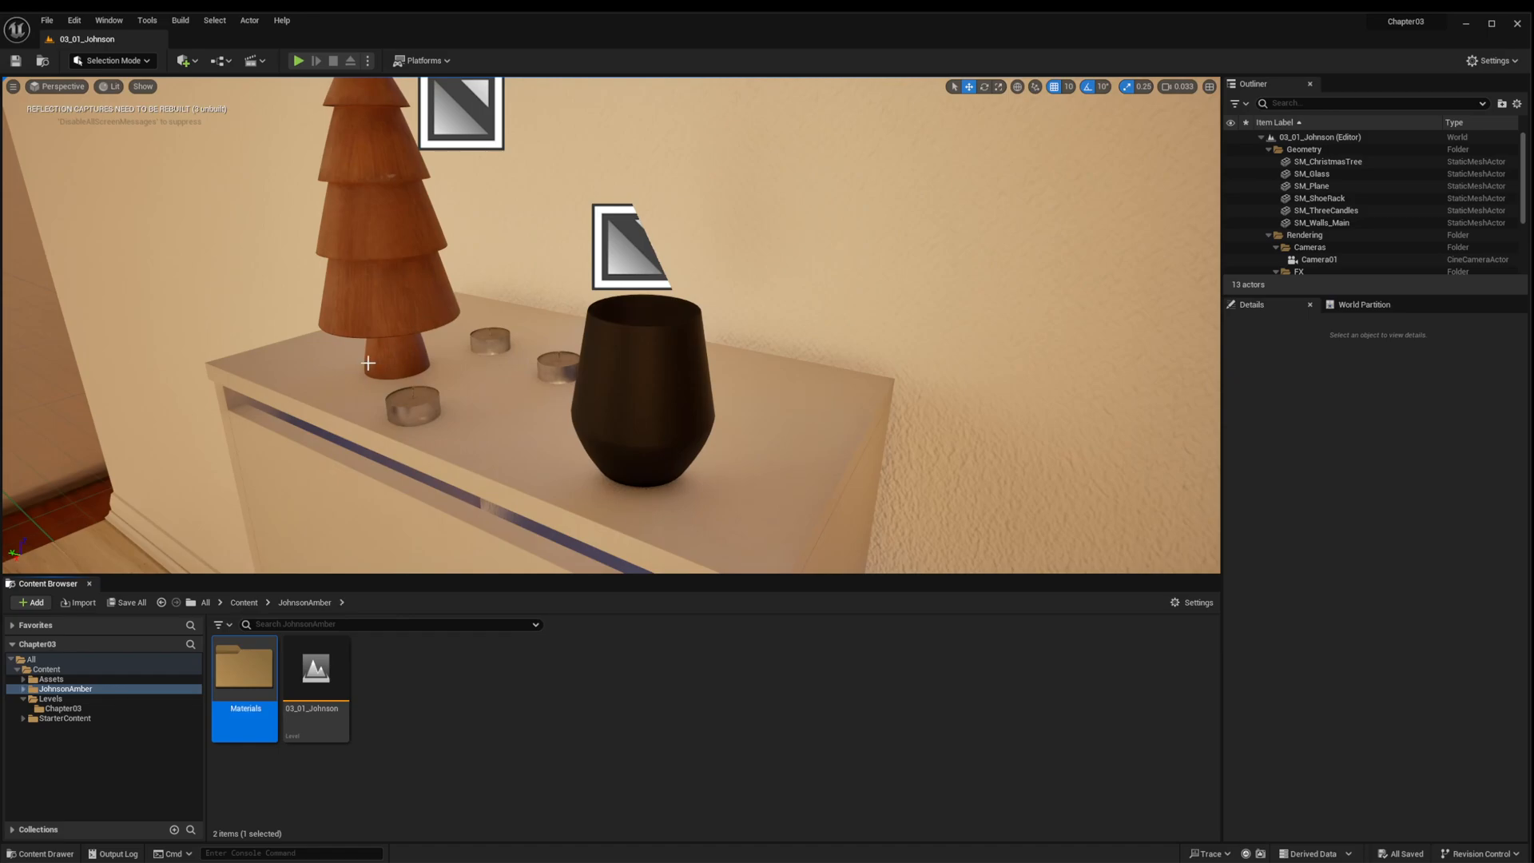
Step: Create a material named M_Glass in the Materials folder and apply it to the black glass in the scene
double_click(244, 669)
right_click(398, 688)
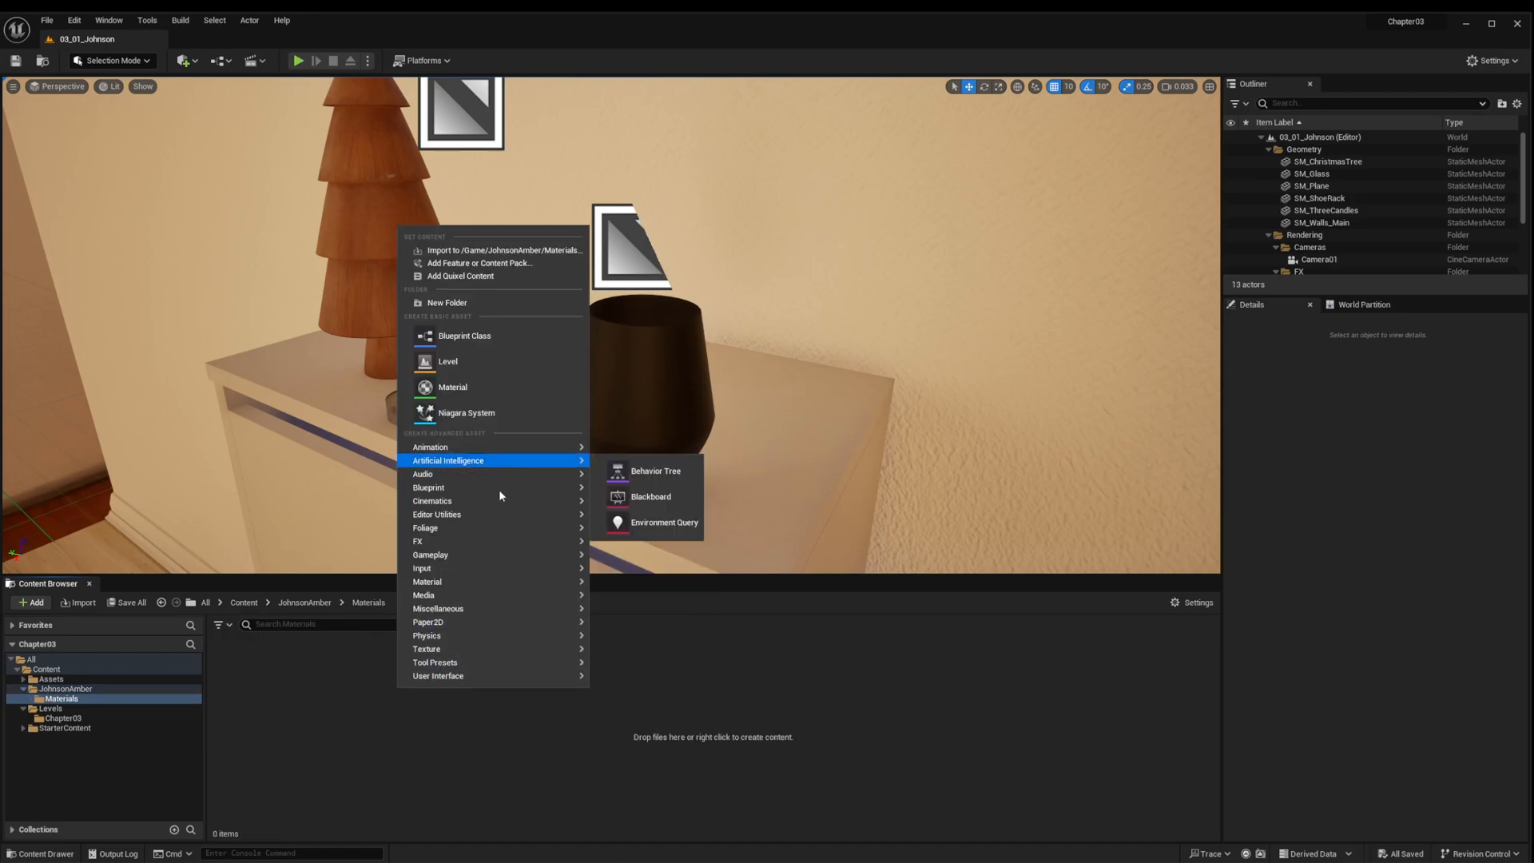
click(500, 385)
text(M_Glass)
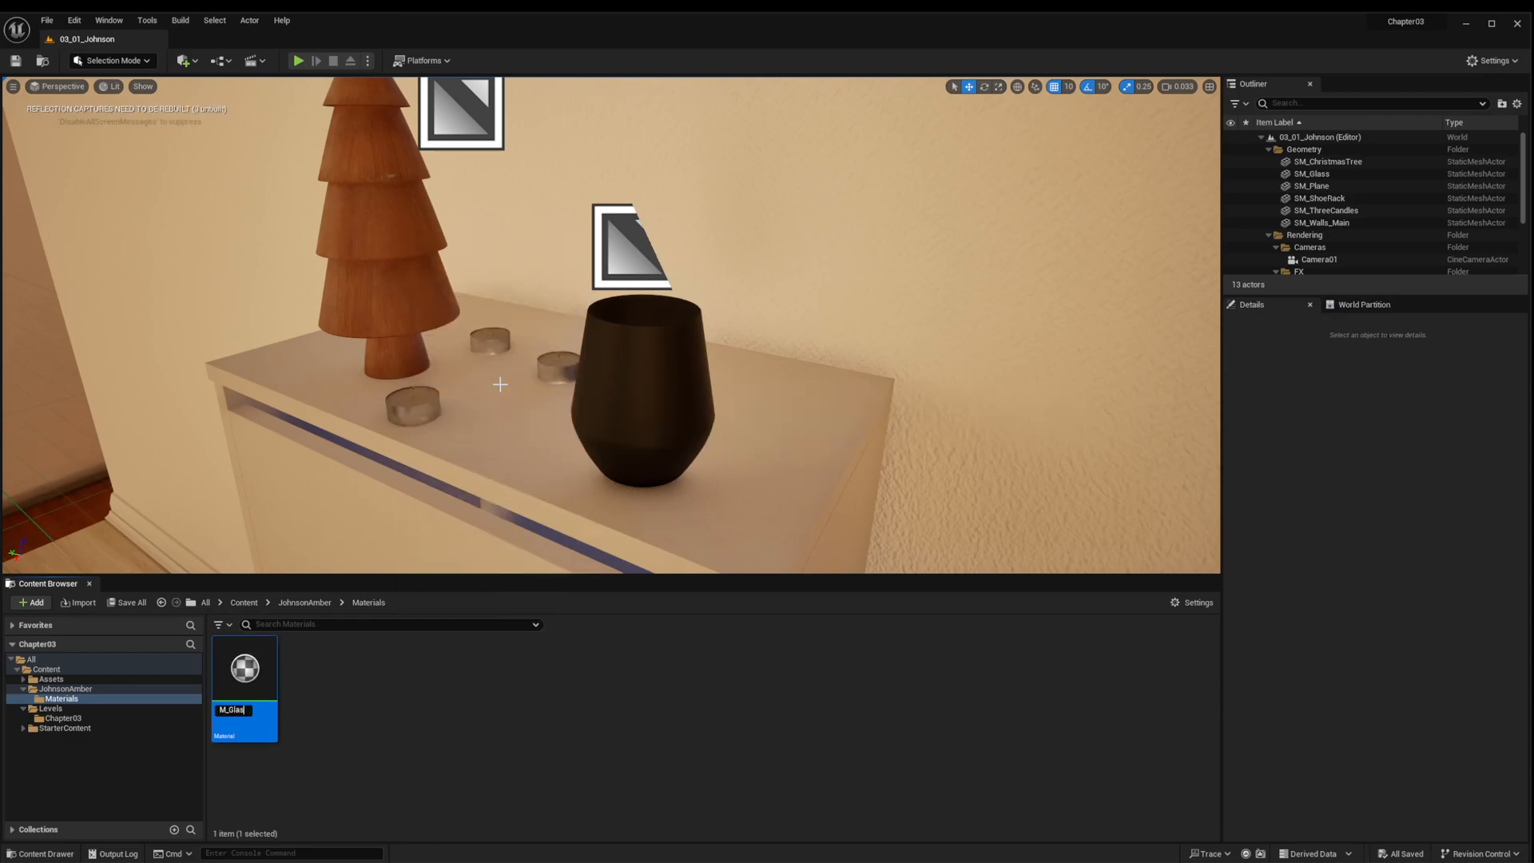
key(Return)
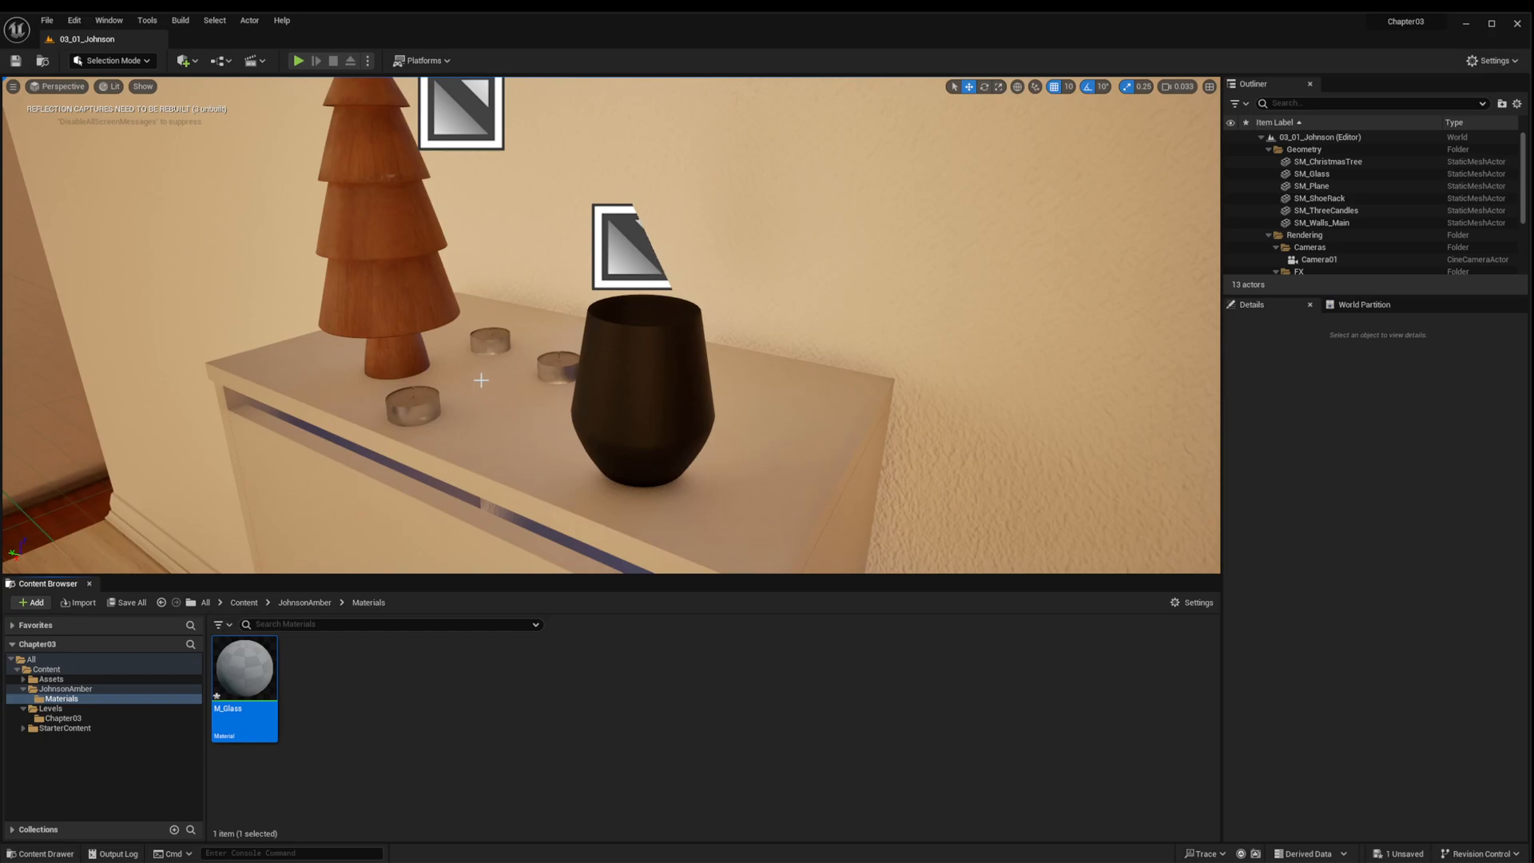
drag(247, 675, 639, 397)
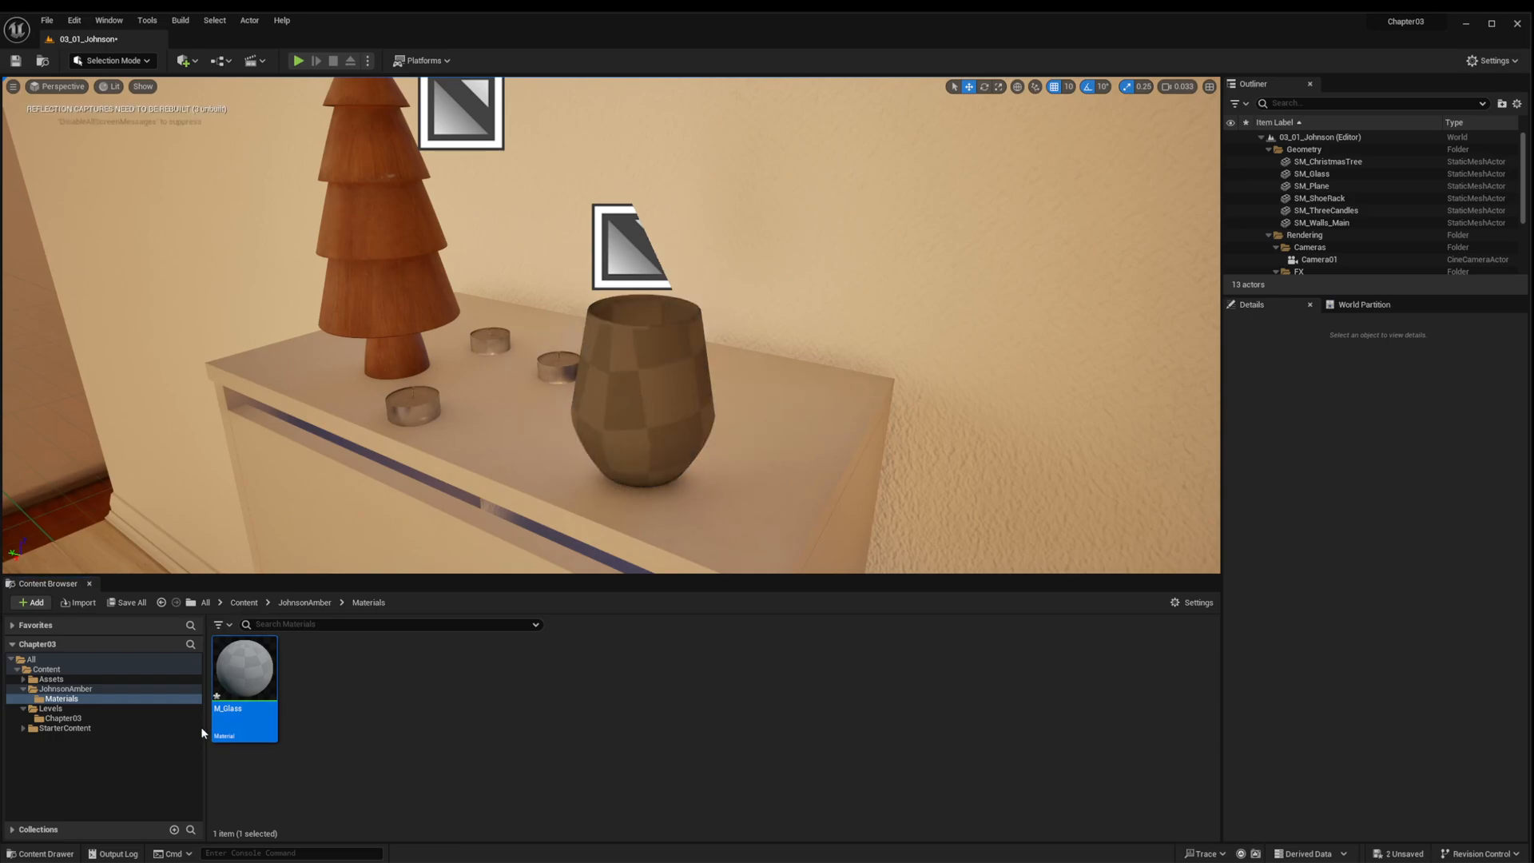
Step: Open M_Glass for editing and set its Blend Mode to Translucent
double_click(243, 679)
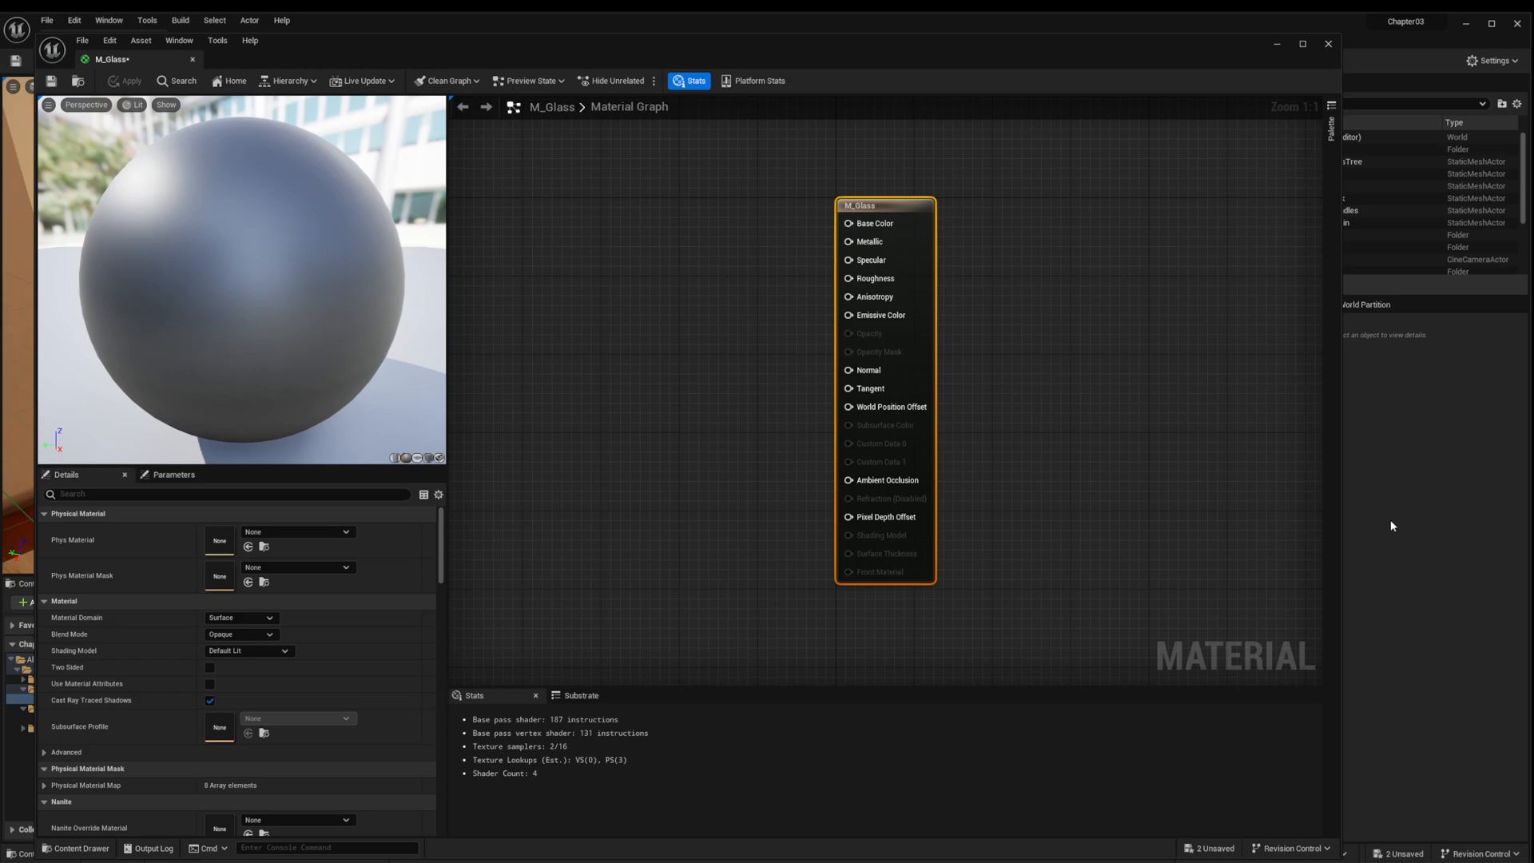
click(239, 634)
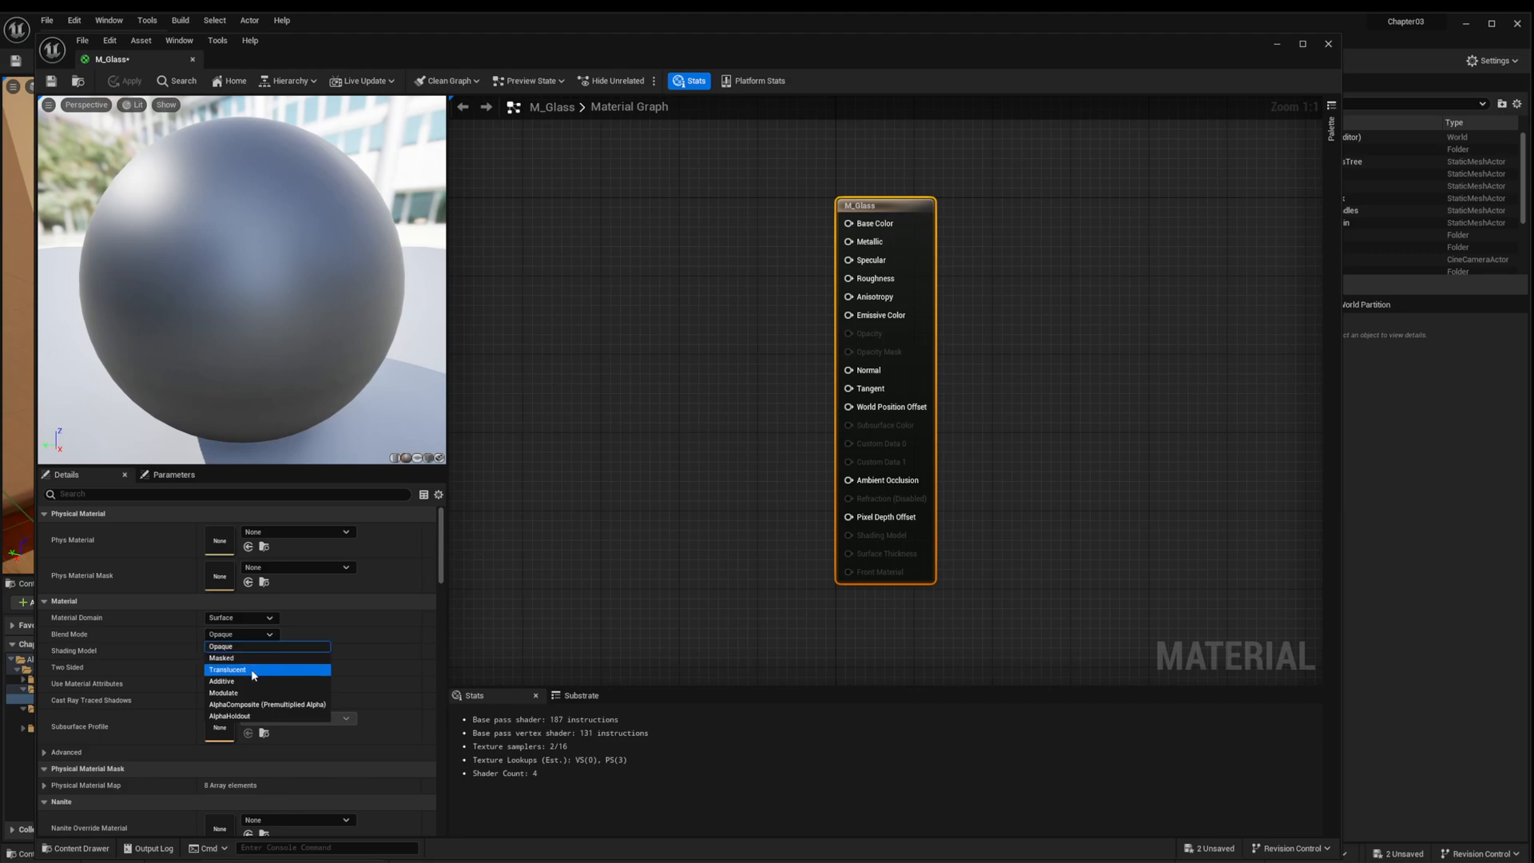
click(252, 671)
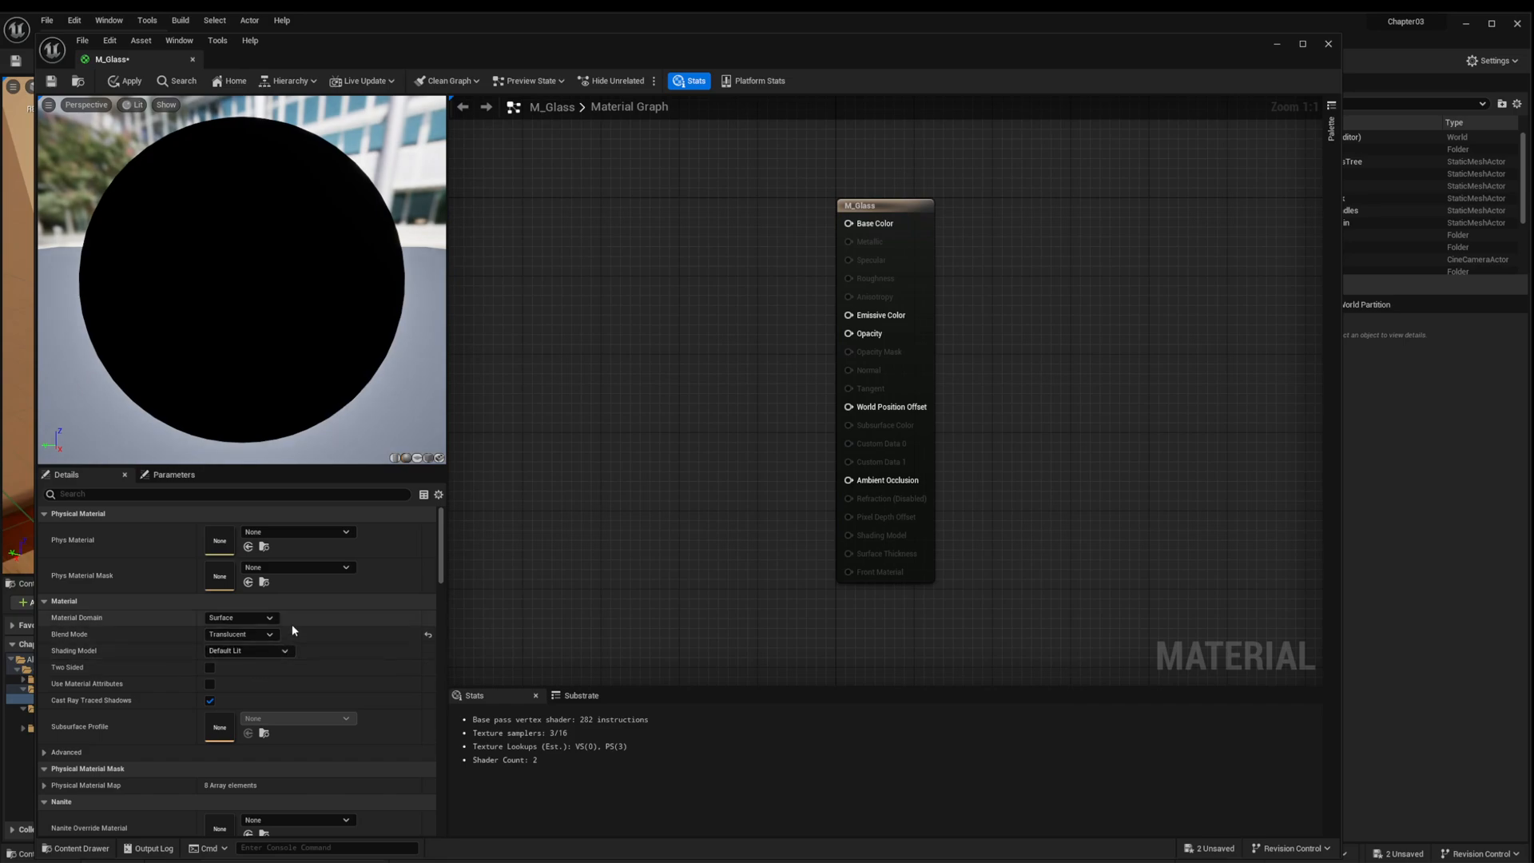
Step: Enable Screen Space Reflections for M_Glass and set its translucency Lighting Mode to Surface TranslucencyVolume
scroll(291, 625, down, 3)
scroll(290, 628, down, 8)
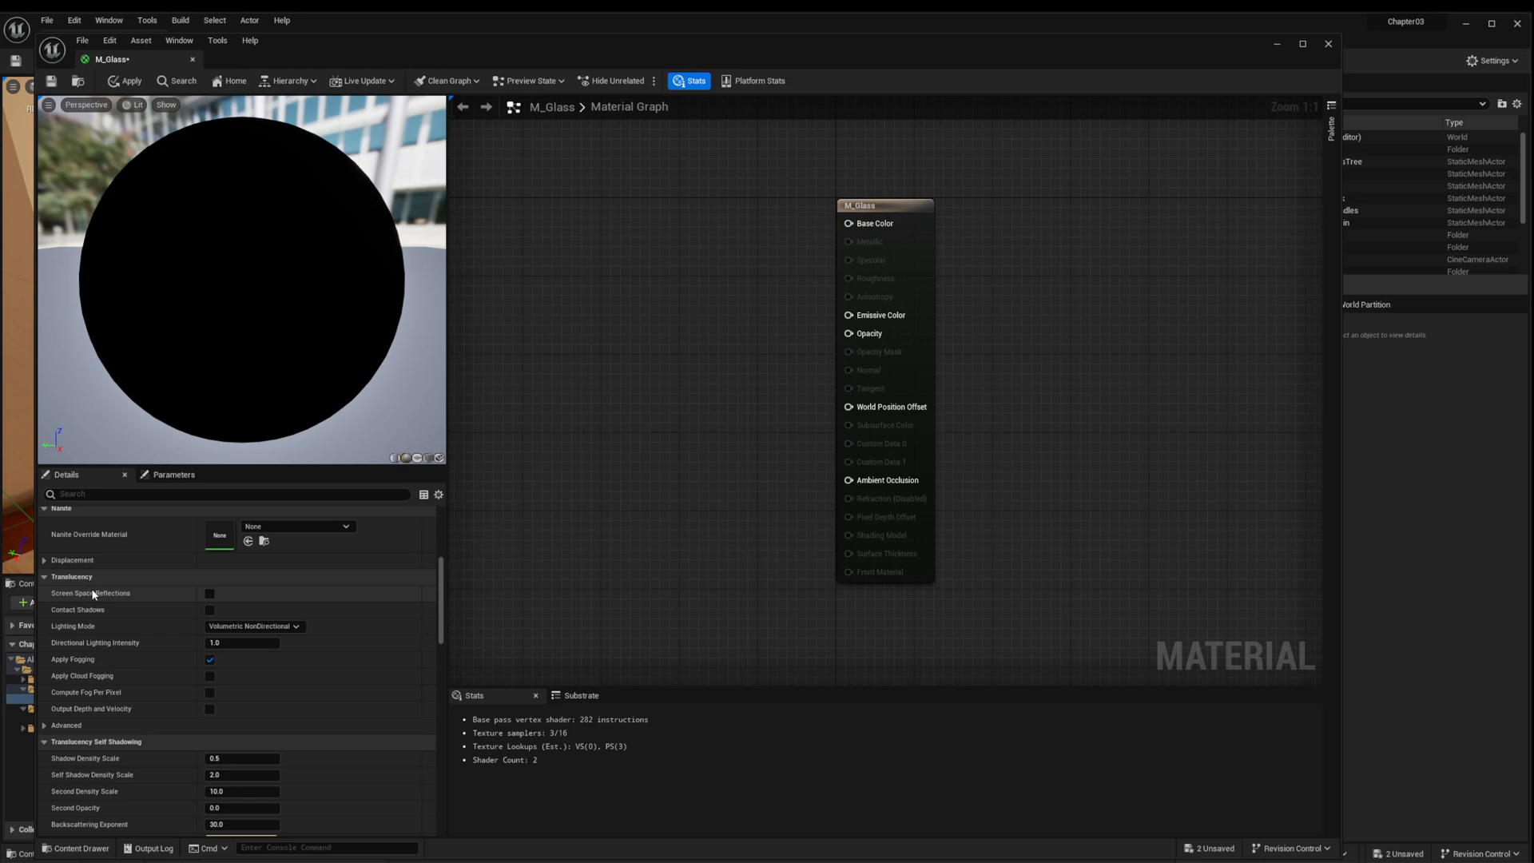
click(210, 594)
click(274, 627)
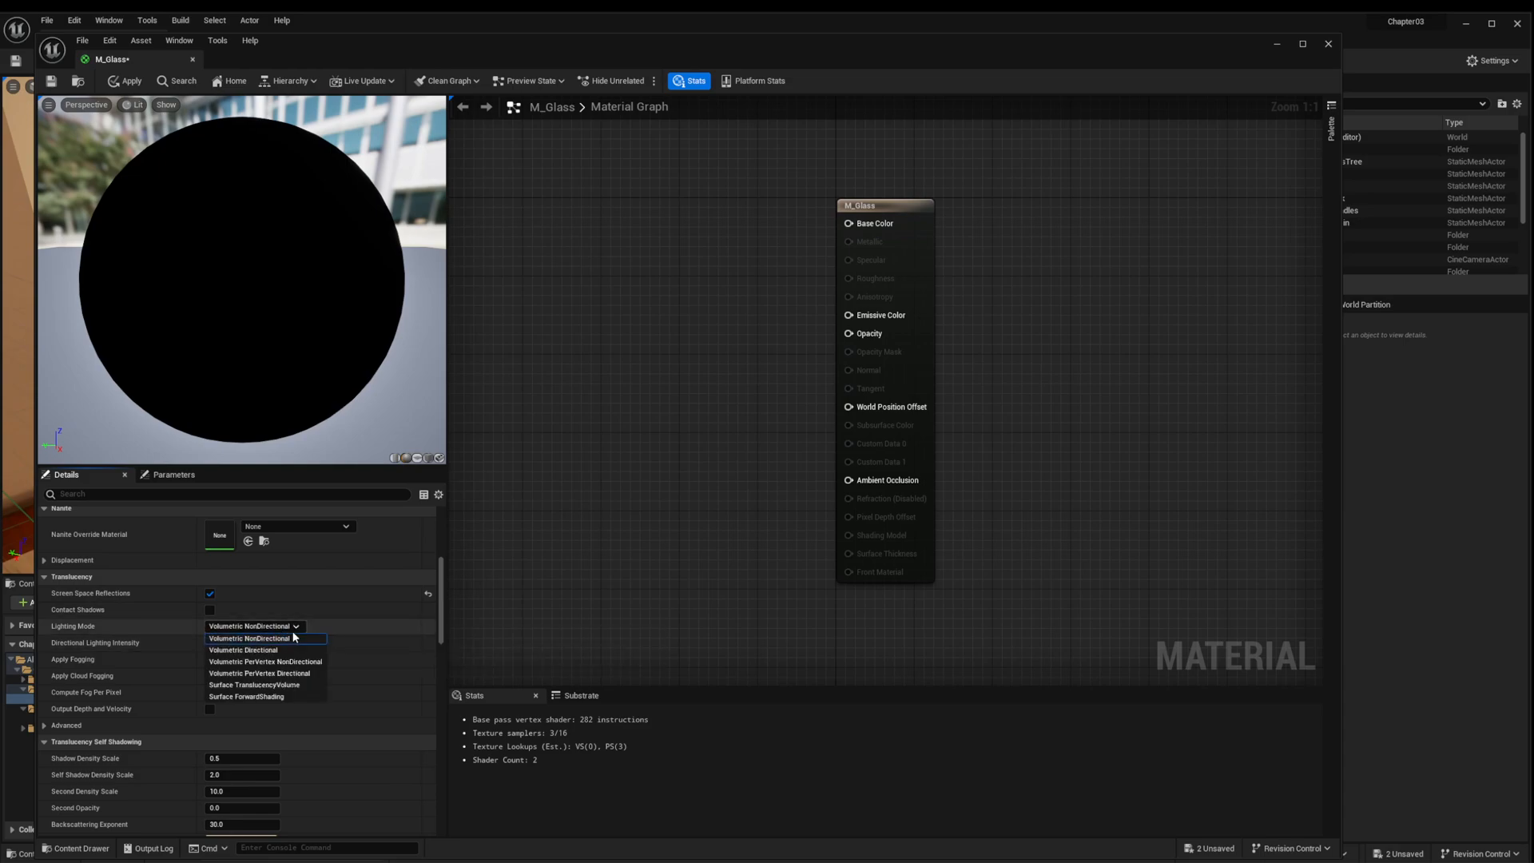
click(297, 684)
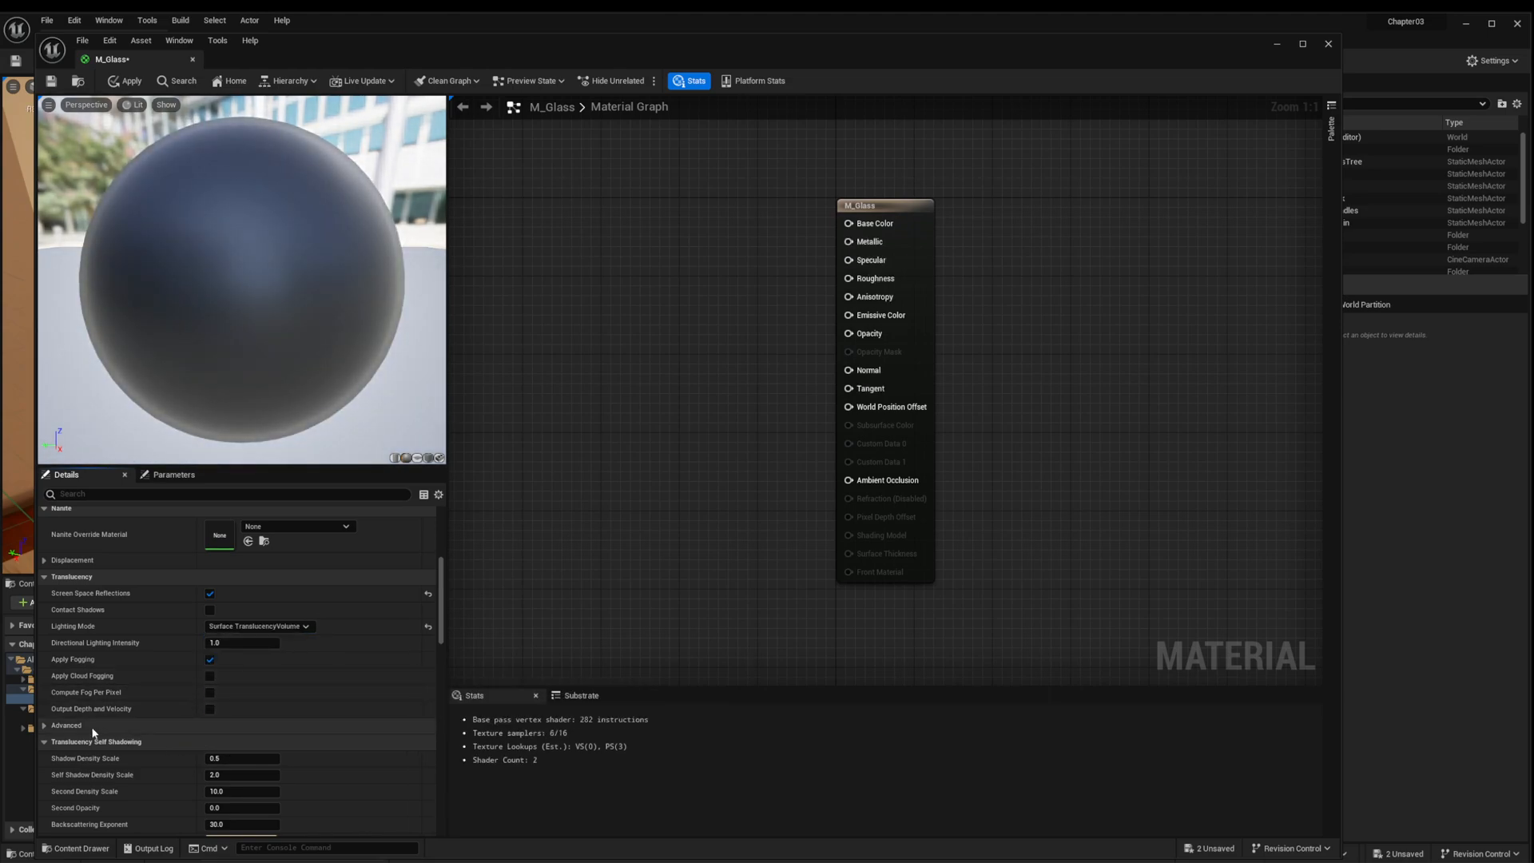
Step: Set the Translucency Pass in M_Glass's advanced translucency settings to Before DOF
click(44, 725)
scroll(286, 660, down, 1)
scroll(287, 666, down, 1)
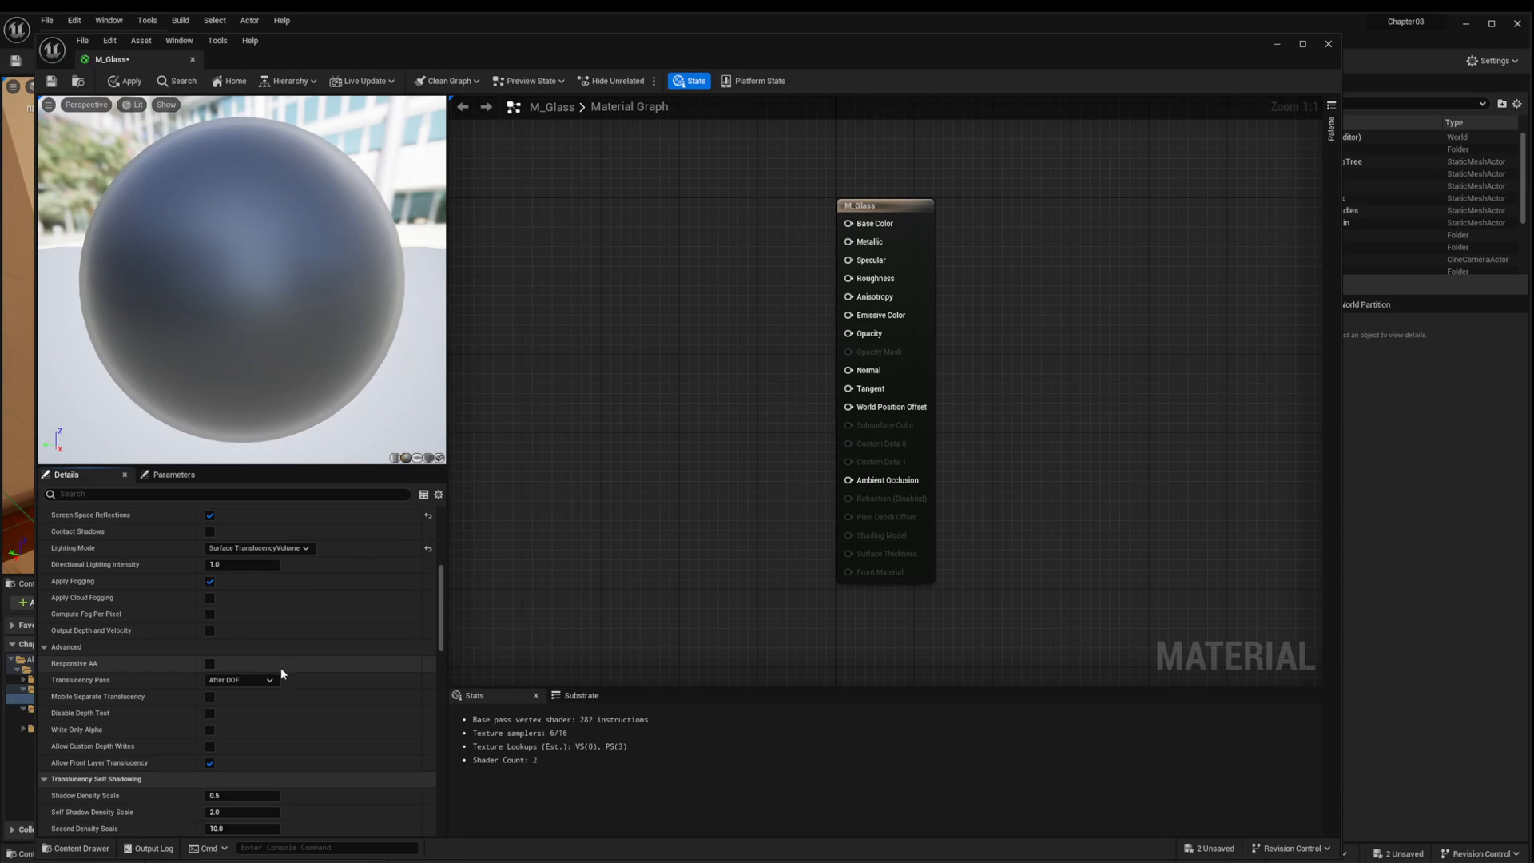
click(238, 679)
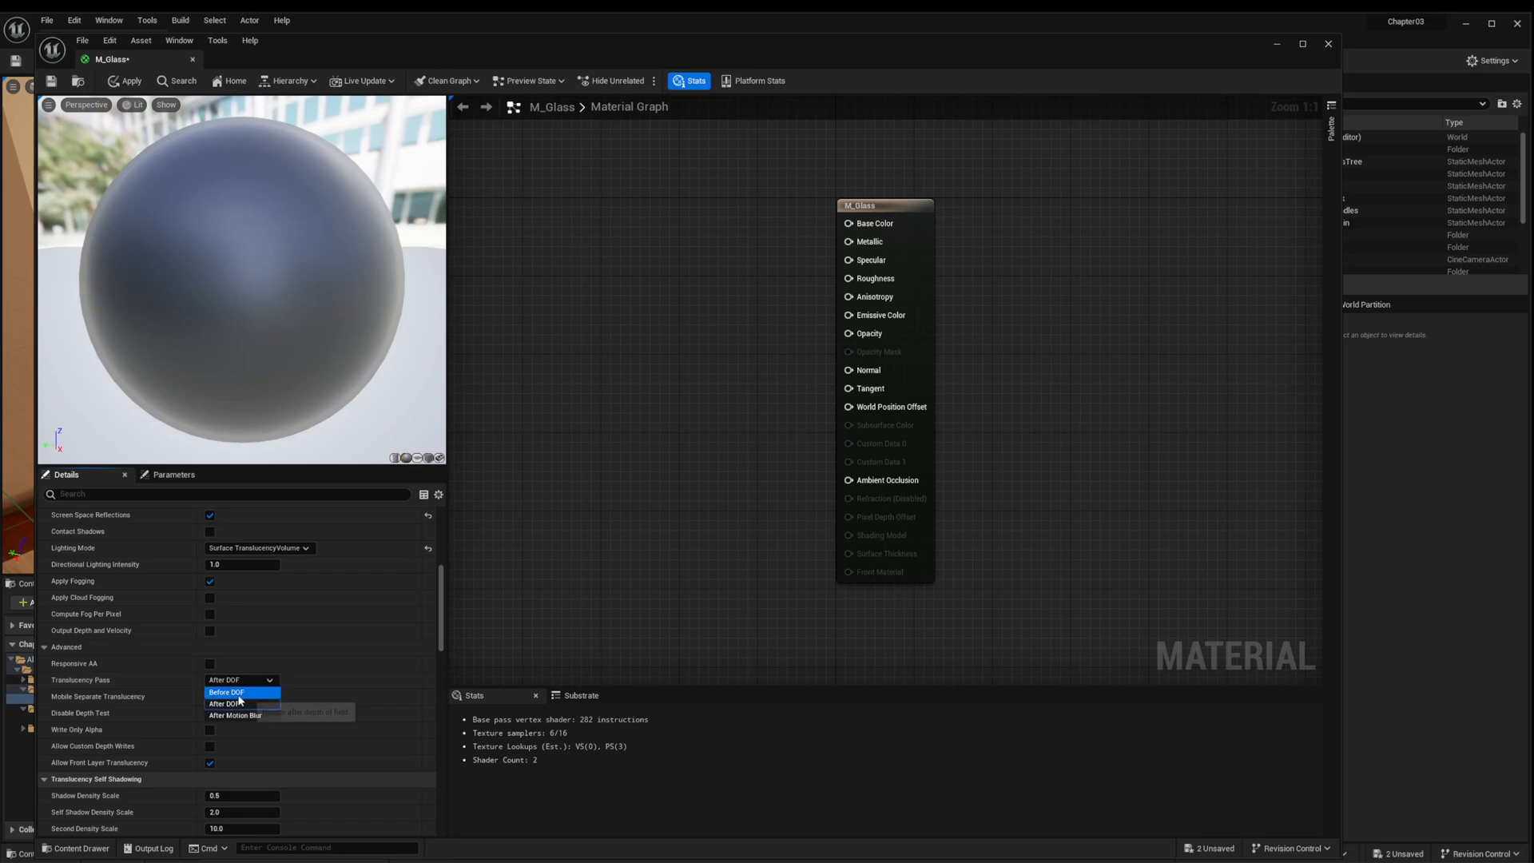
click(241, 692)
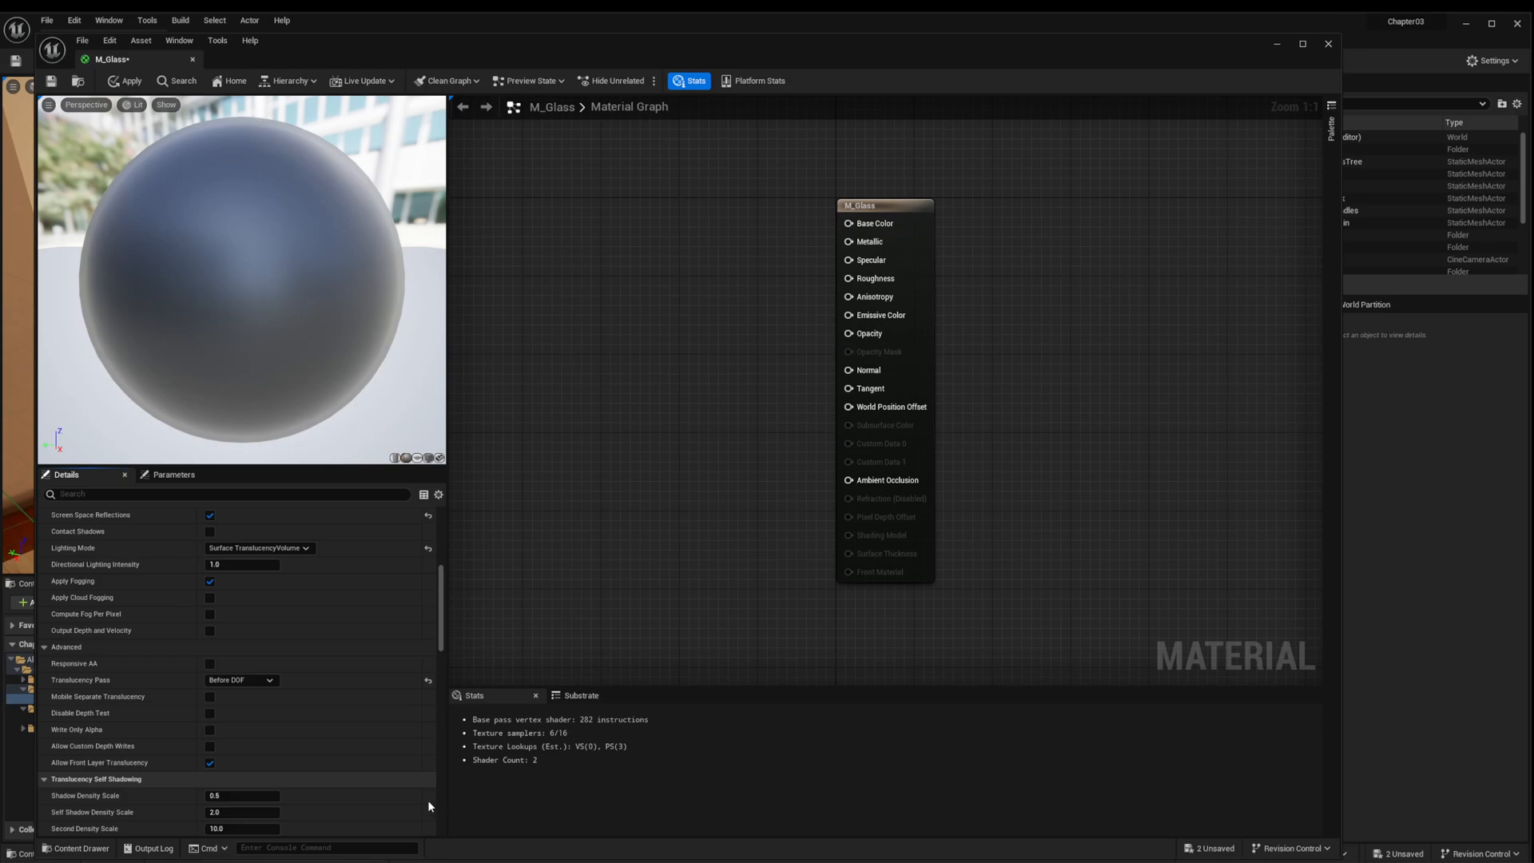
Step: Enable Used with Static Lighting in M_Glass's usage settings
scroll(281, 660, down, 5)
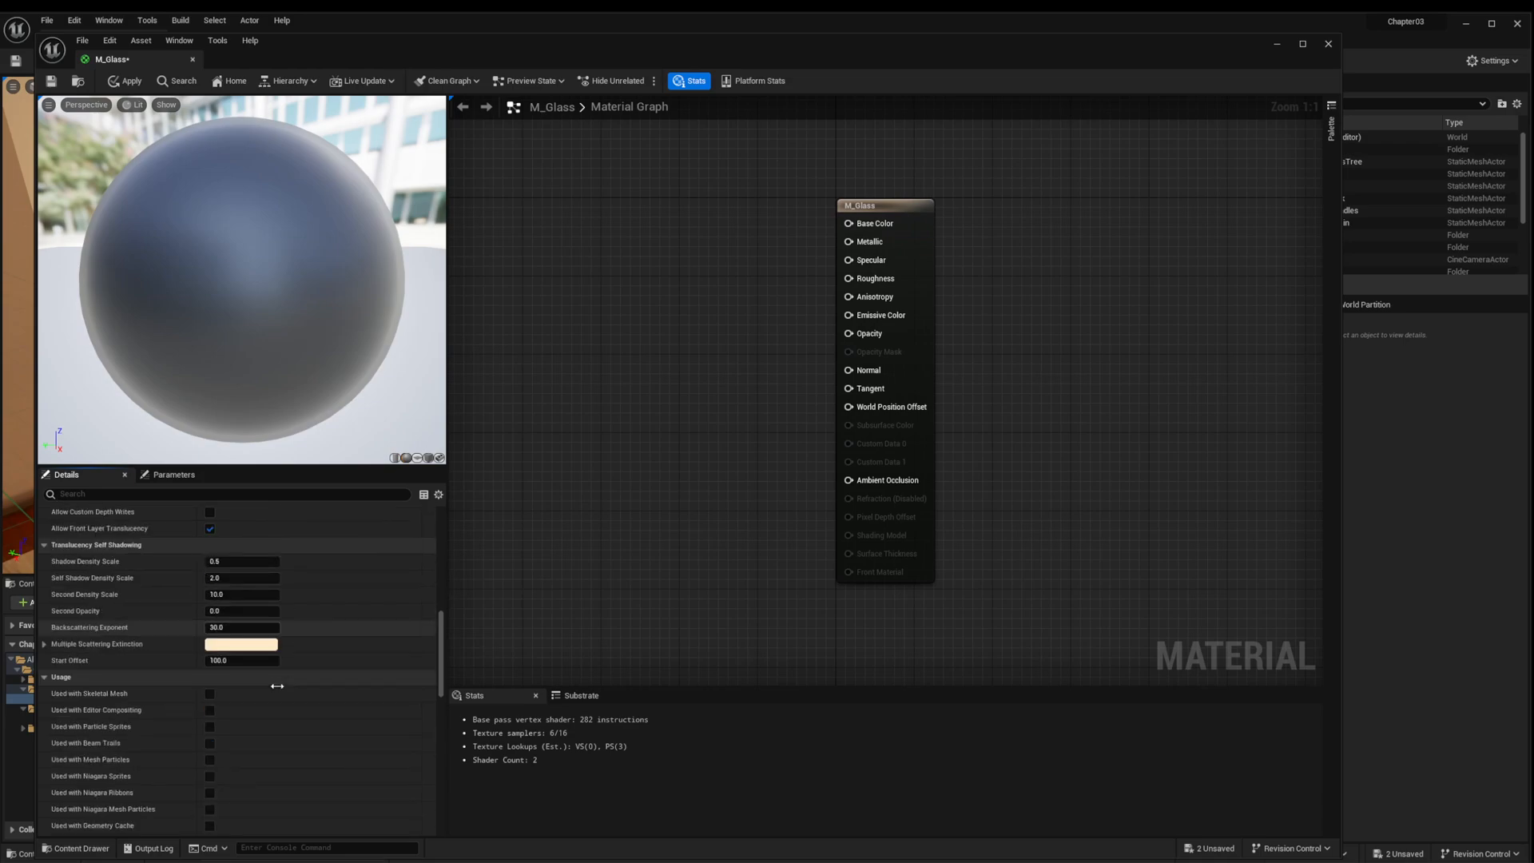
scroll(113, 646, down, 2)
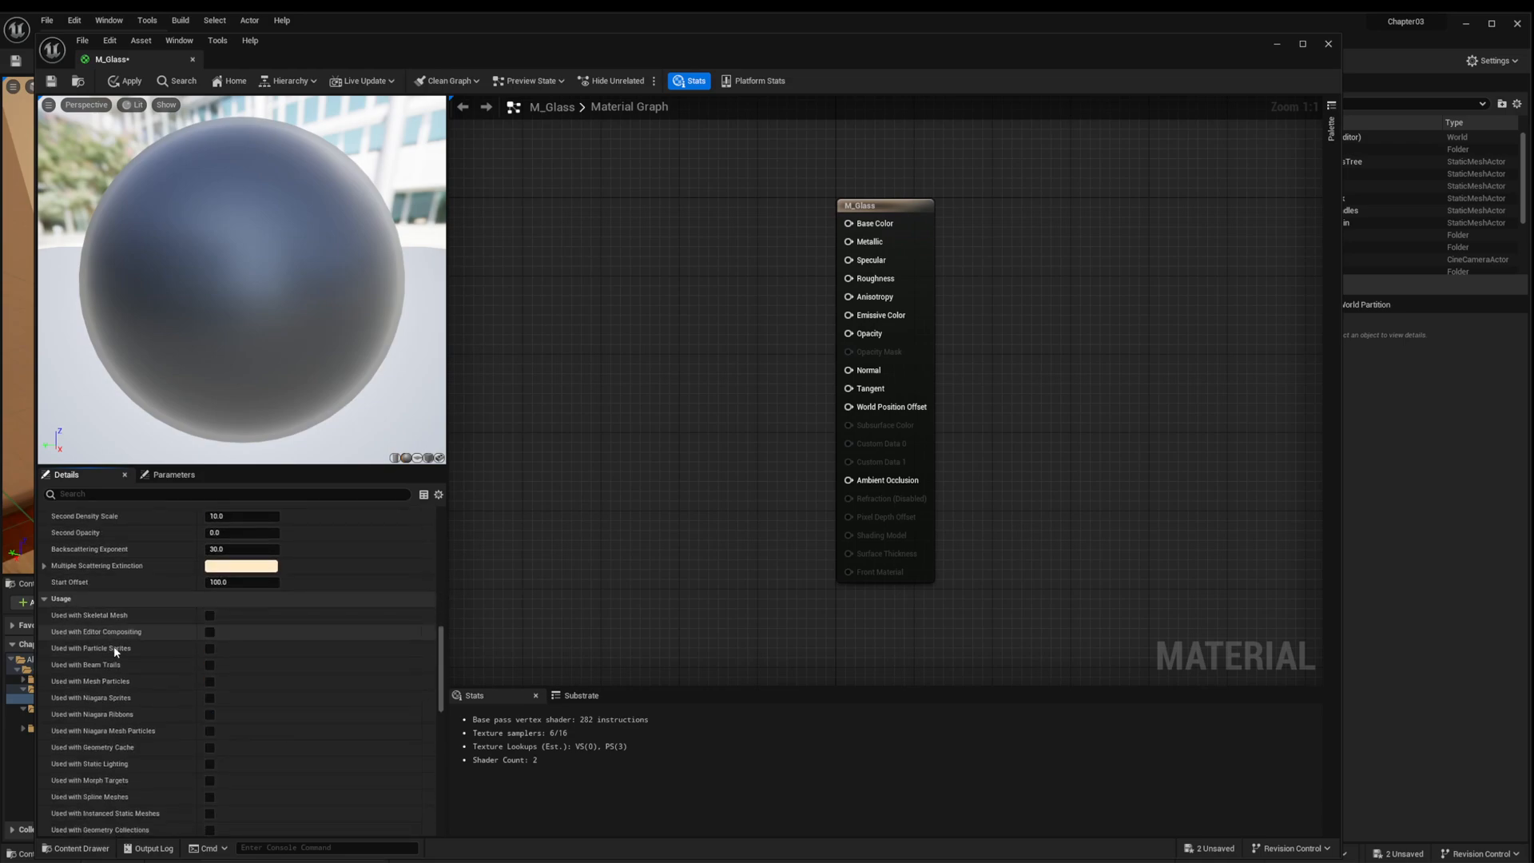
mouse_move(114, 650)
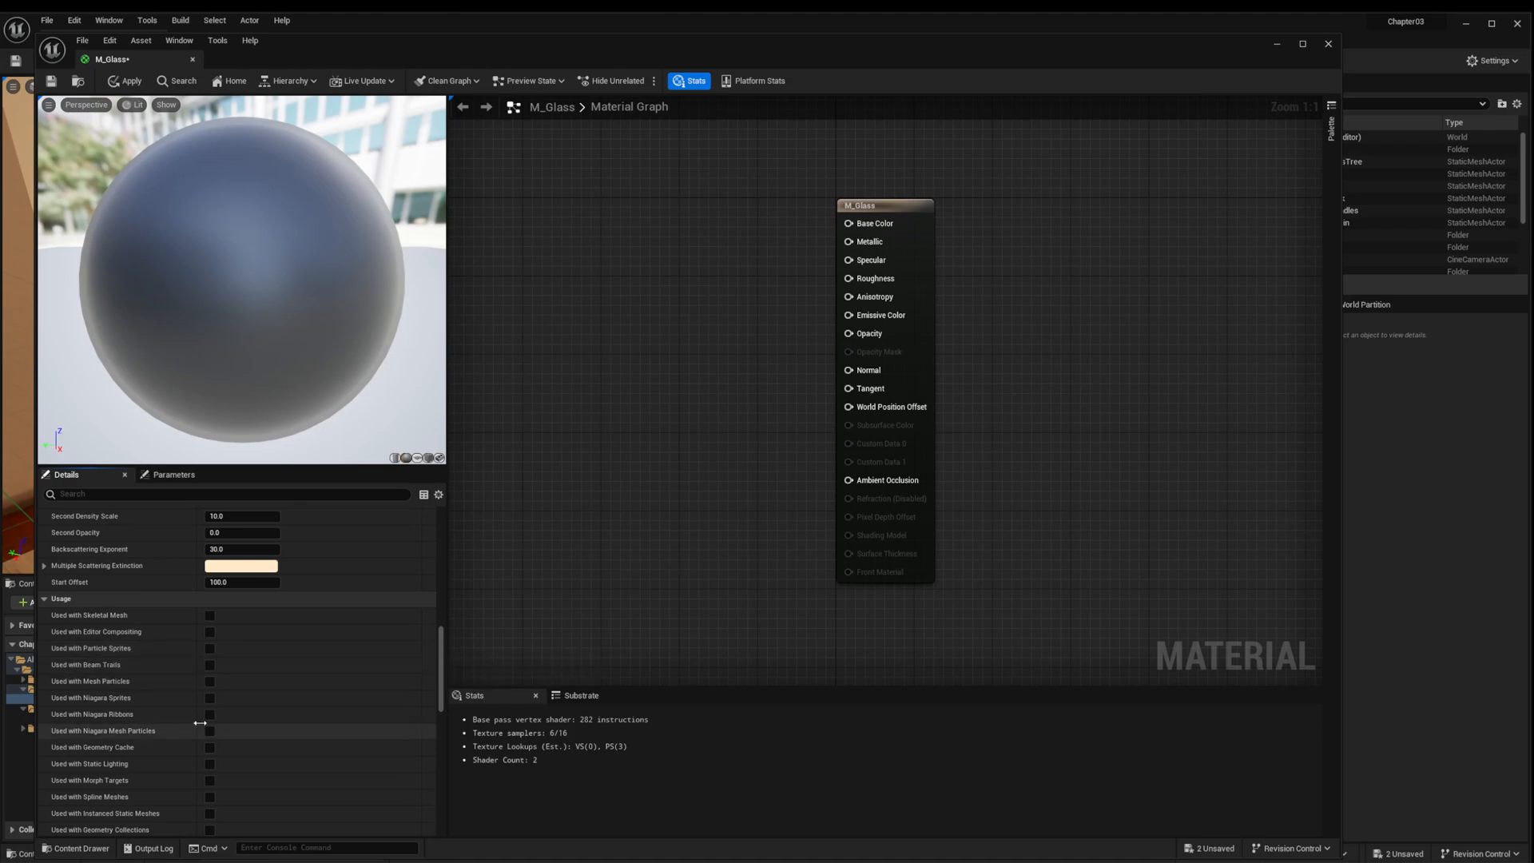
click(209, 764)
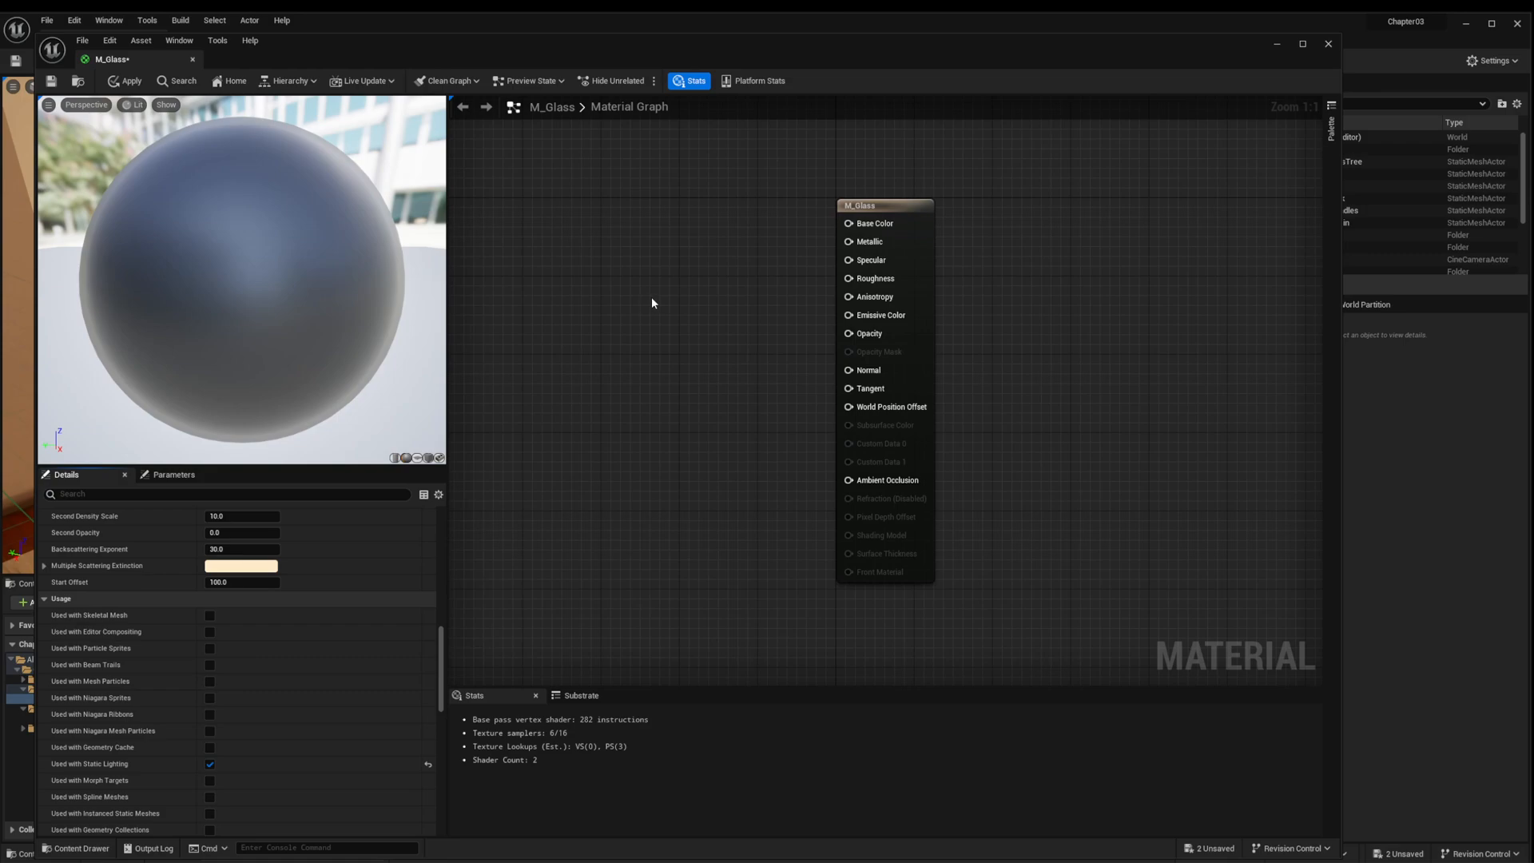
Step: Add a three-component constant node with the light blue colour 0.572917, 0.651605, 1.0 and connect it to M_Glass's Base Color
click(596, 218)
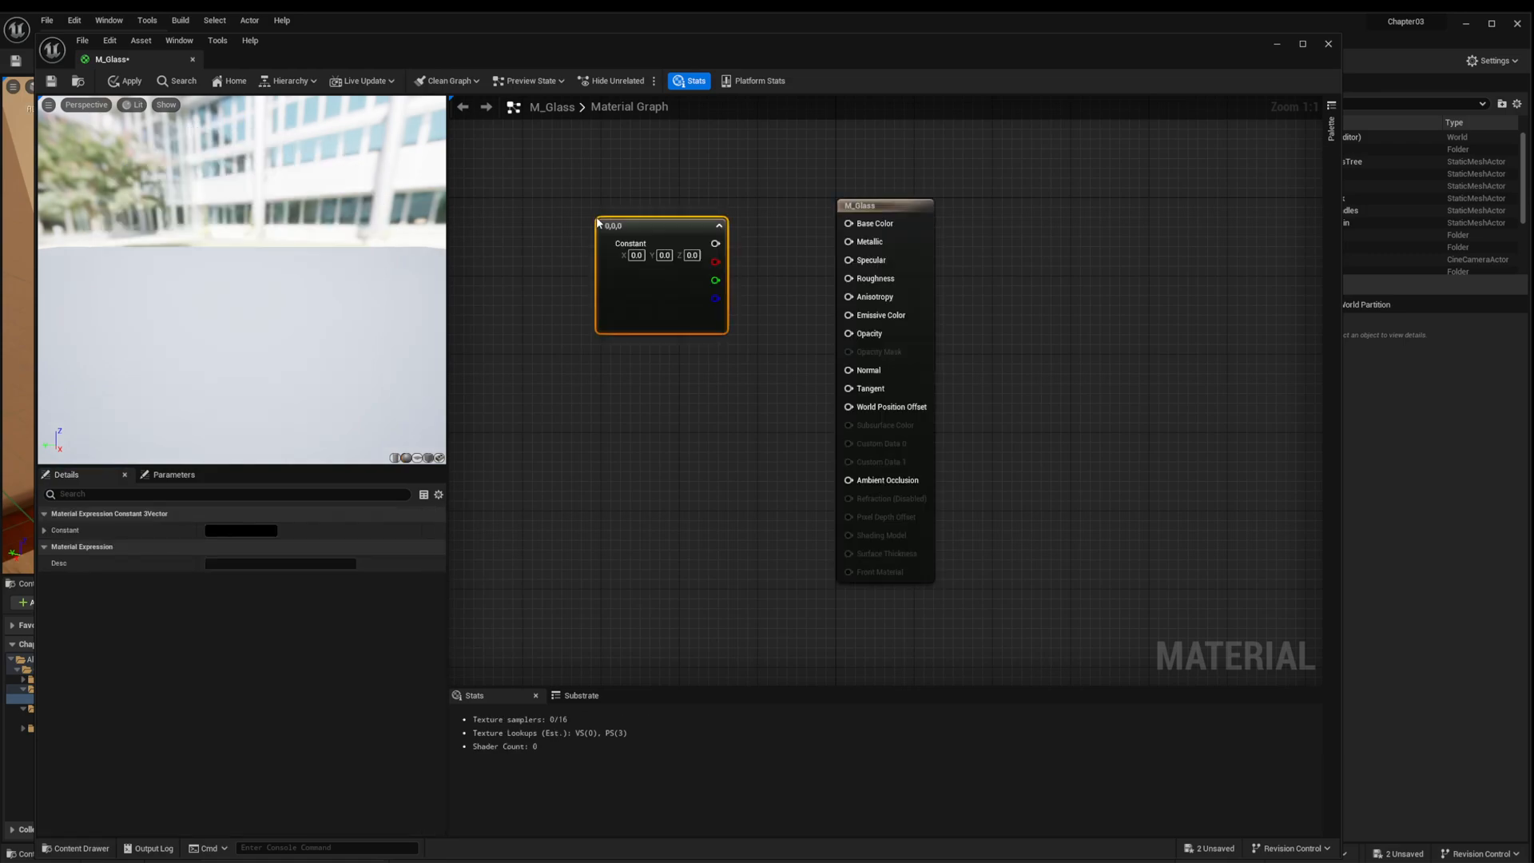
click(276, 528)
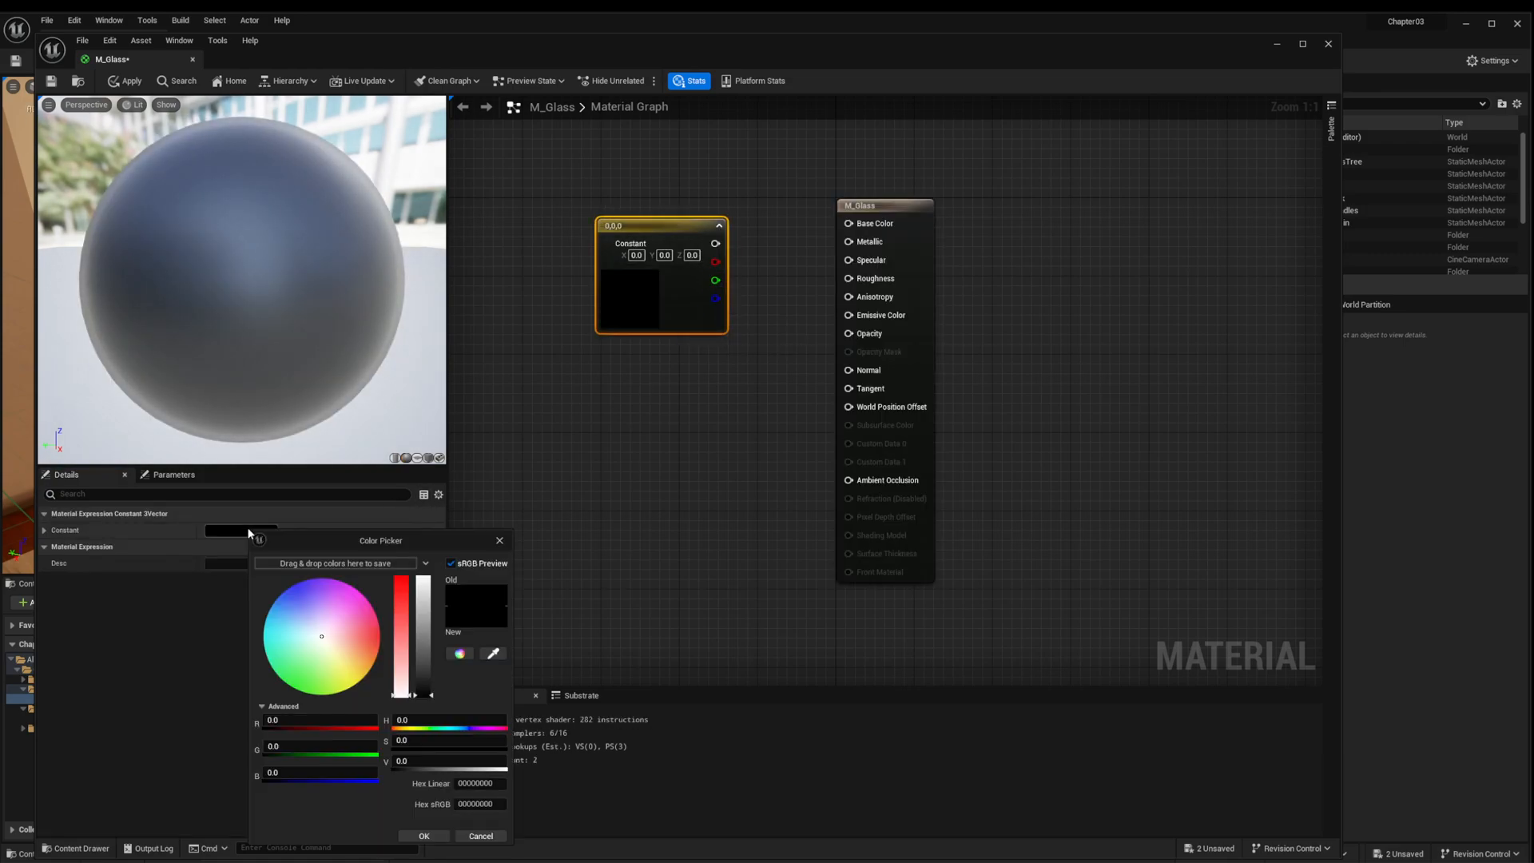
click(286, 607)
drag(286, 607, 291, 600)
drag(401, 639, 400, 644)
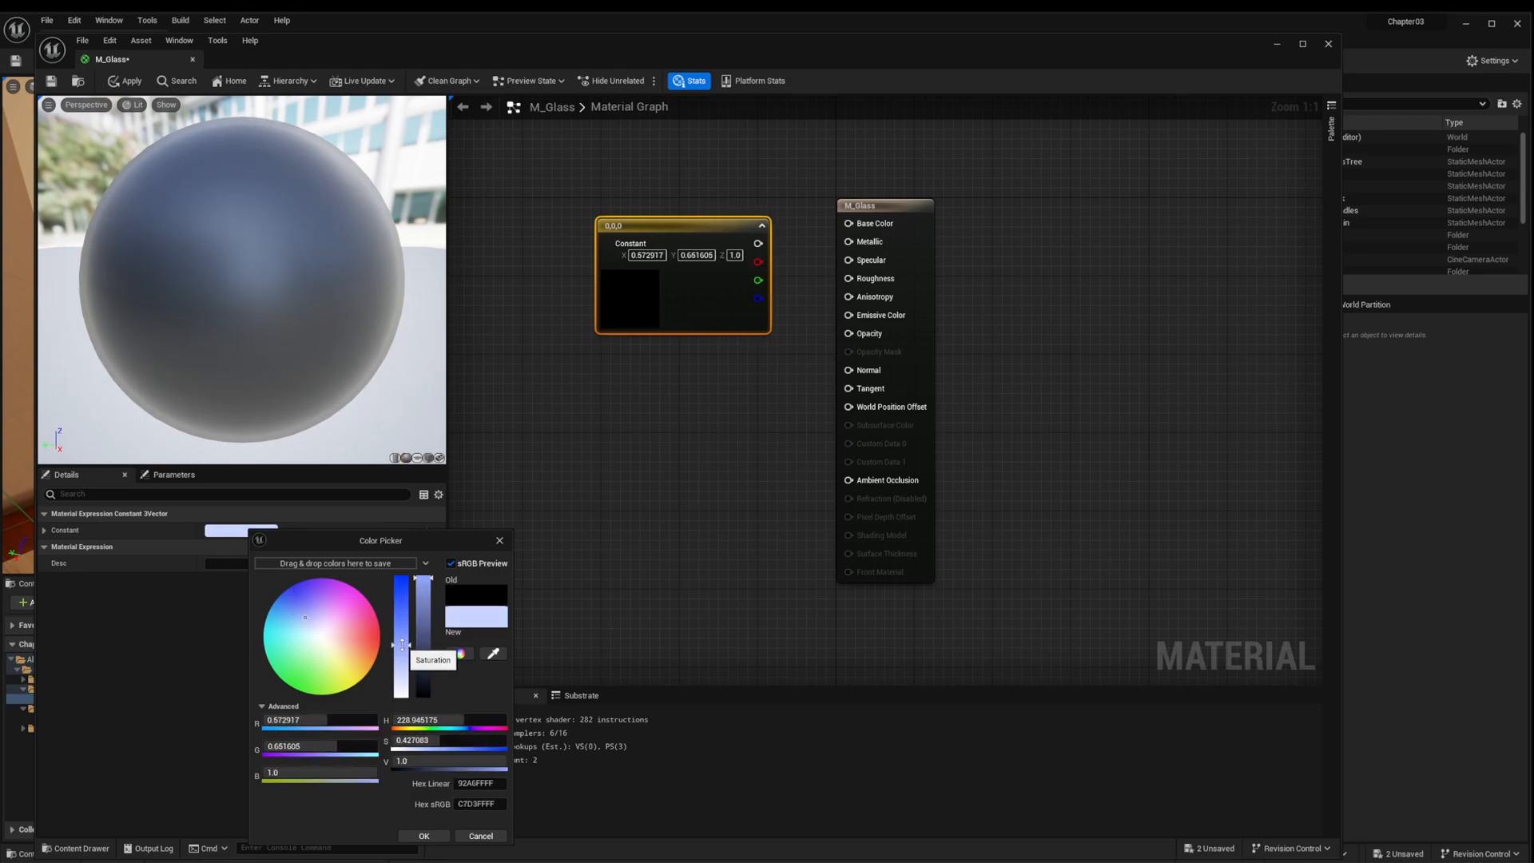
click(499, 542)
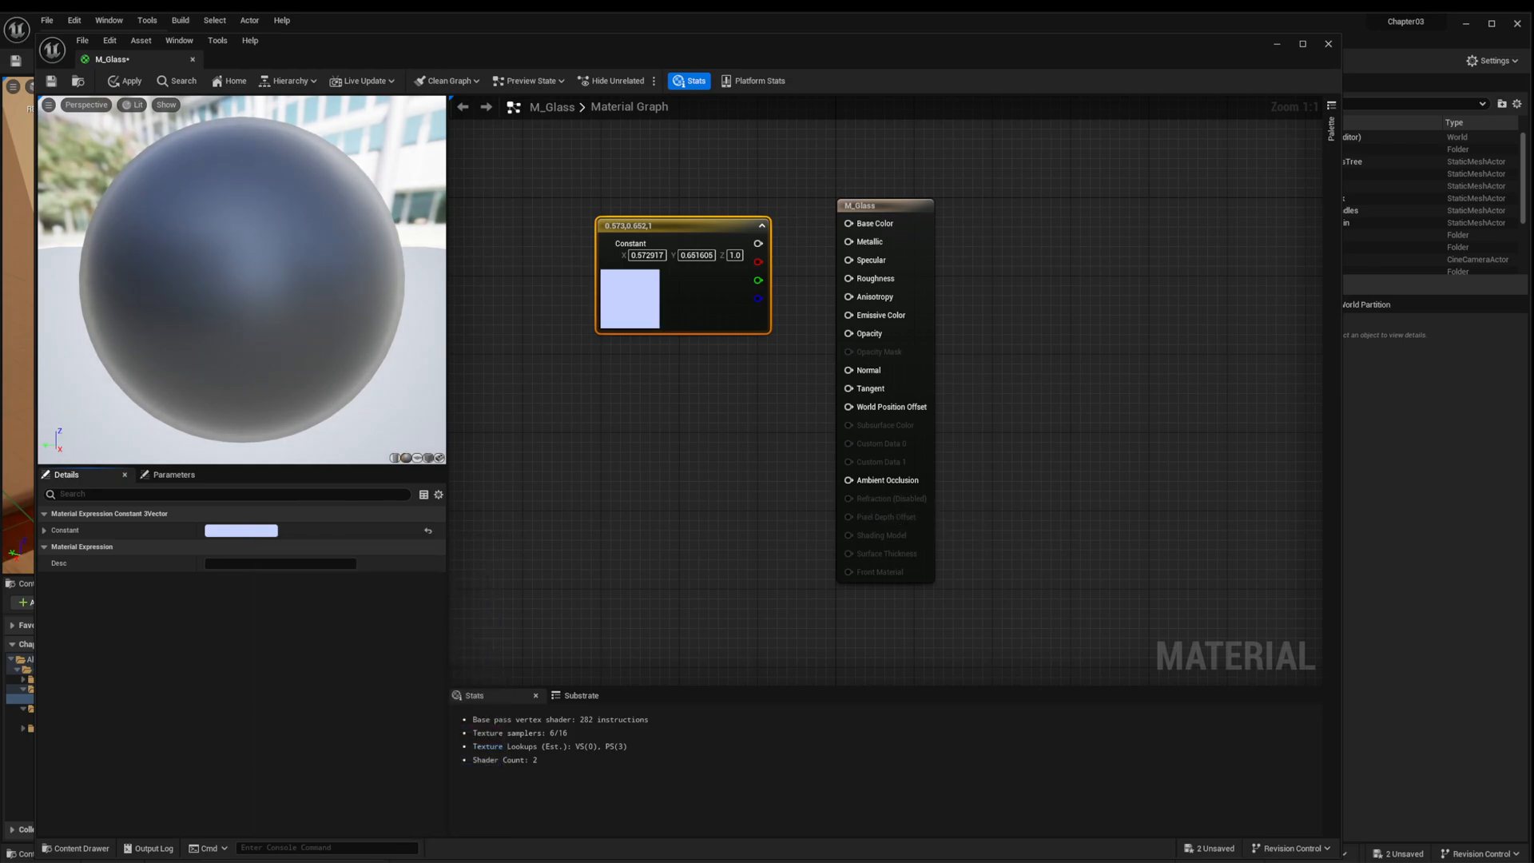
drag(757, 243, 823, 230)
drag(688, 233, 604, 207)
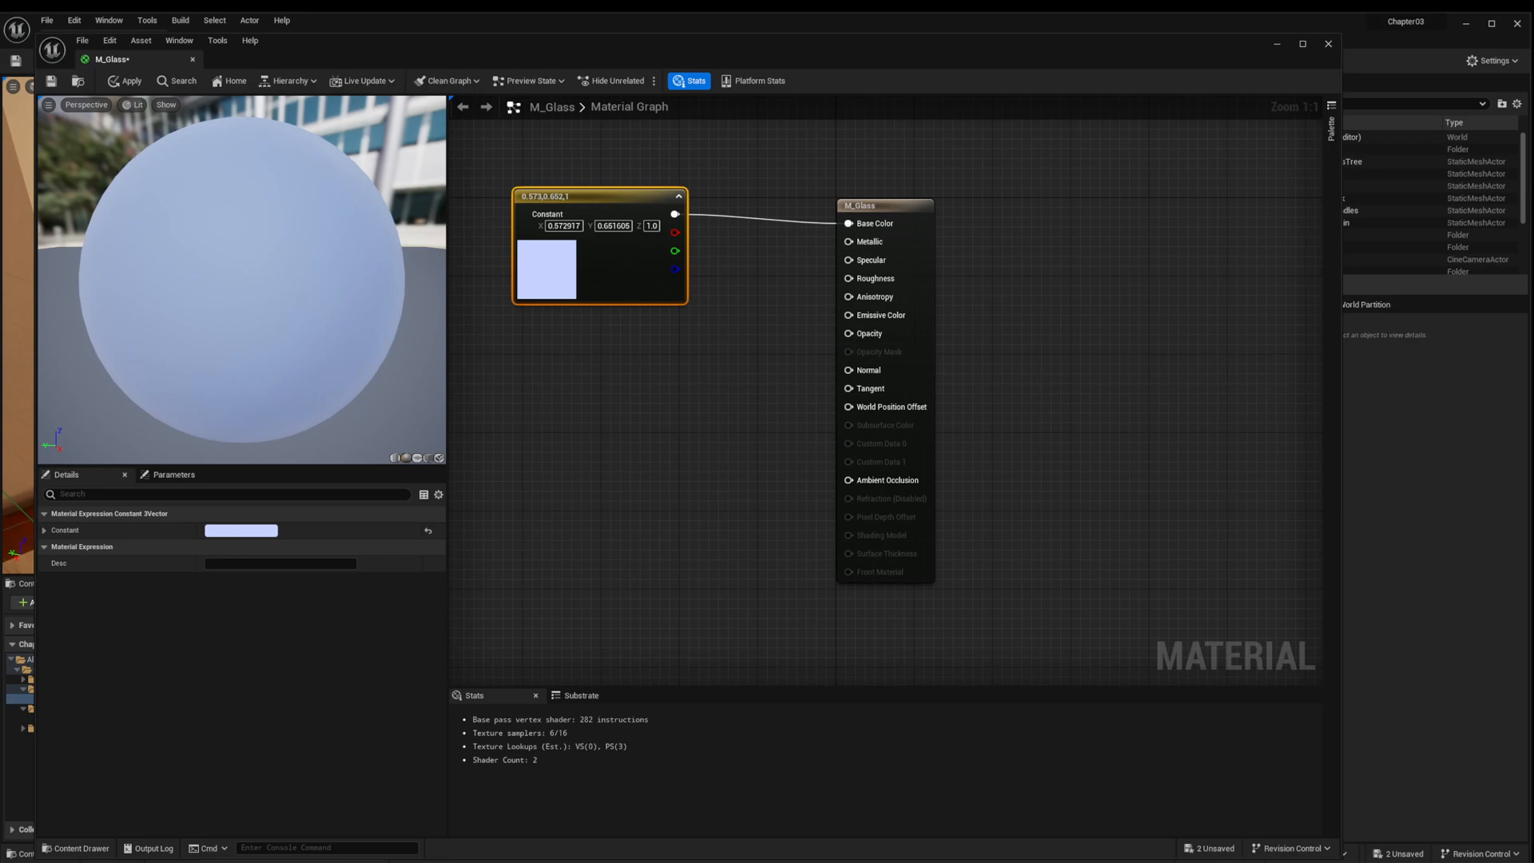
Step: Add a scalar parameter named Metalness to the material graph below the light blue colour constant
key(Escape)
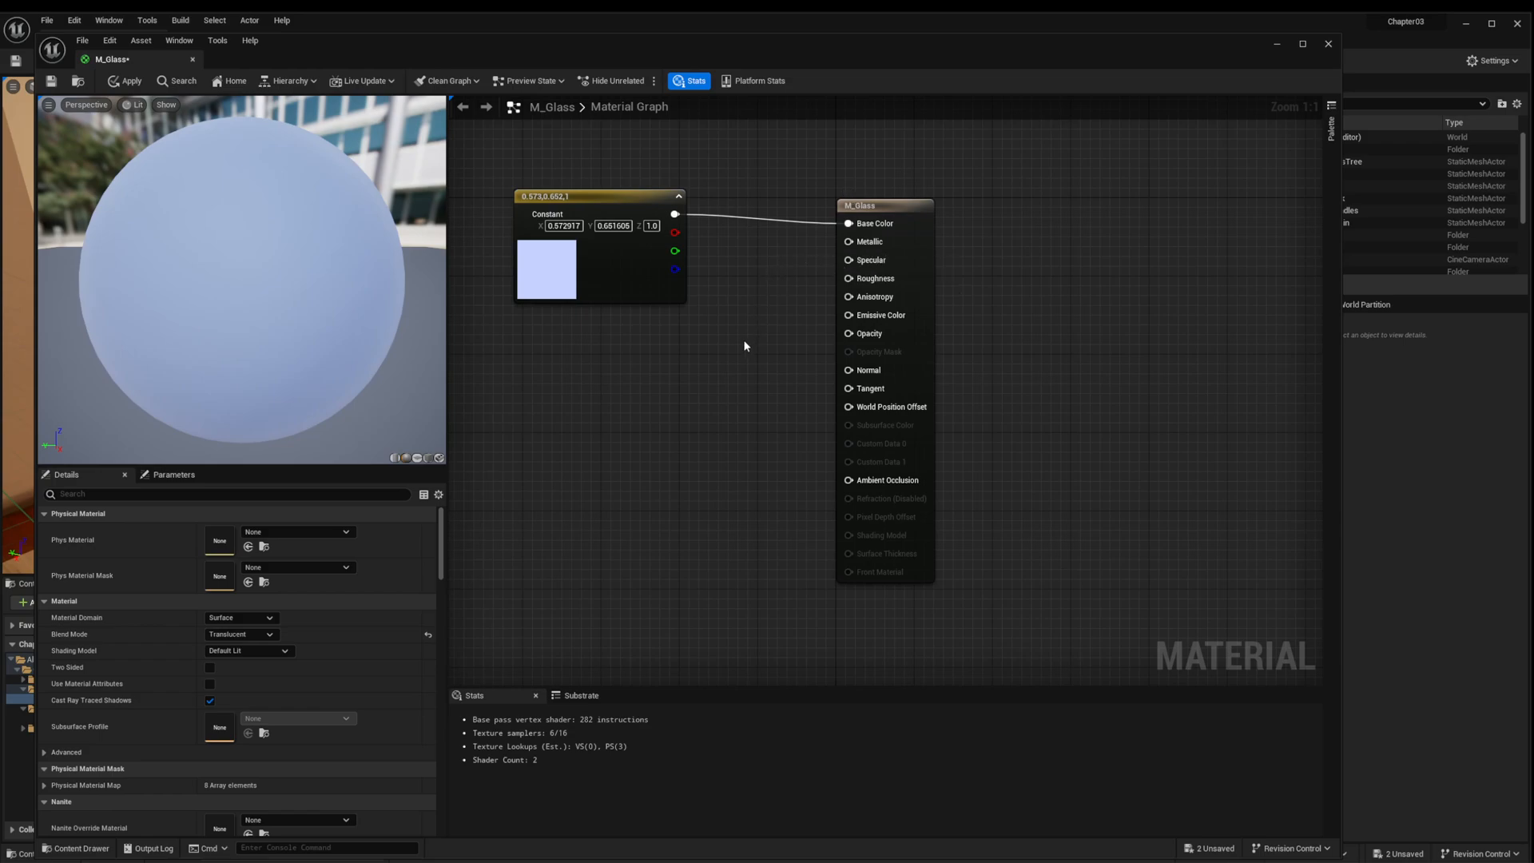
right_click(643, 401)
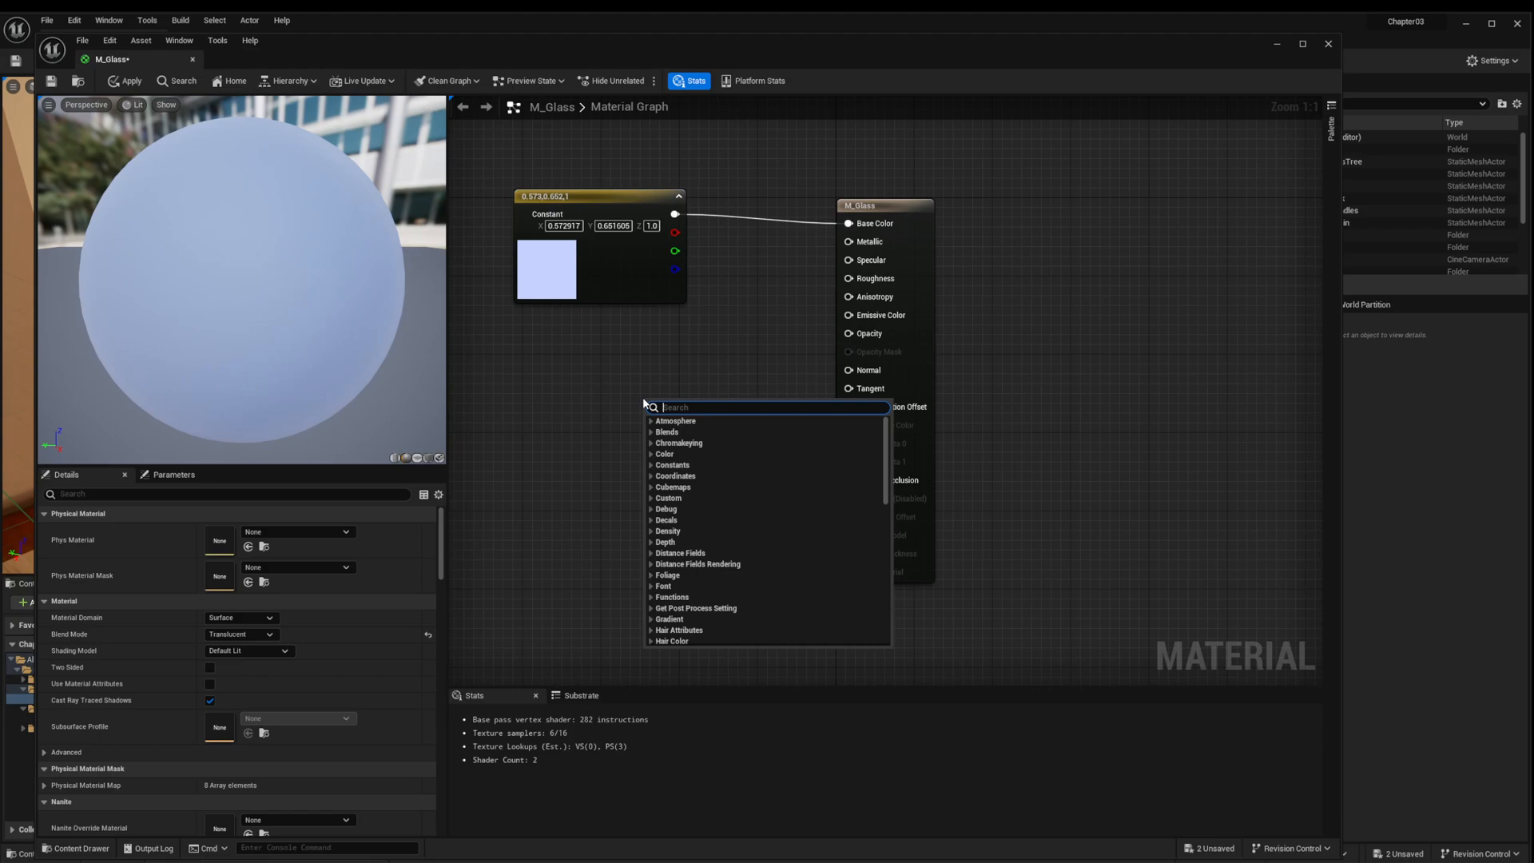
text(scalar)
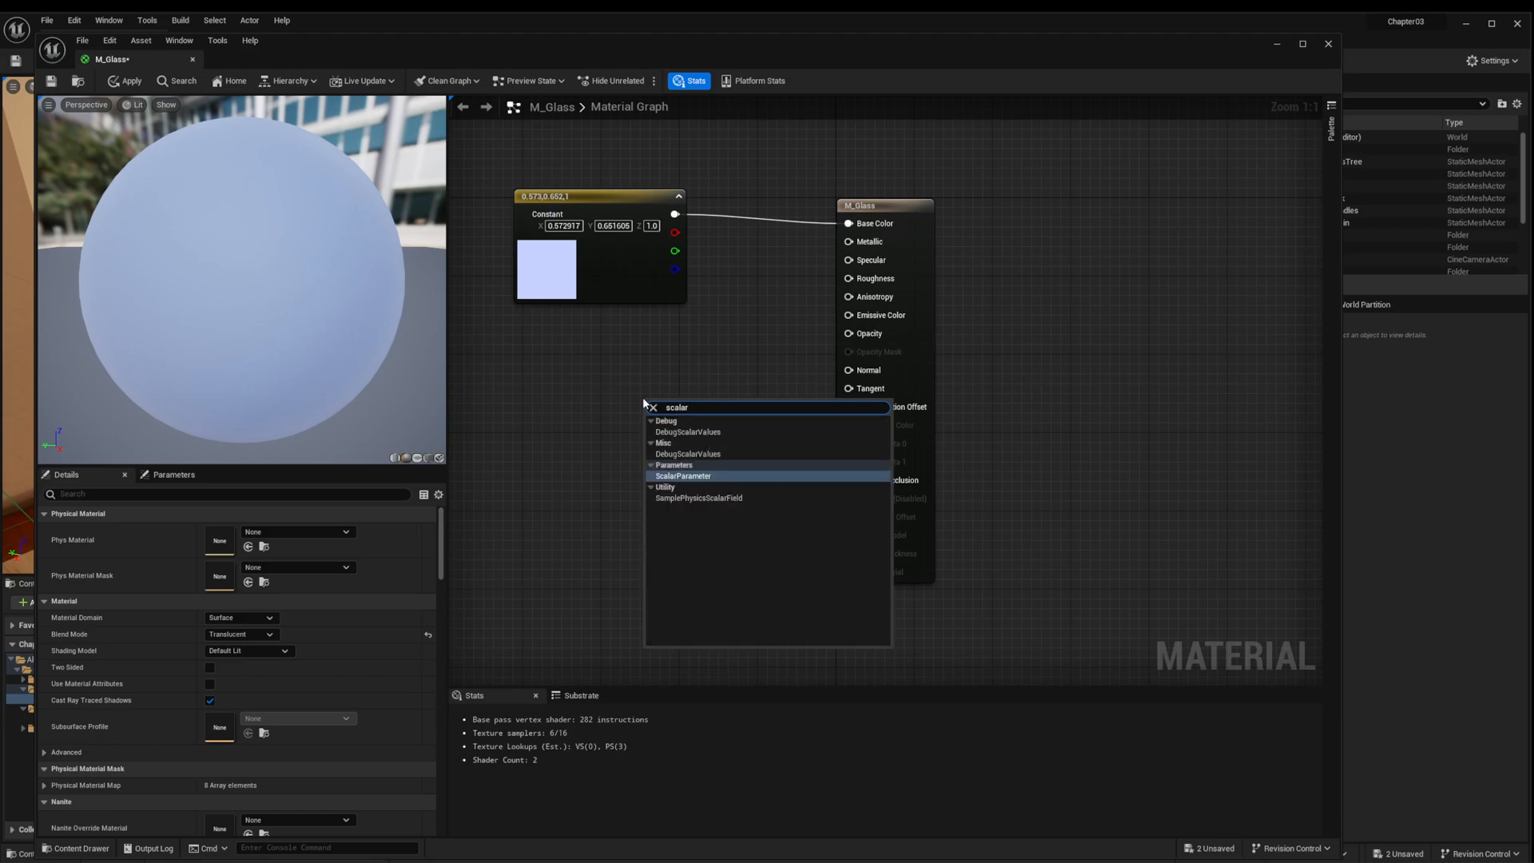
click(677, 476)
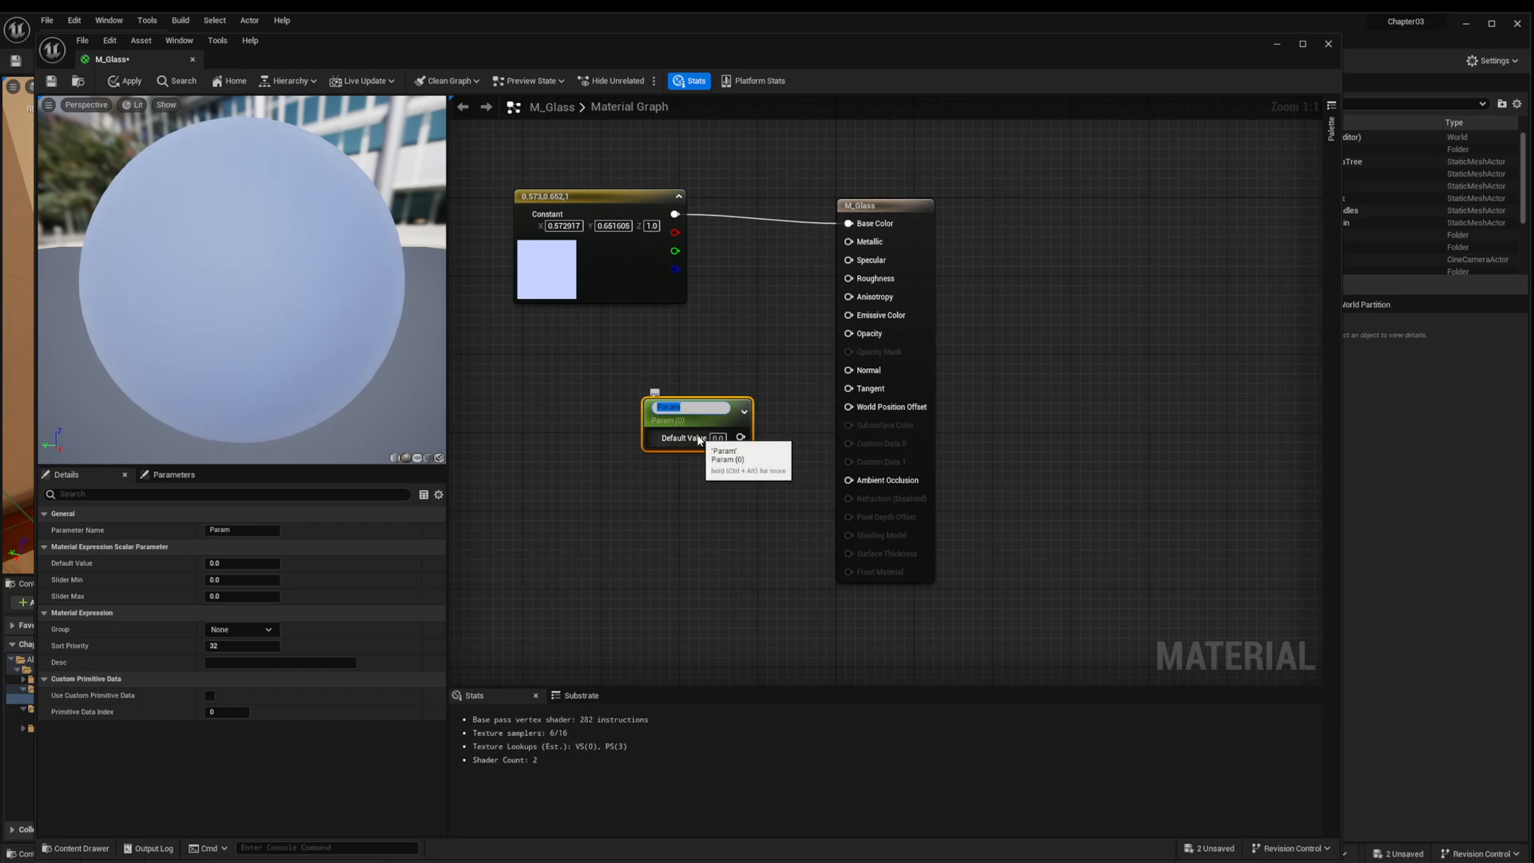
text(Metalness)
key(Return)
Step: Set Metalness's default value to 0.9, connect it to M_Glass's Metallic input and place the node beneath the colour constant
click(717, 434)
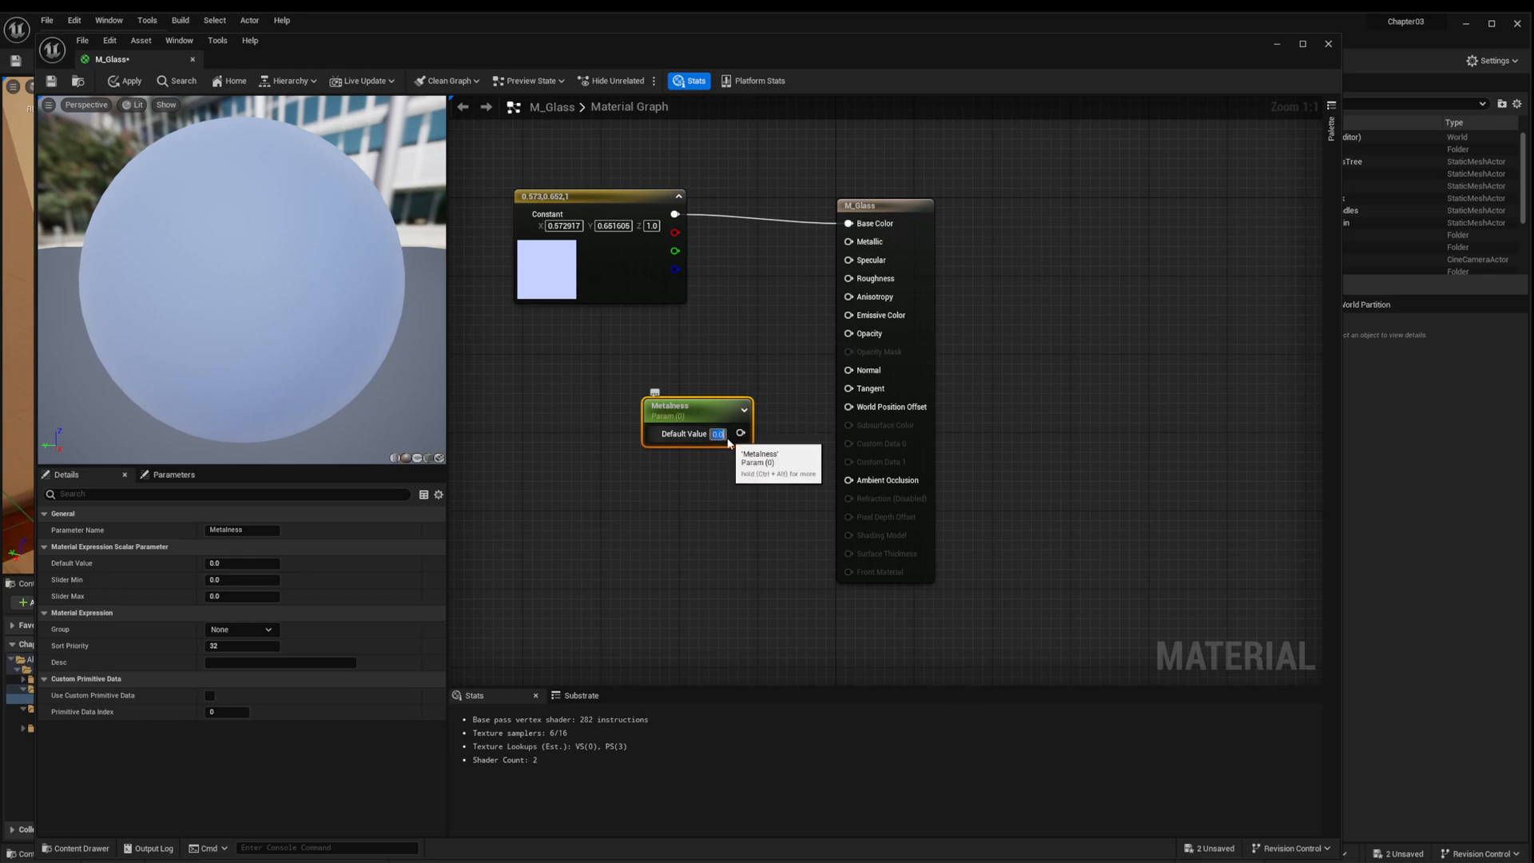
text(0.9)
key(Return)
drag(740, 433, 848, 241)
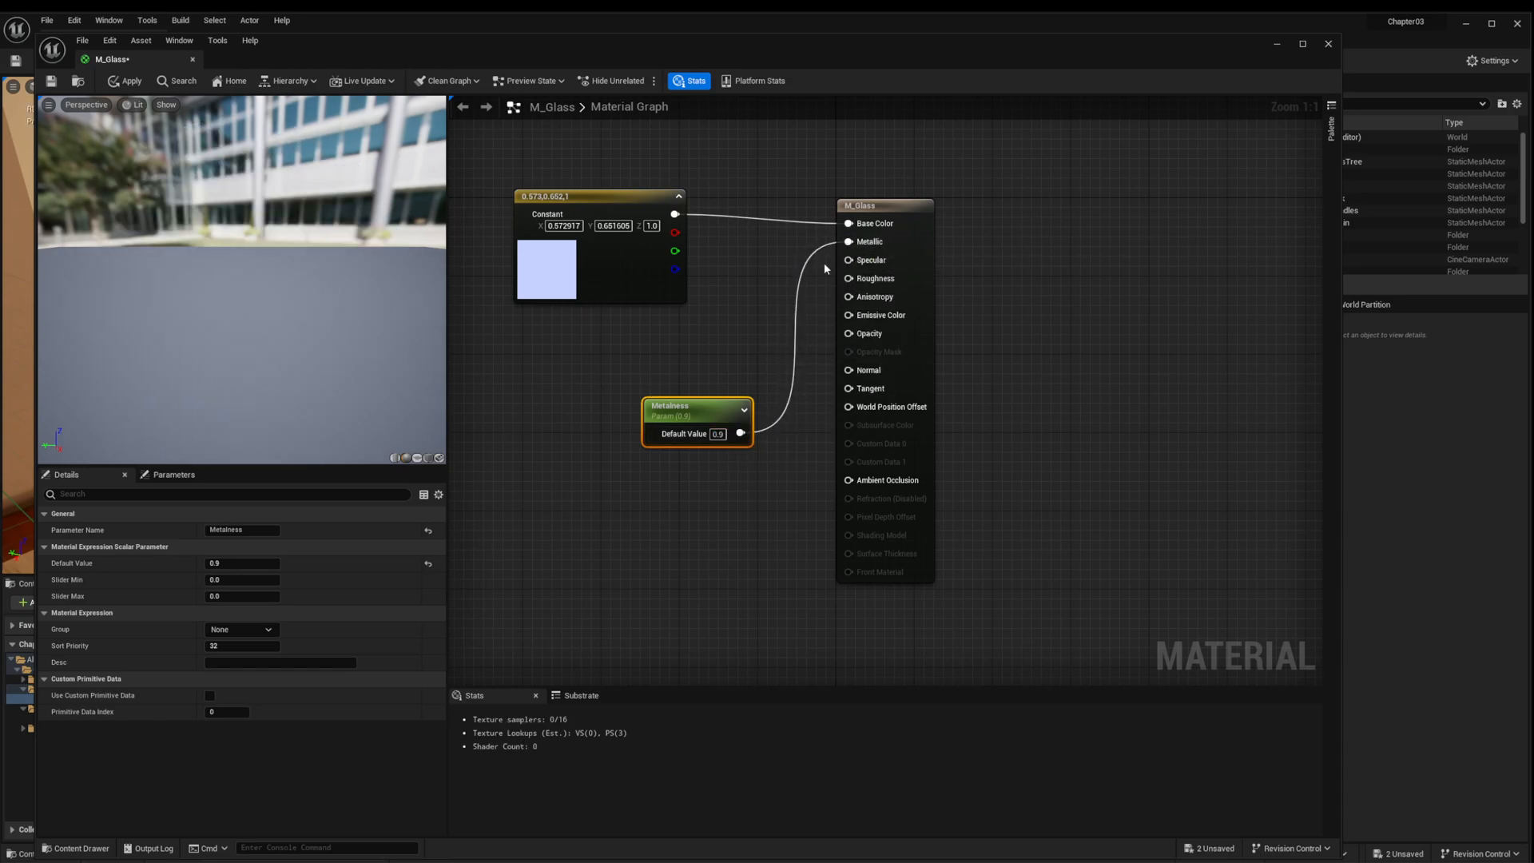
drag(698, 404, 627, 342)
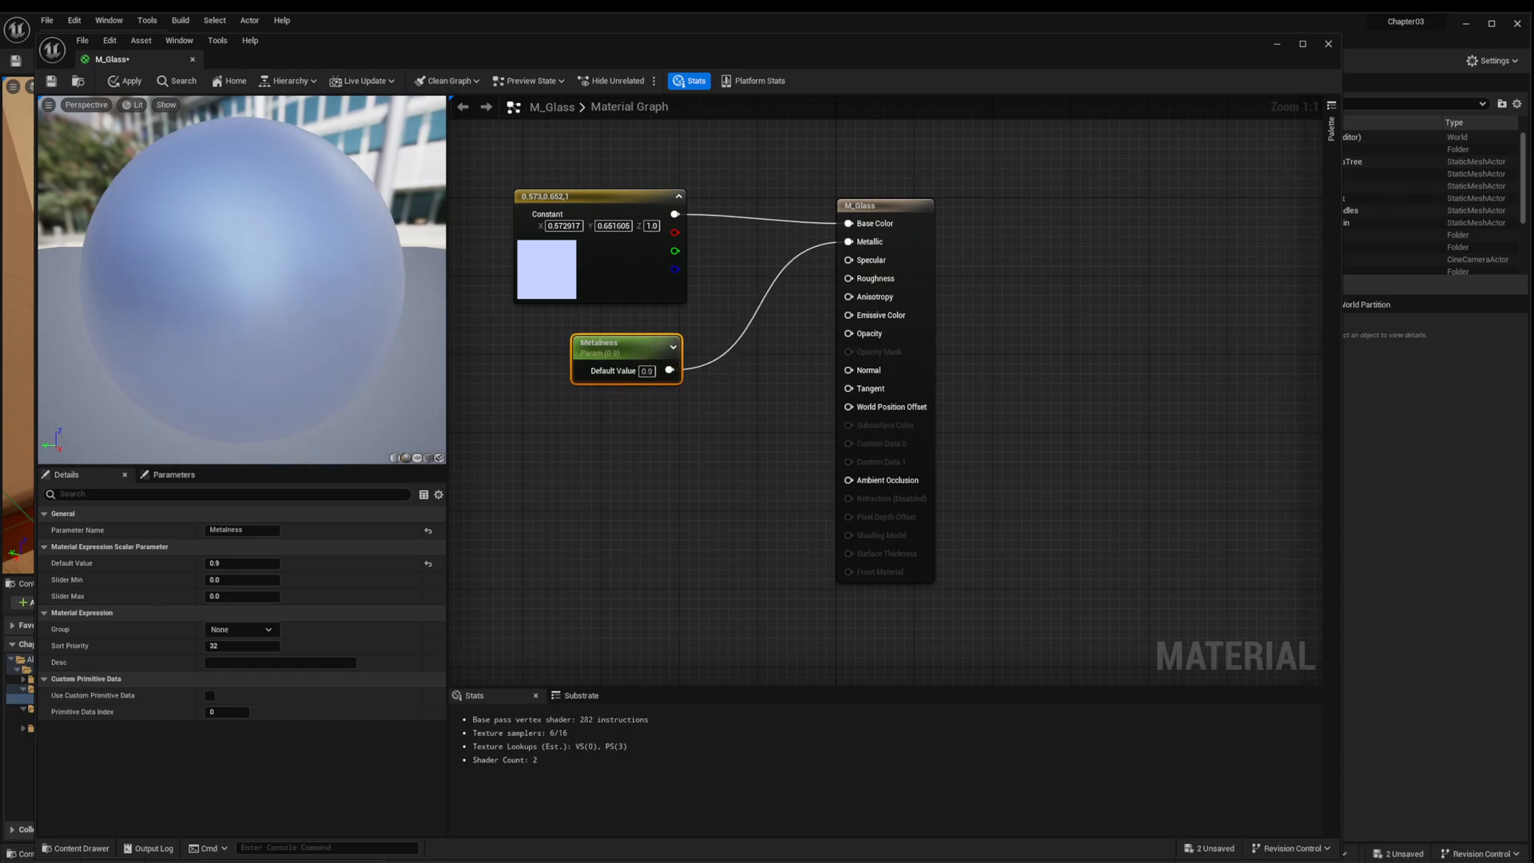
key(Escape)
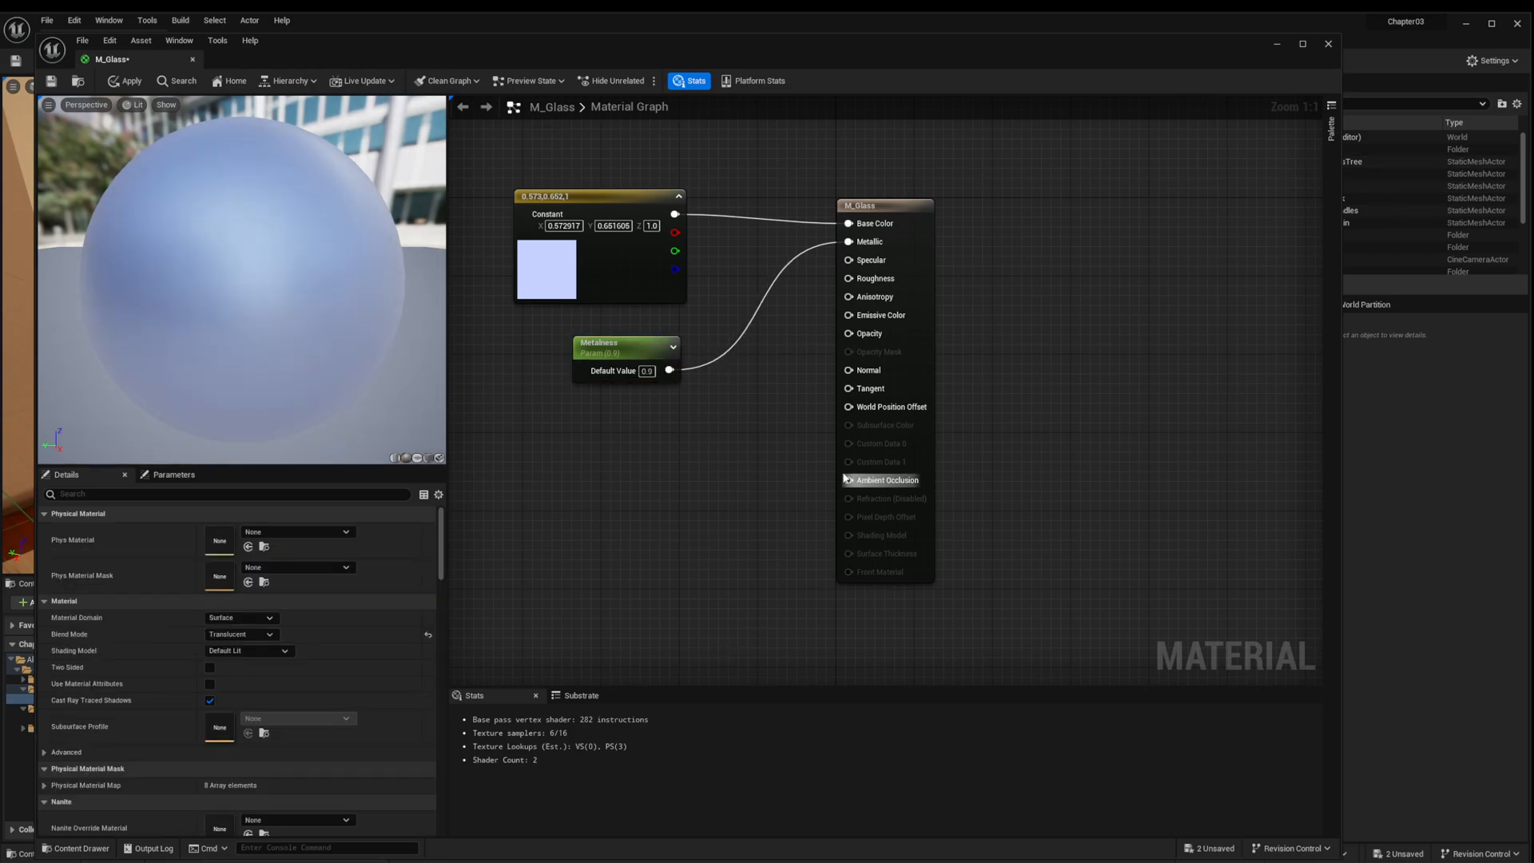
click(614, 348)
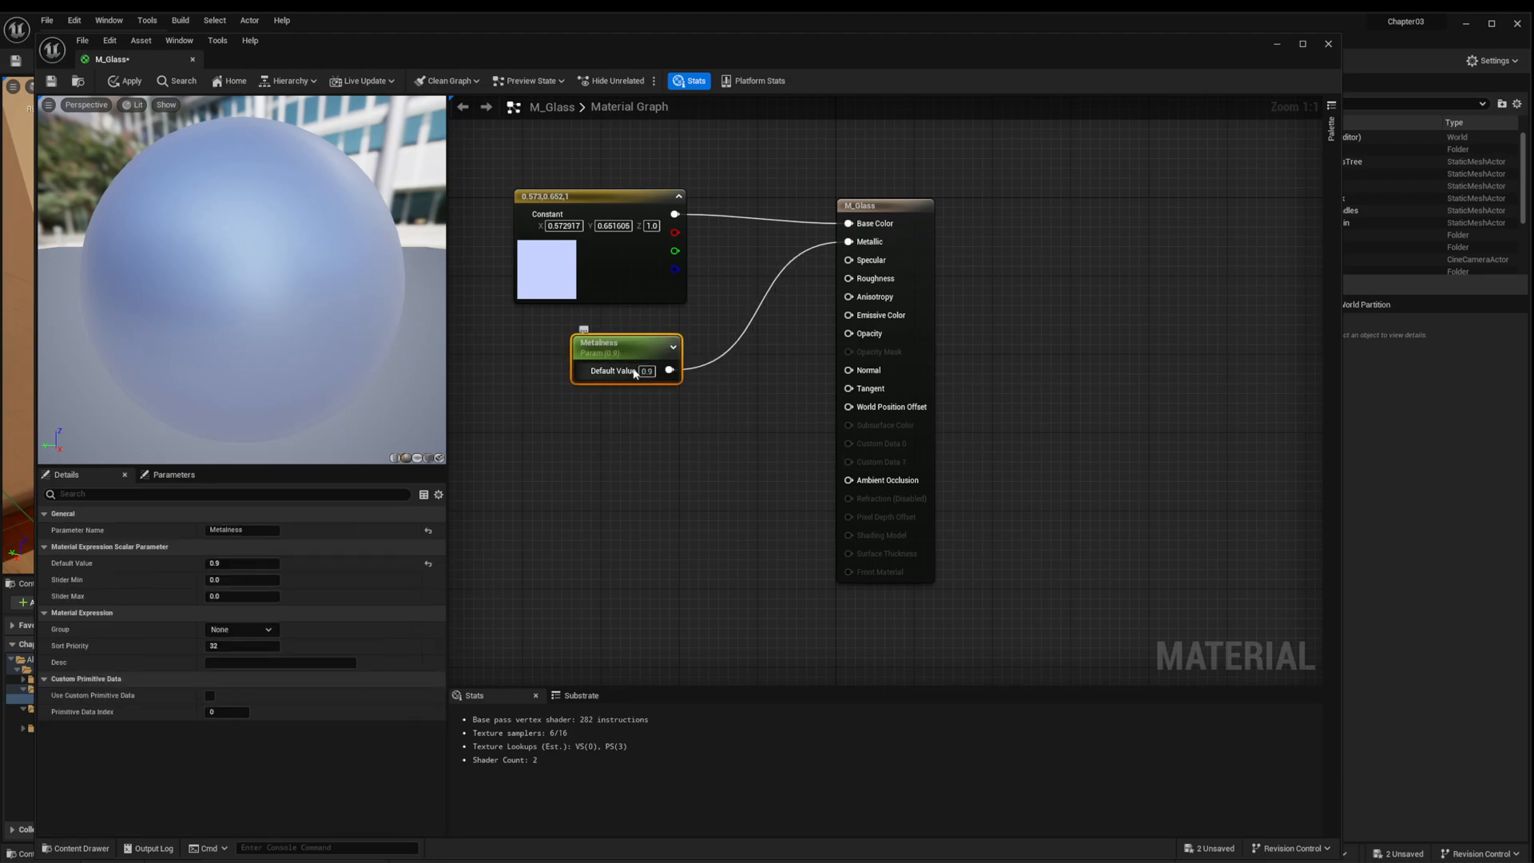
click(618, 198)
right_click(618, 197)
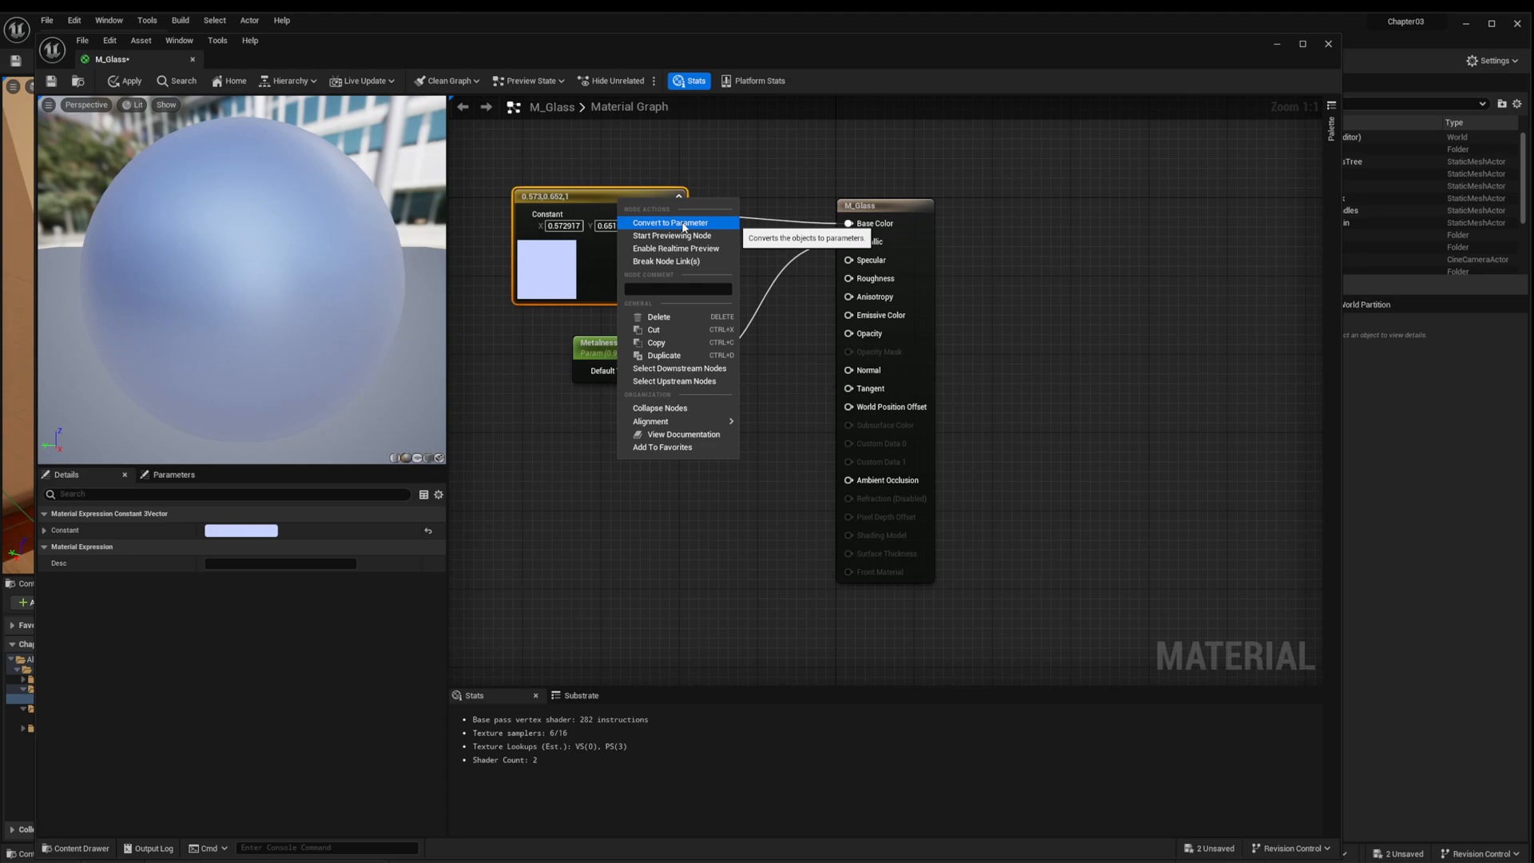
click(600, 360)
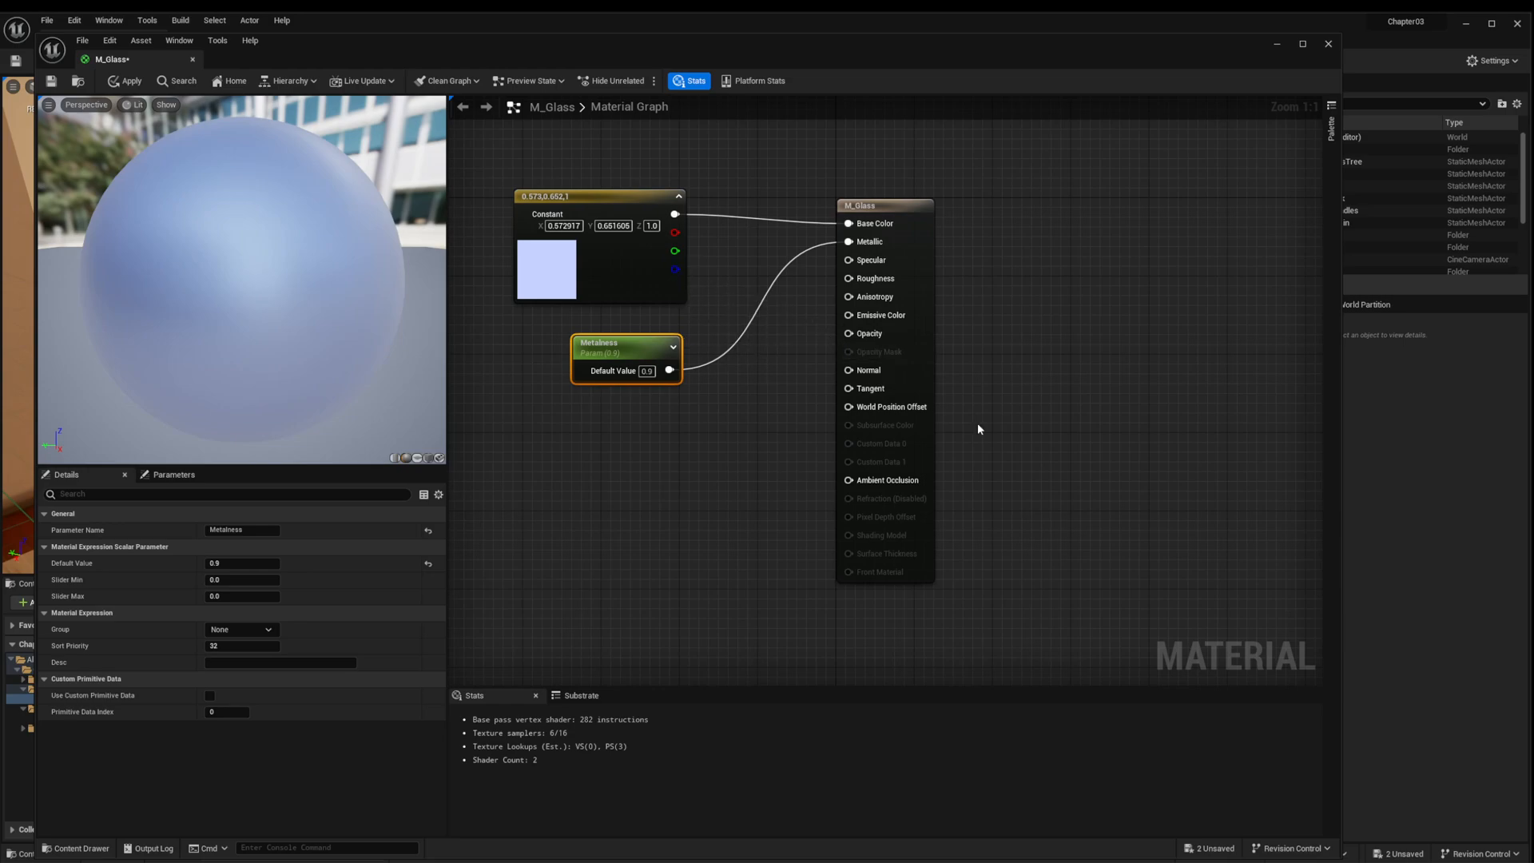
Step: Move the Metalness node closer to the colour constant and add a Fresnel_Function node below it
drag(661, 349, 670, 339)
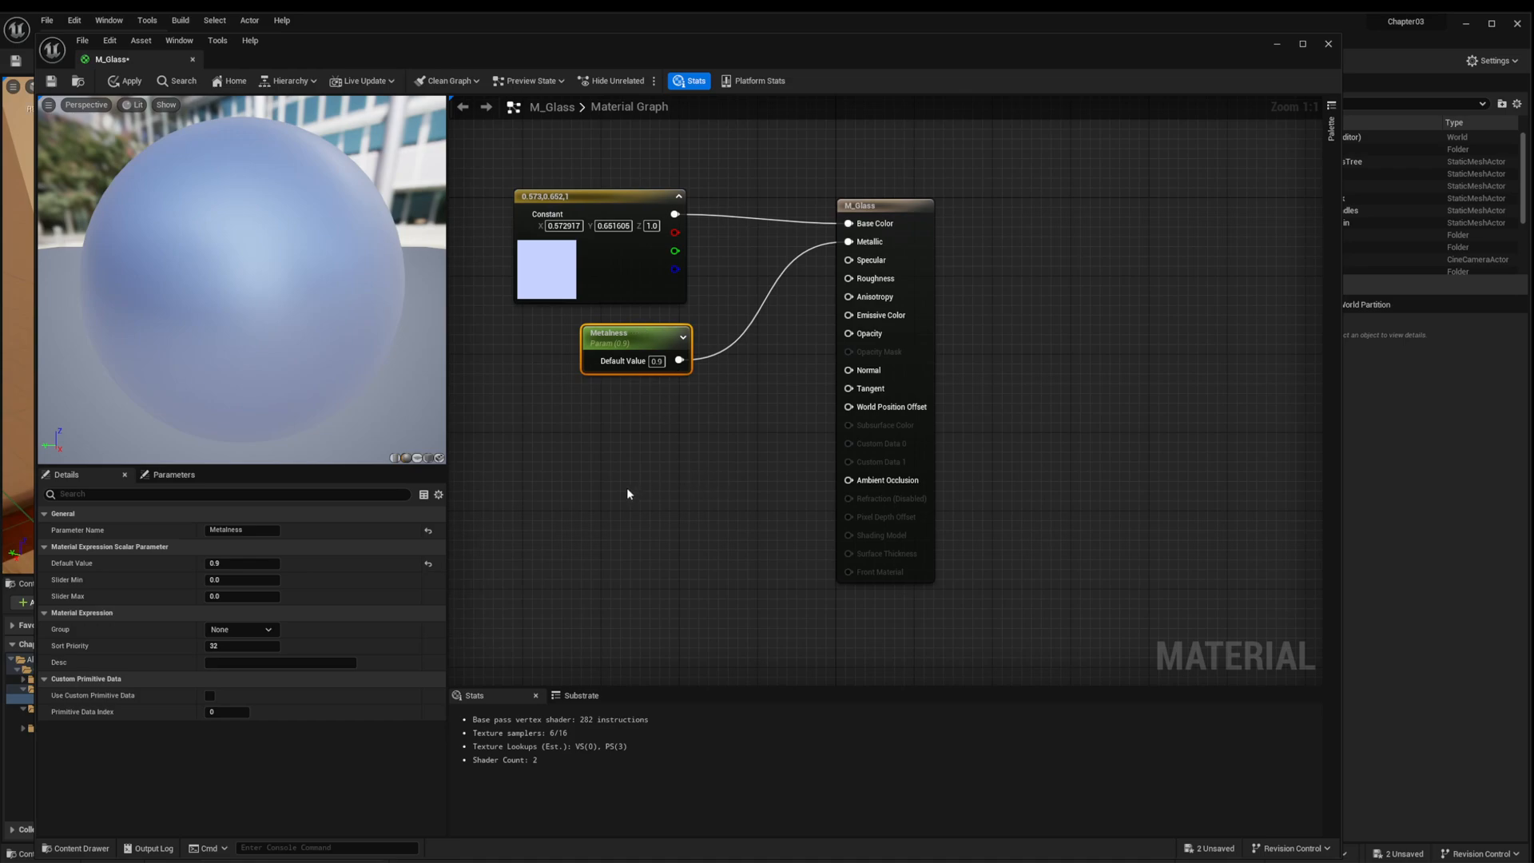
right_click(575, 500)
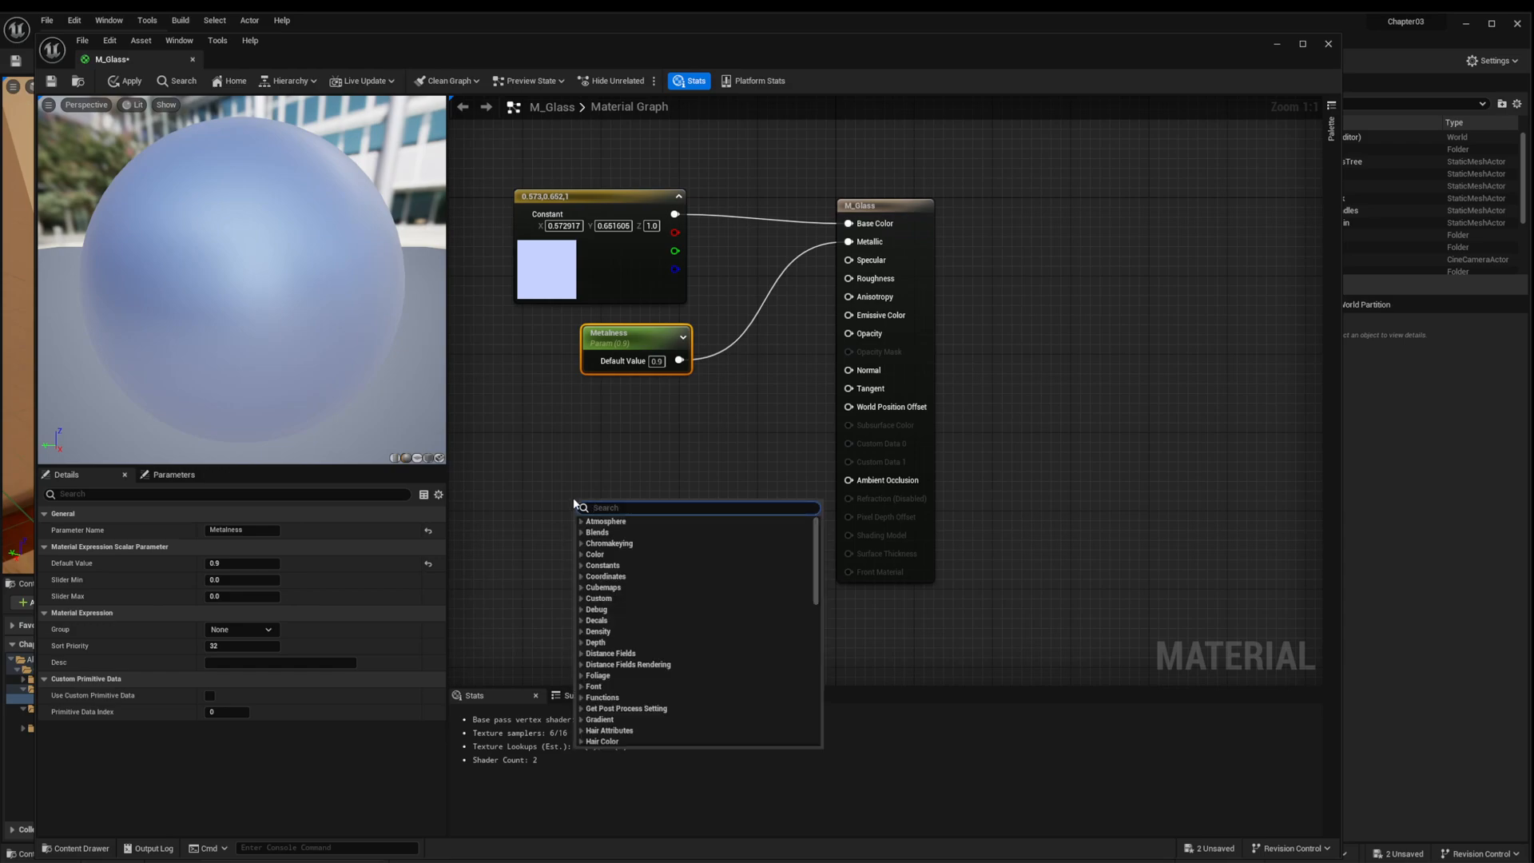
text(Frese)
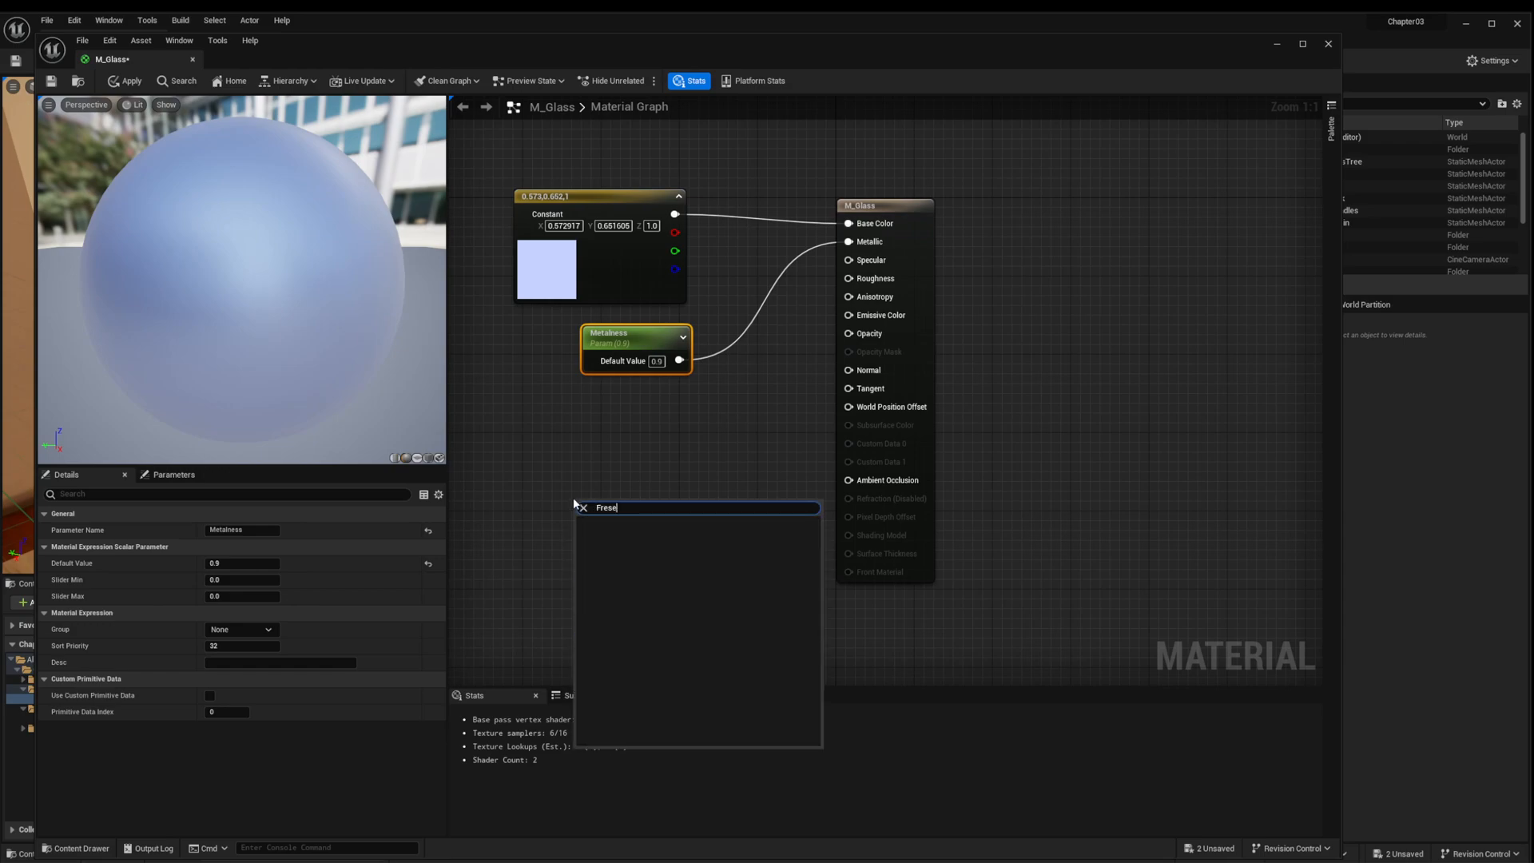
key(BackSpace)
key(BackSpace)
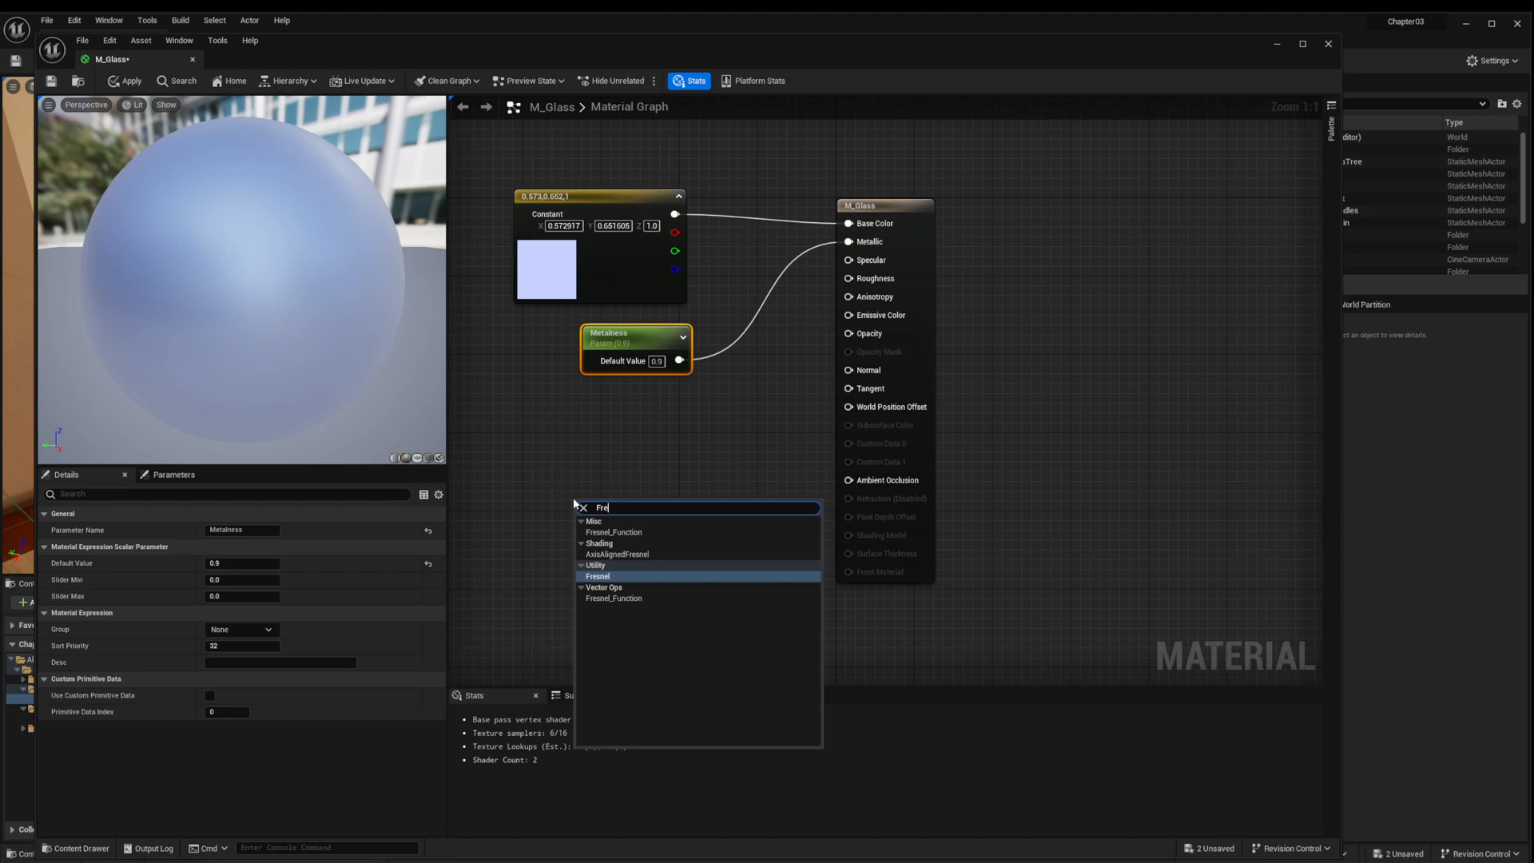
click(620, 532)
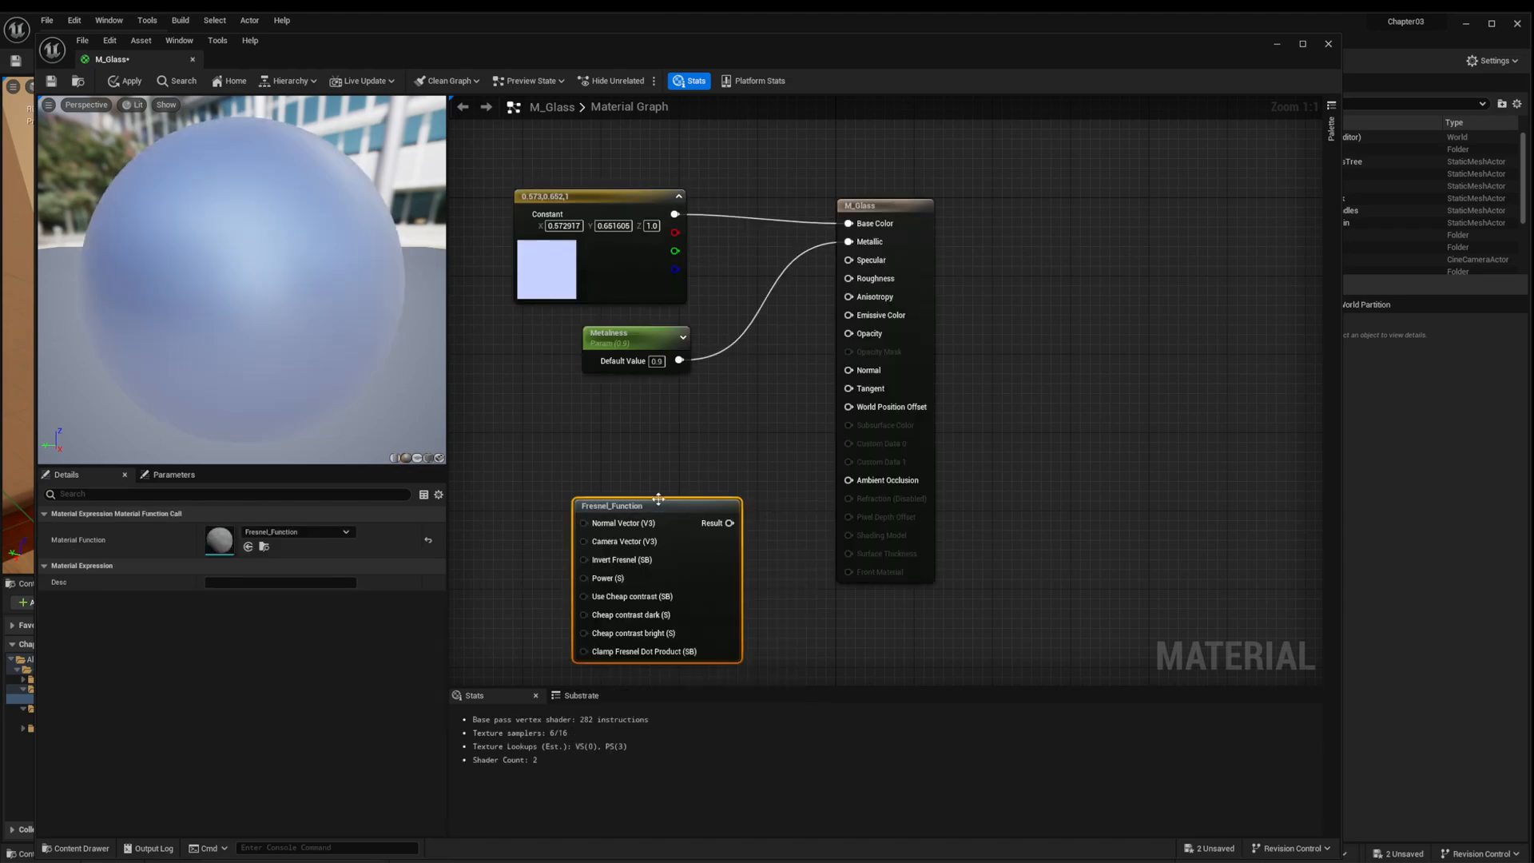
drag(647, 509, 597, 473)
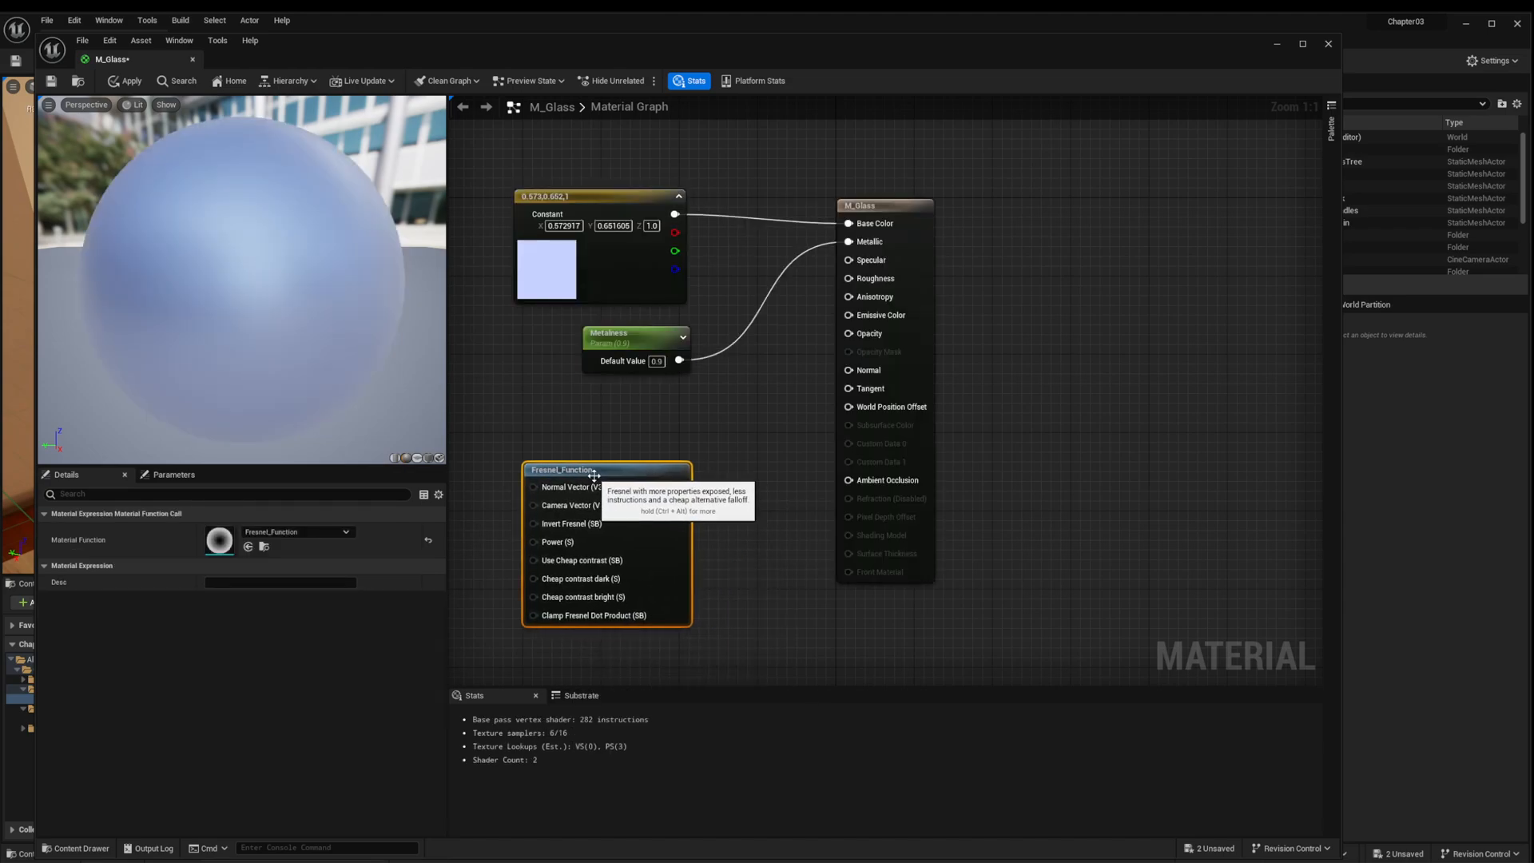
scroll(770, 551, down, 1)
scroll(744, 544, up, 1)
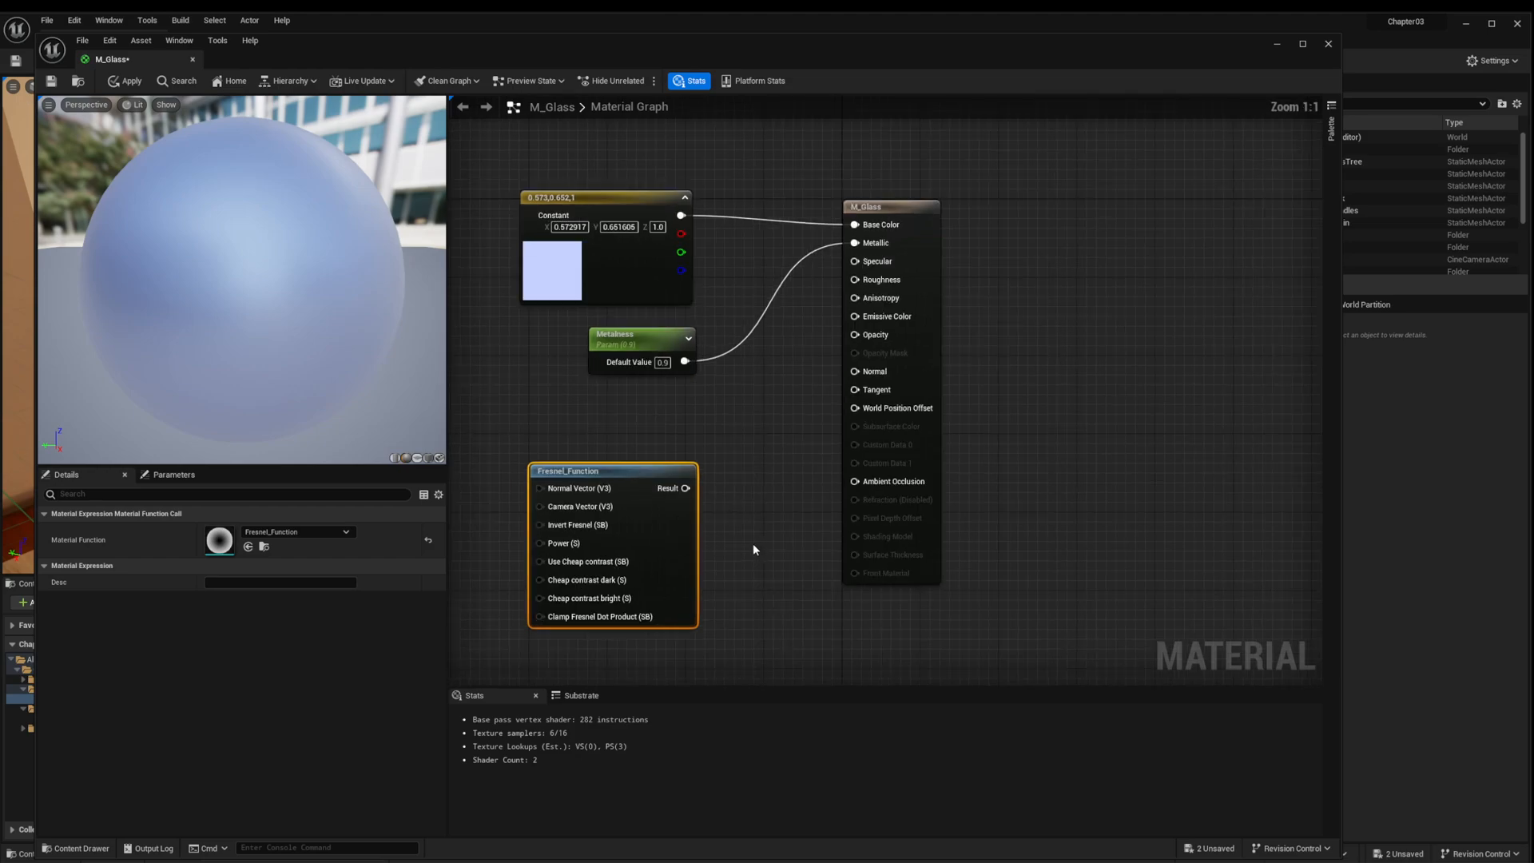
click(759, 573)
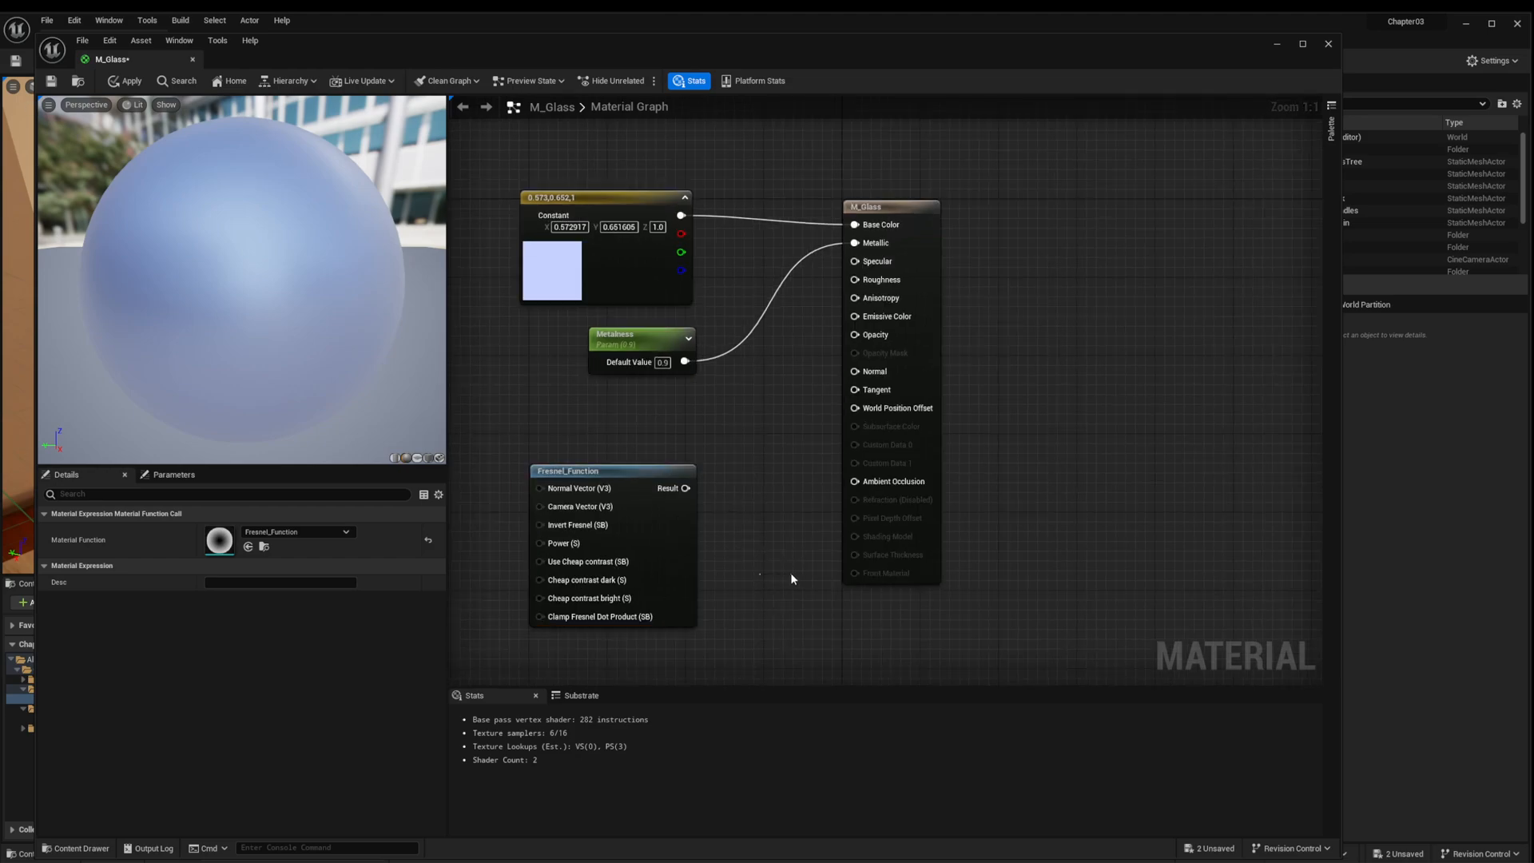
Step: Add a scalar parameter named Power near the Fresnel_Function node
right_click(505, 502)
text(s)
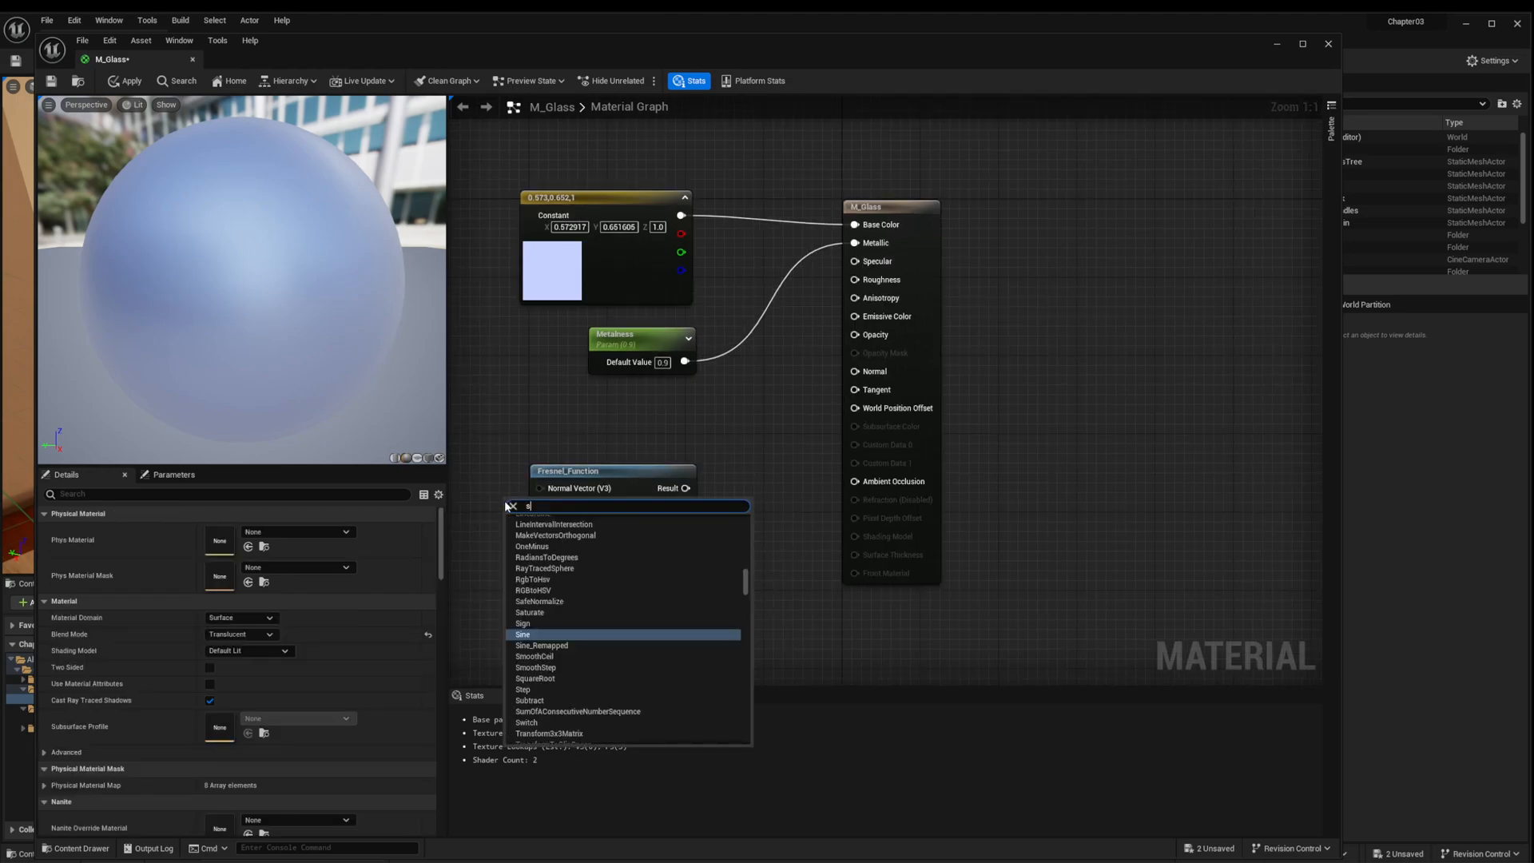
text(ca)
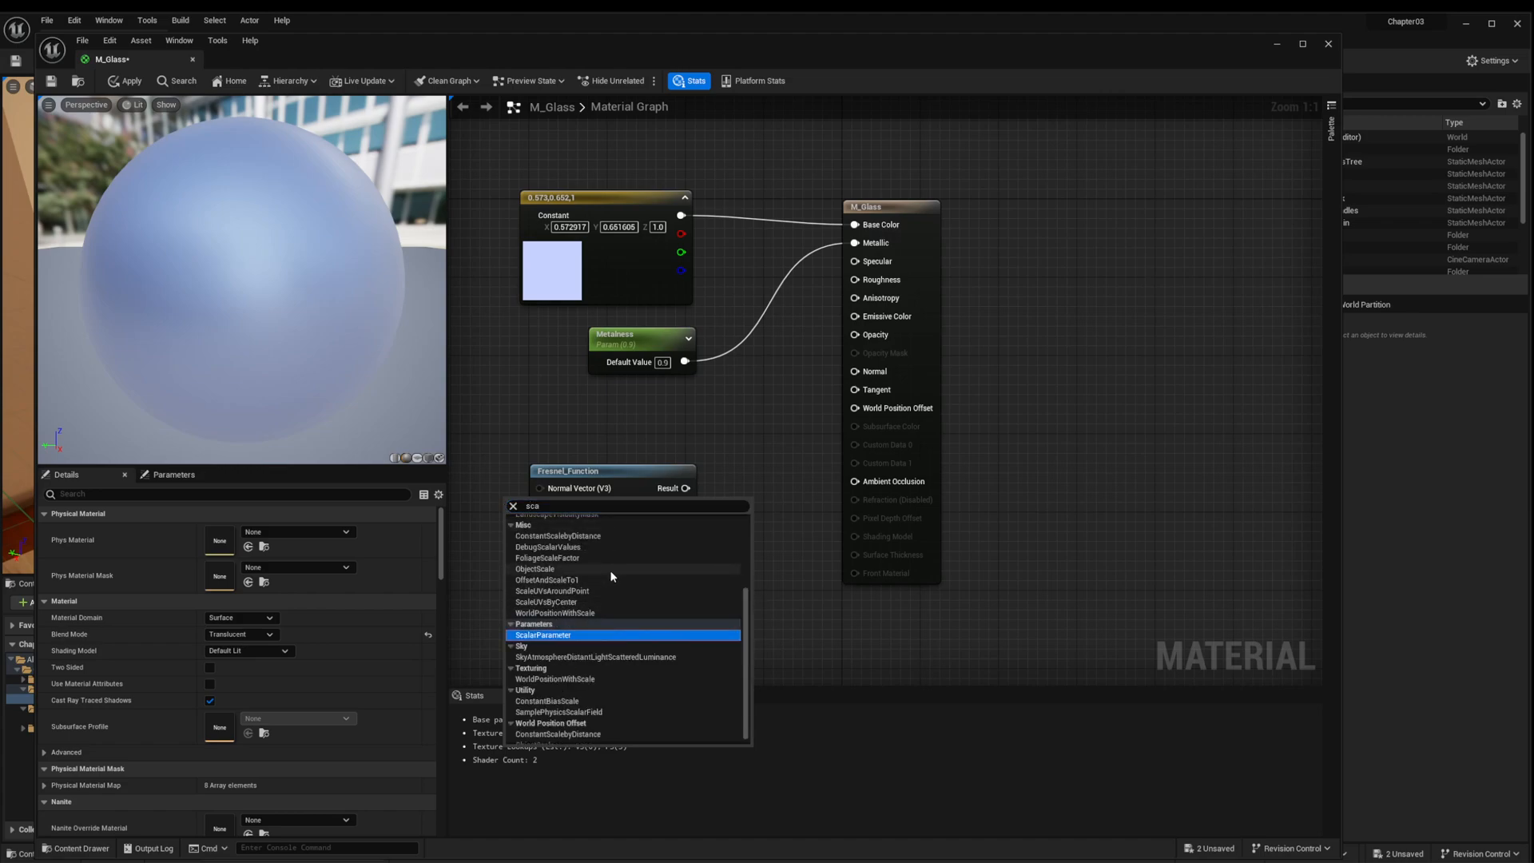
click(569, 635)
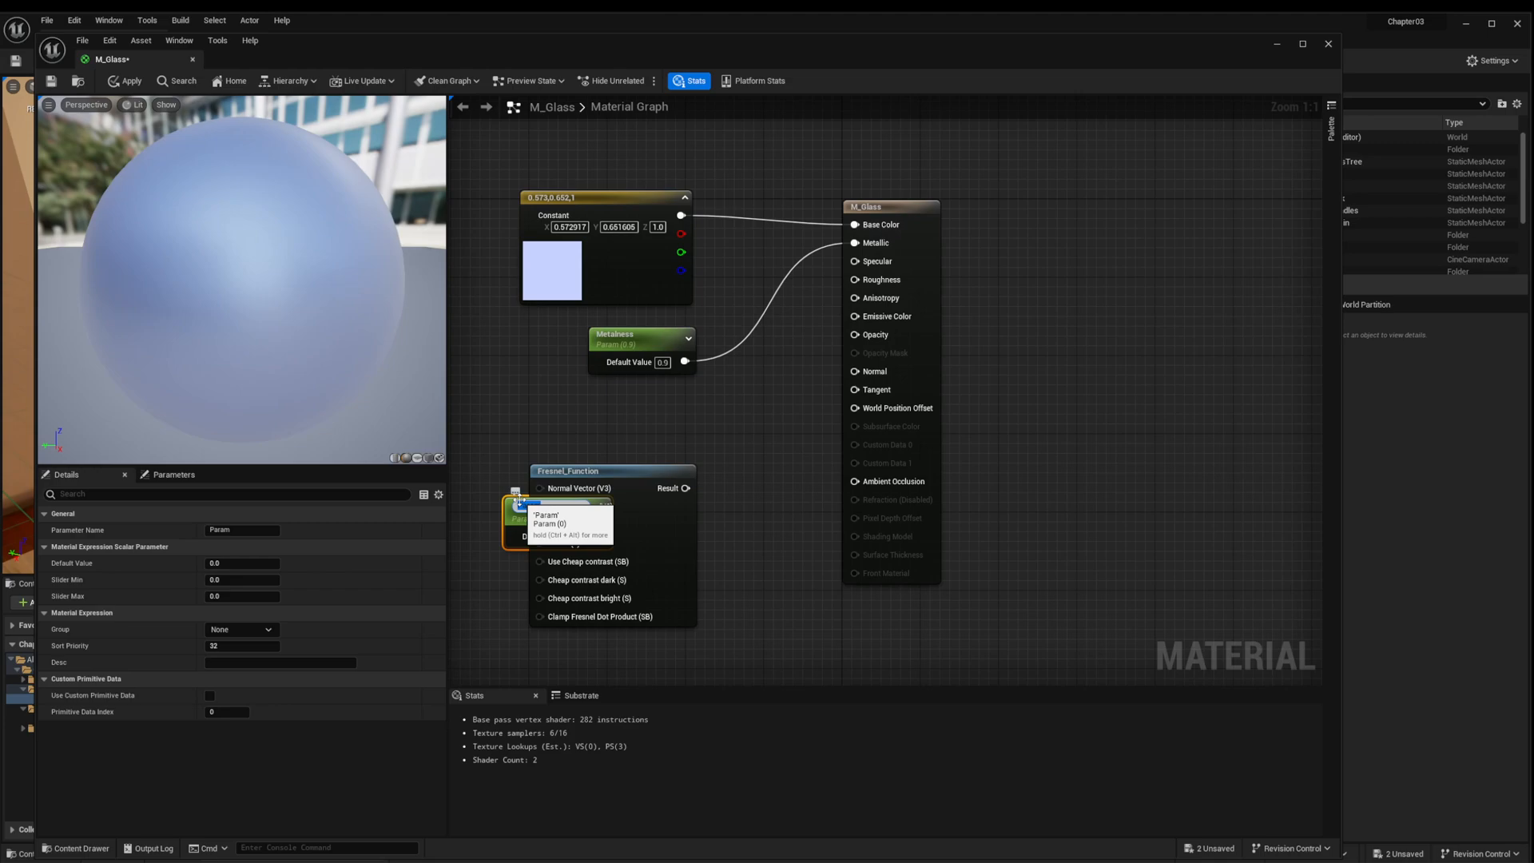
text(Power)
key(Return)
Step: Set Power's default value to 3, connect it to Fresnel_Function's Power input and arrange the two nodes side by side
drag(545, 509, 625, 497)
click(662, 518)
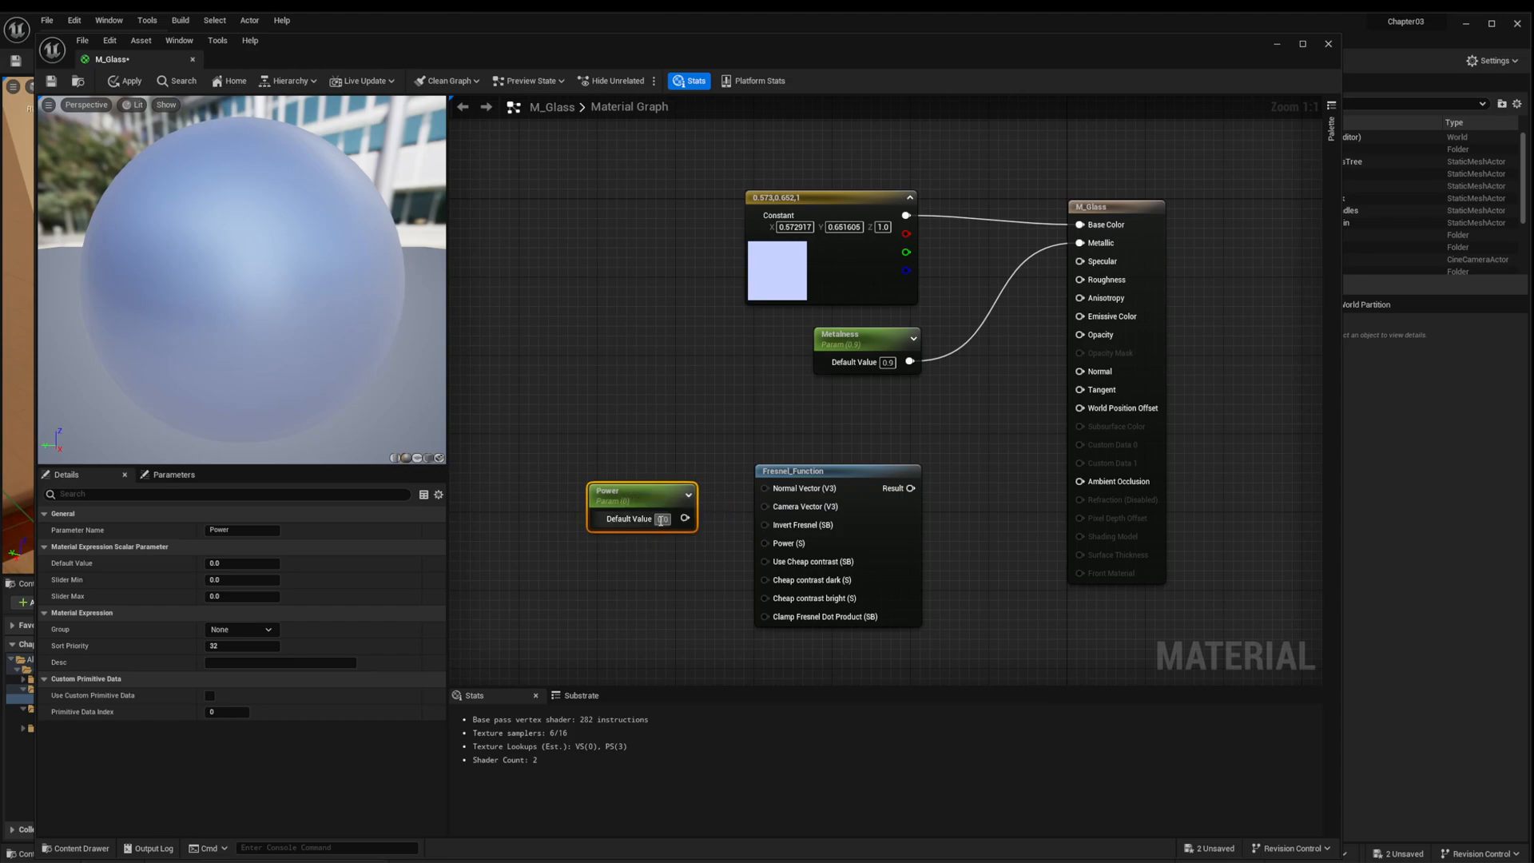
text(3)
key(Return)
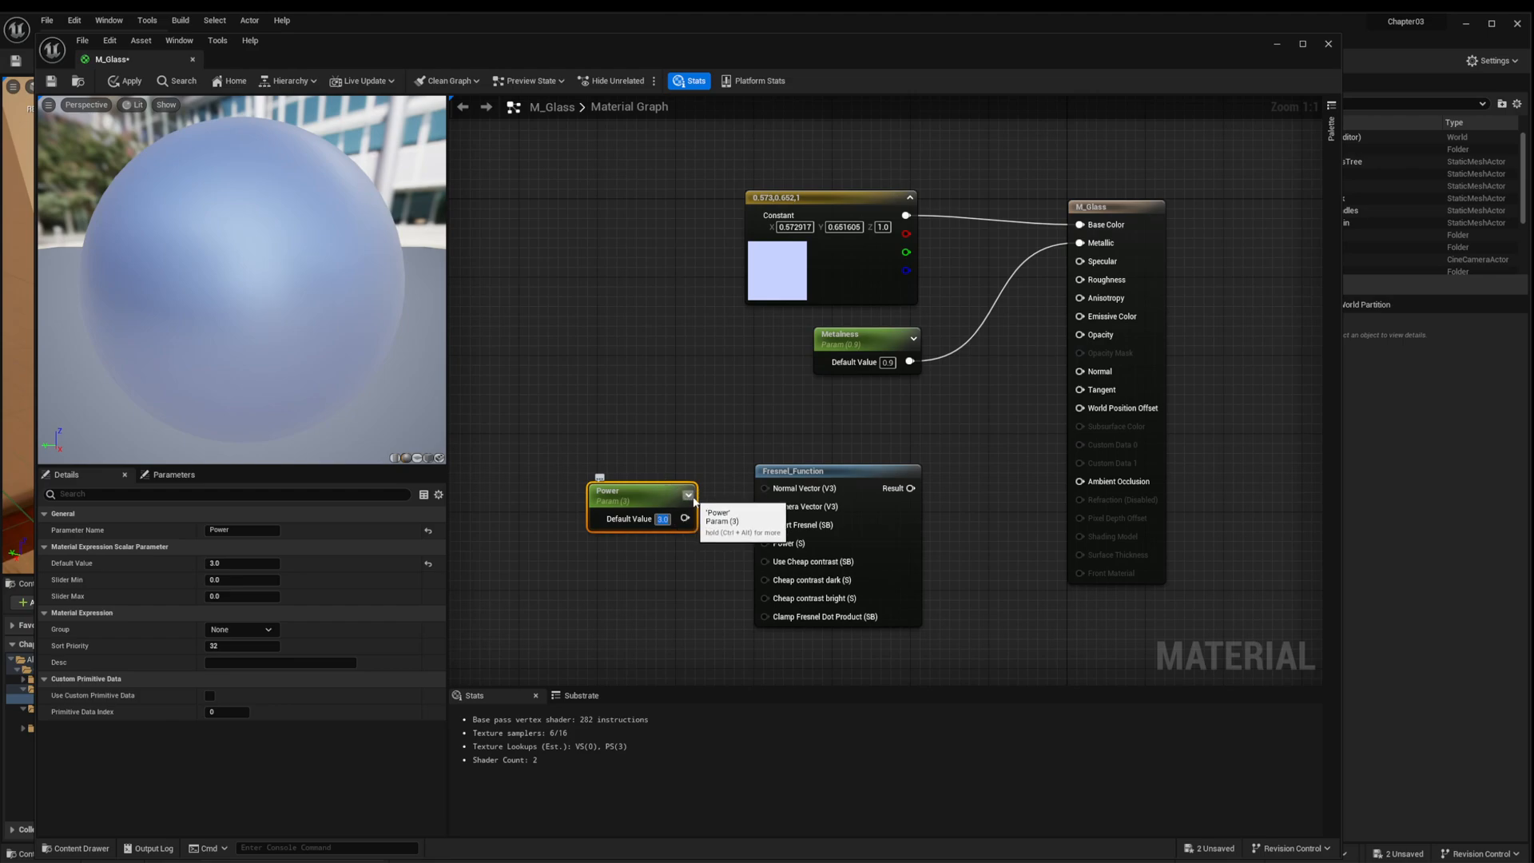
drag(685, 518, 764, 540)
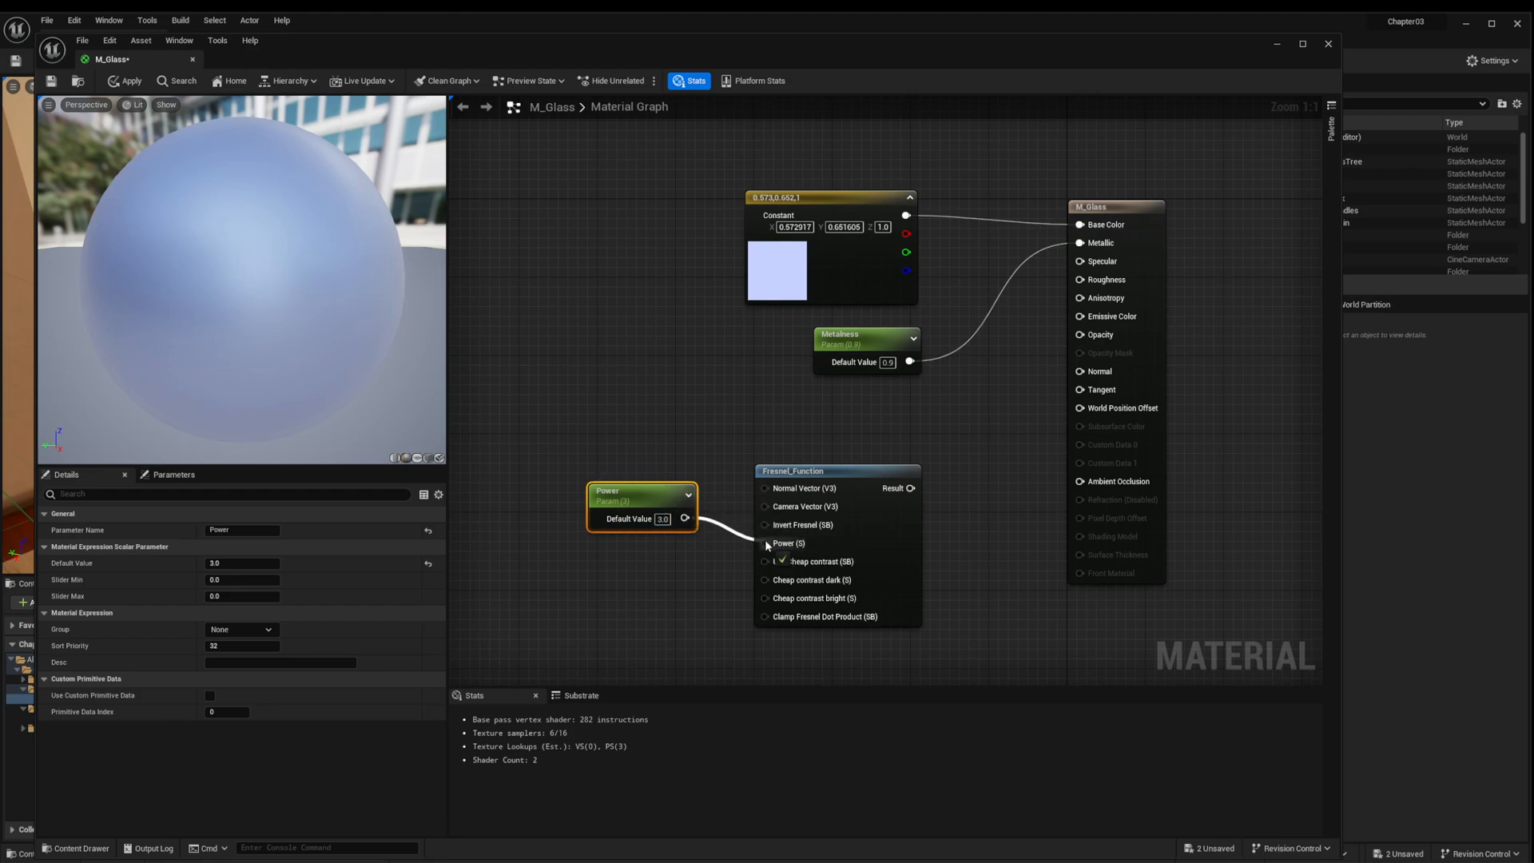
drag(640, 494, 572, 465)
drag(812, 471, 703, 462)
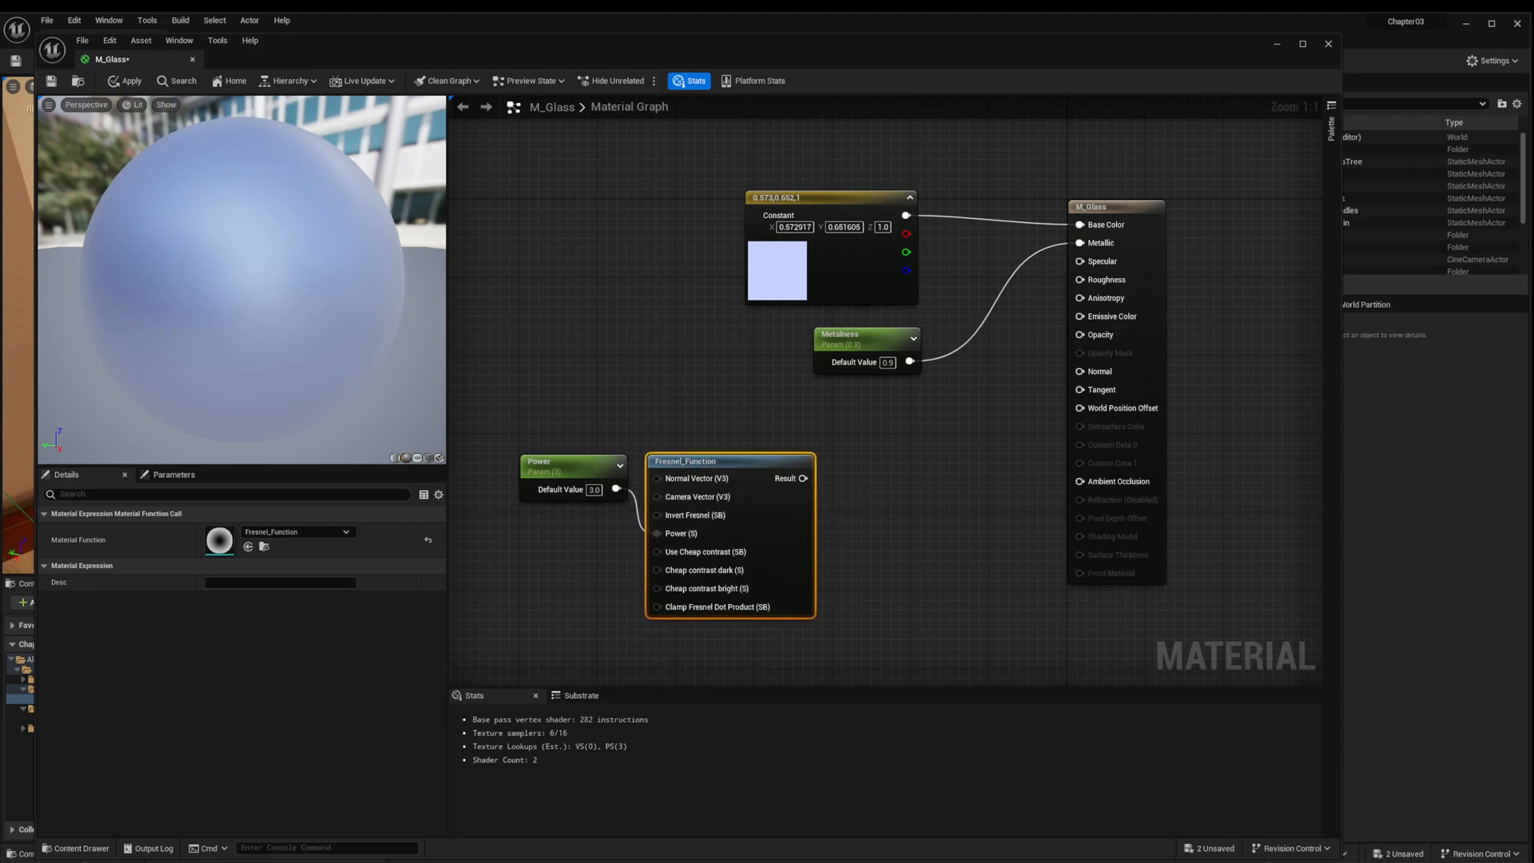
Step: Add a scalar parameter named Frontal Roughness below the Fresnel_Function node and set its default value to 0.05
scroll(1061, 548, down, 1)
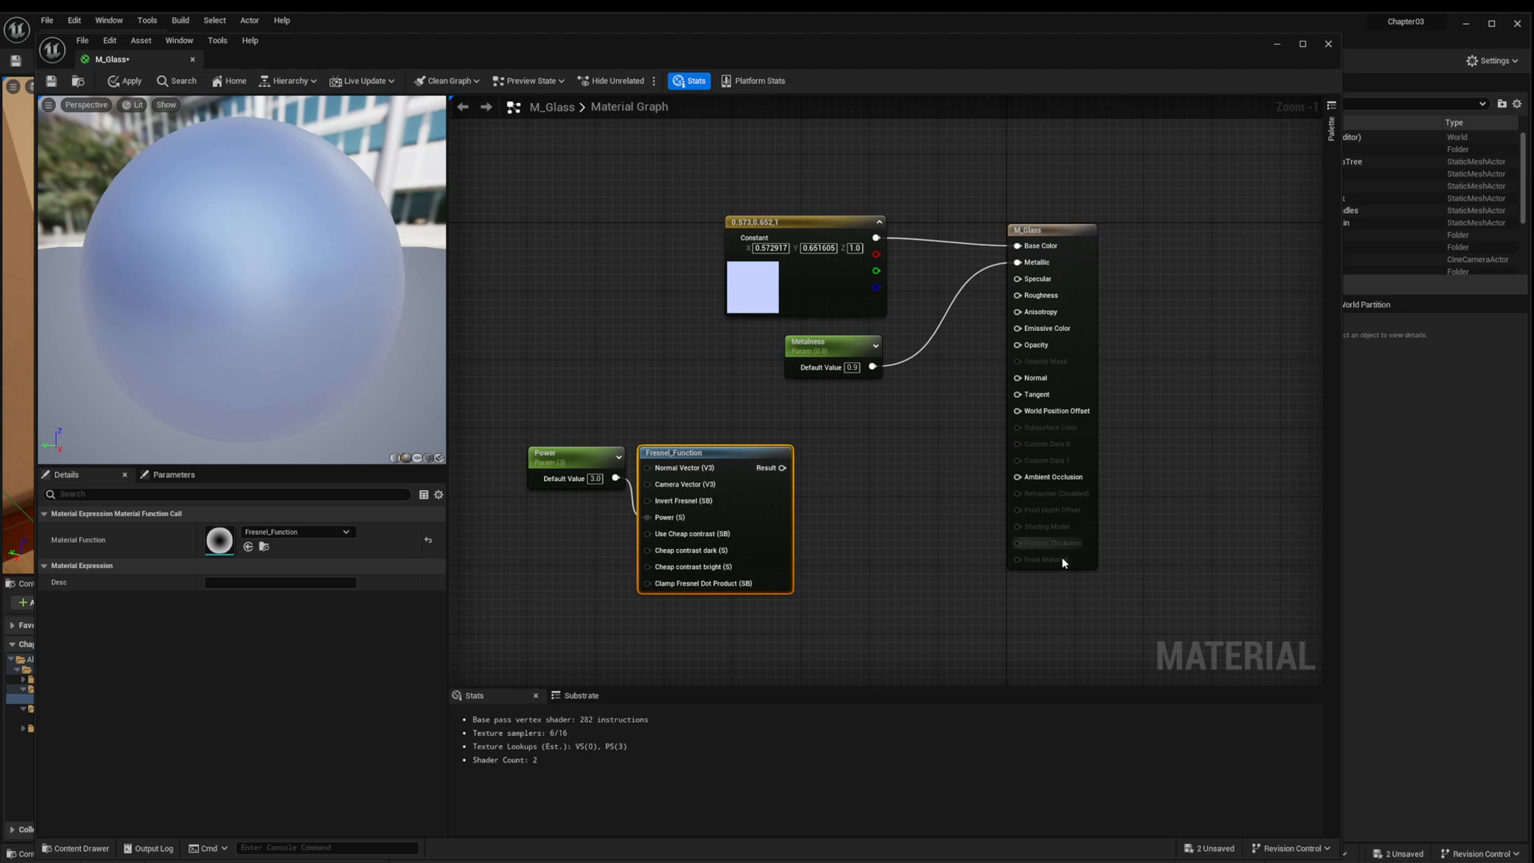
right_drag(853, 572, 1044, 298)
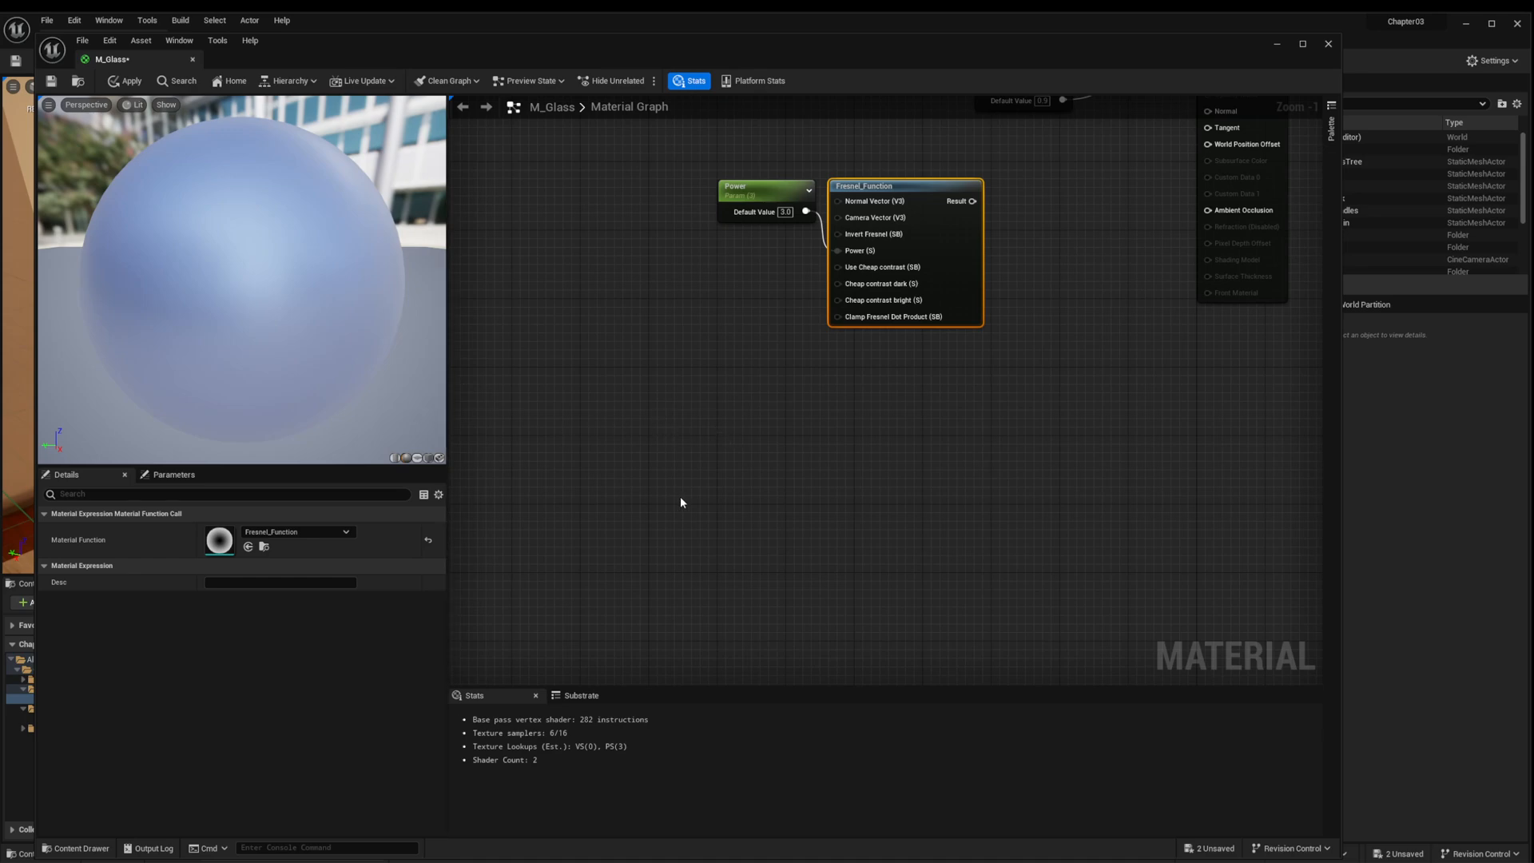
right_click(654, 433)
text(sca)
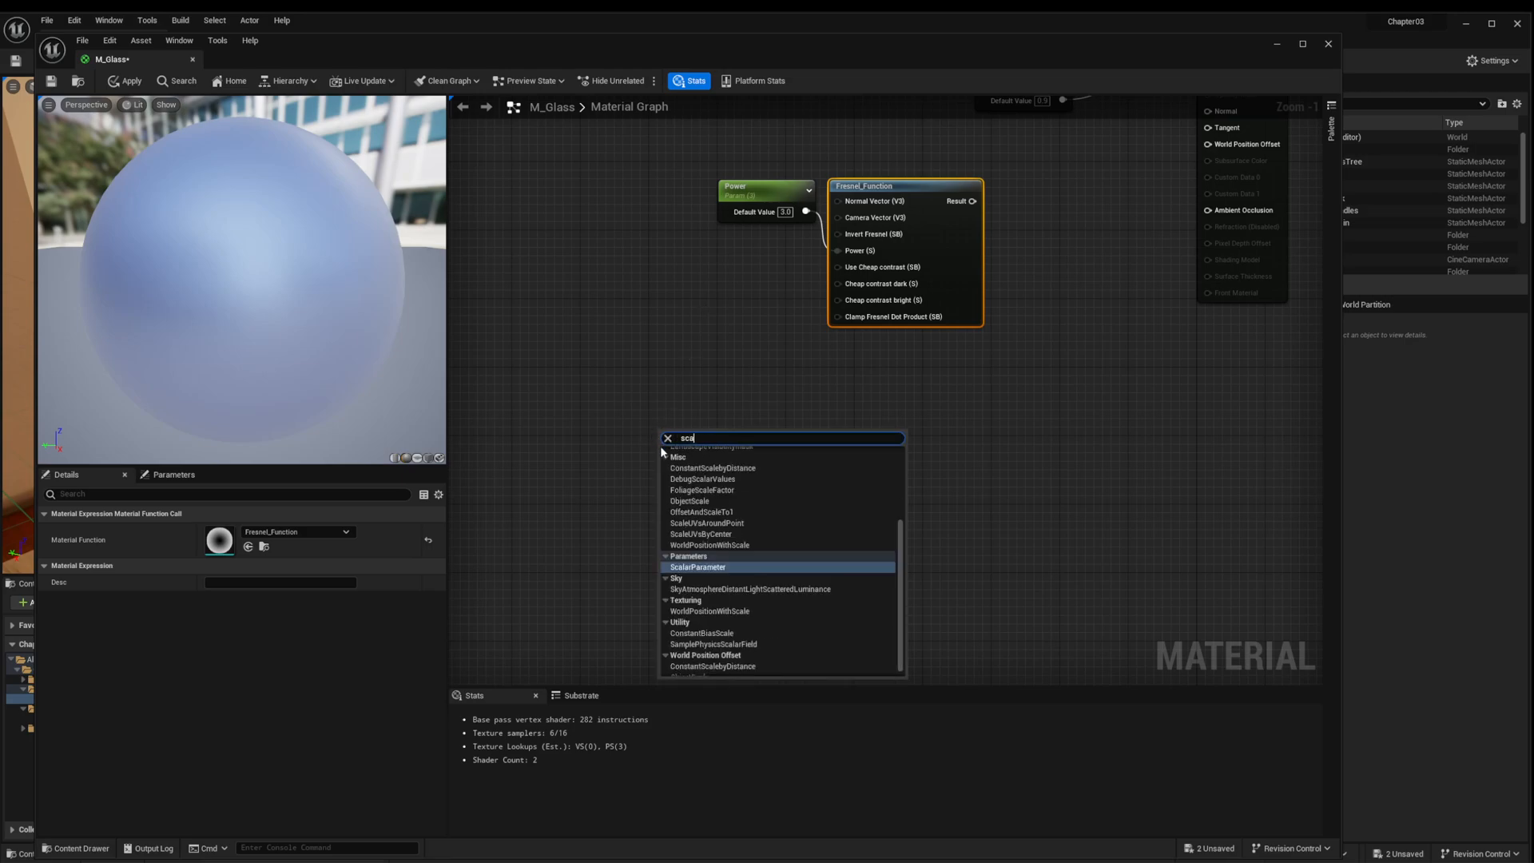
click(692, 565)
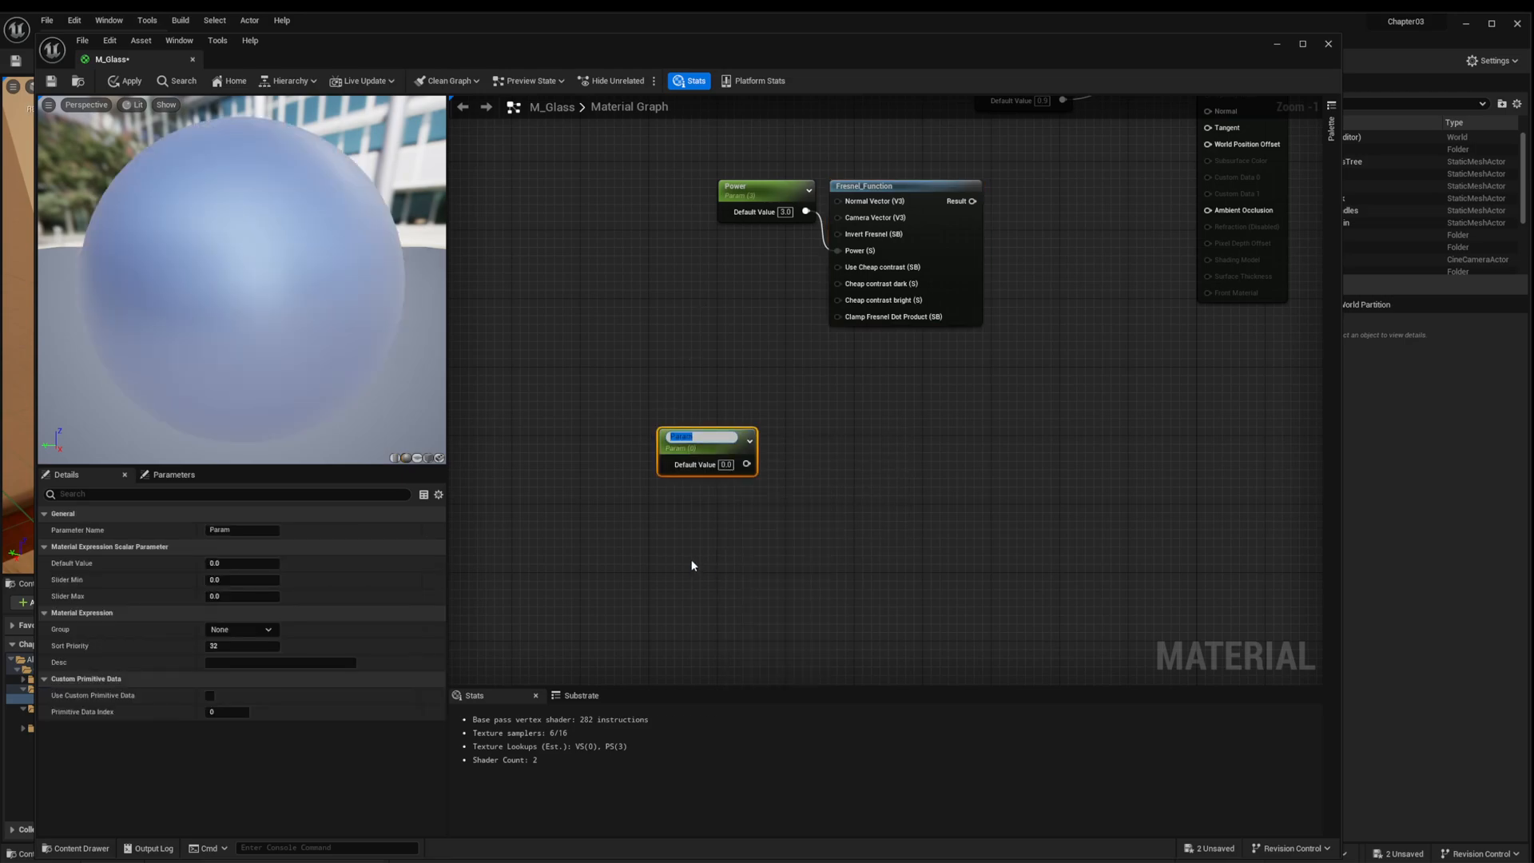
text(Frontal Roughness)
key(Return)
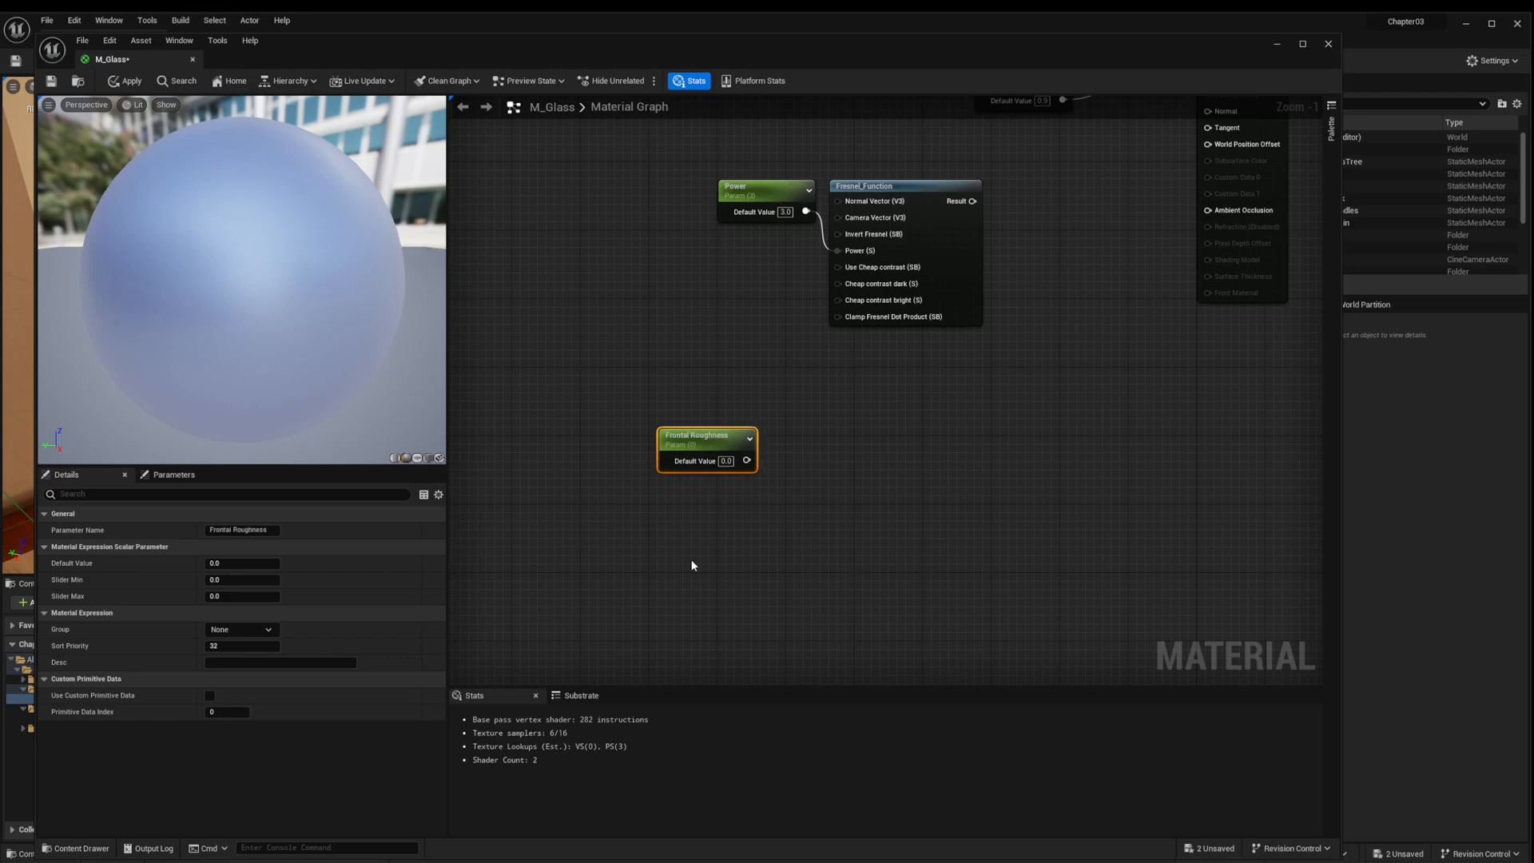
click(726, 461)
text(0.05)
key(Return)
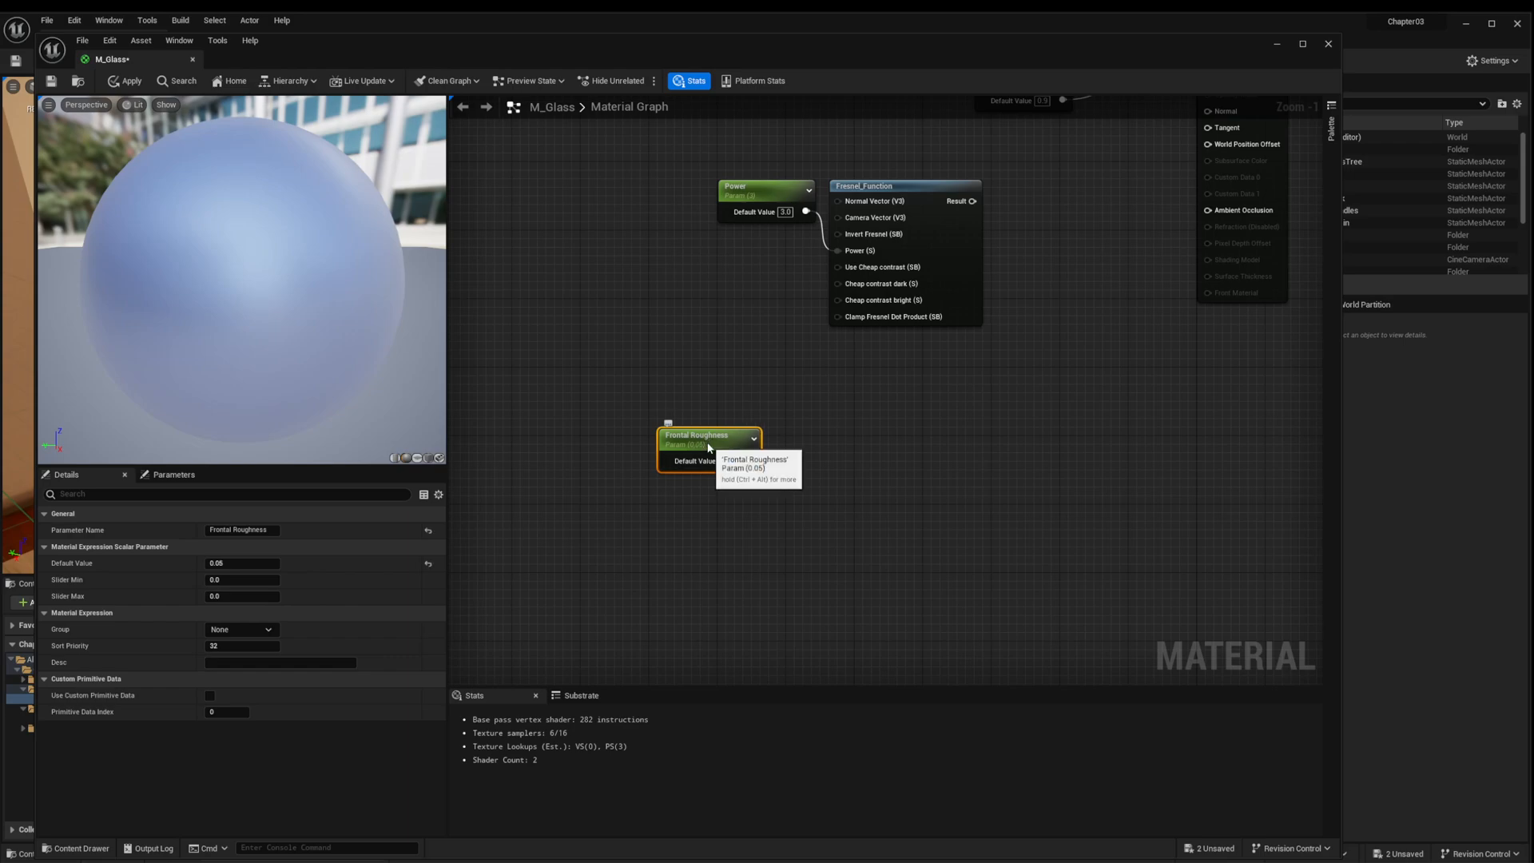
Step: Duplicate the Frontal Roughness parameter, place the copy directly below the original and expand the copy's preview
drag(708, 441, 681, 424)
key(ctrl+w)
drag(745, 502, 676, 495)
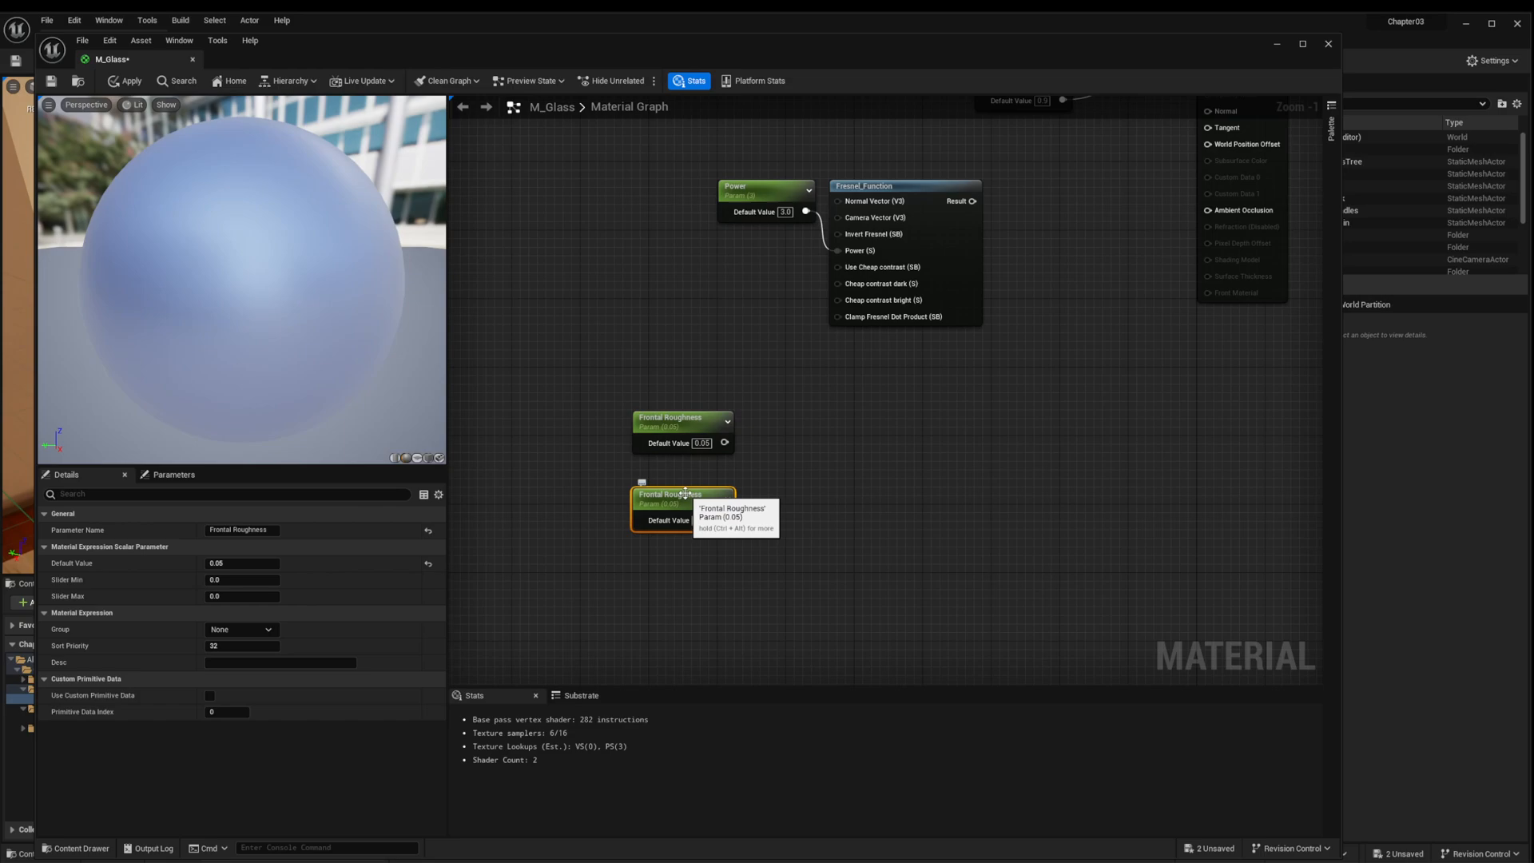
right_click(685, 496)
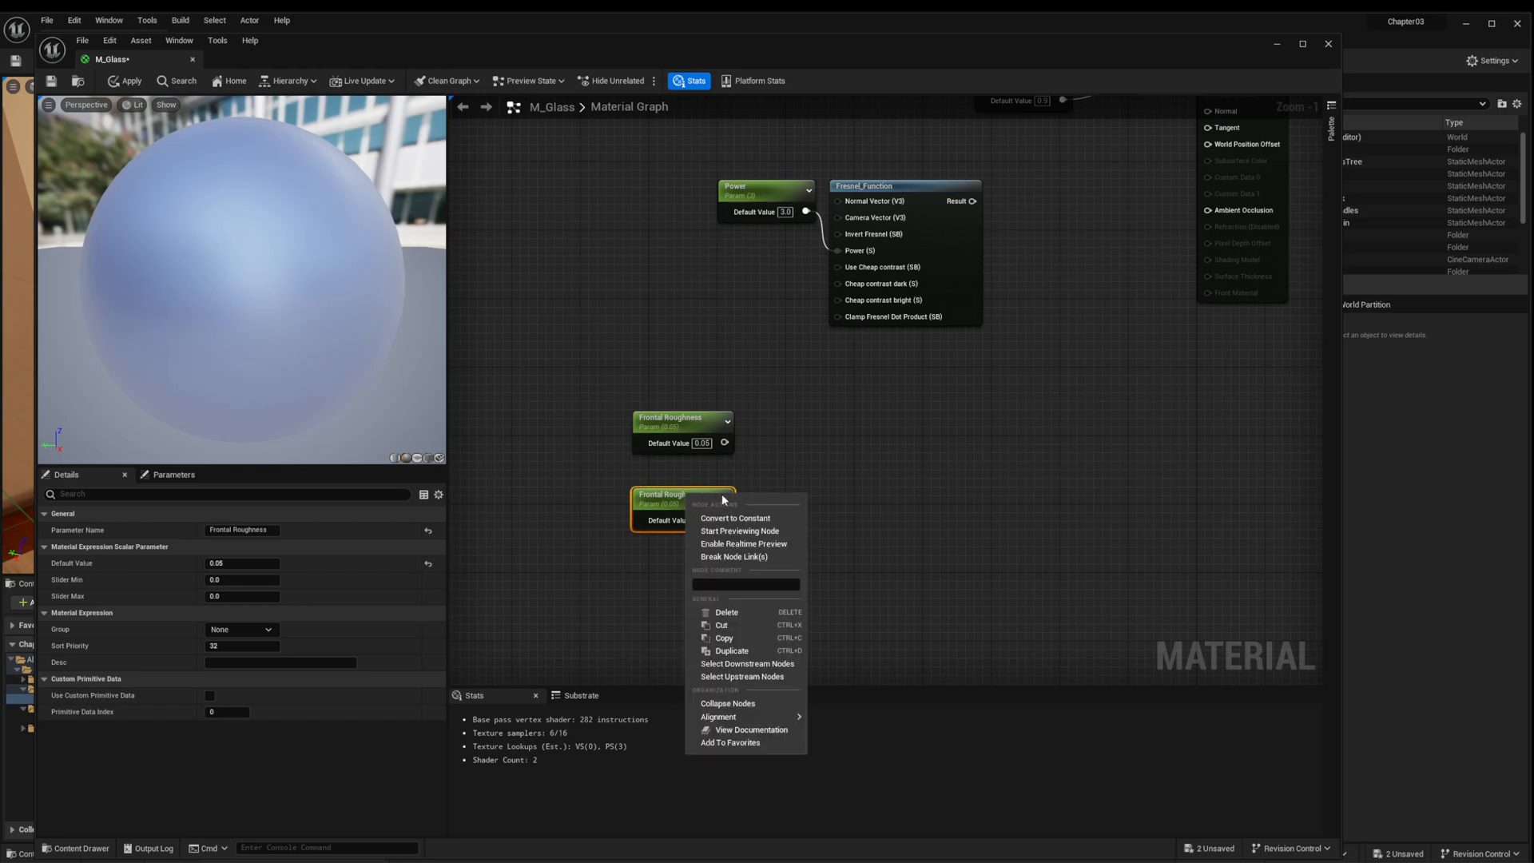
click(722, 489)
click(727, 499)
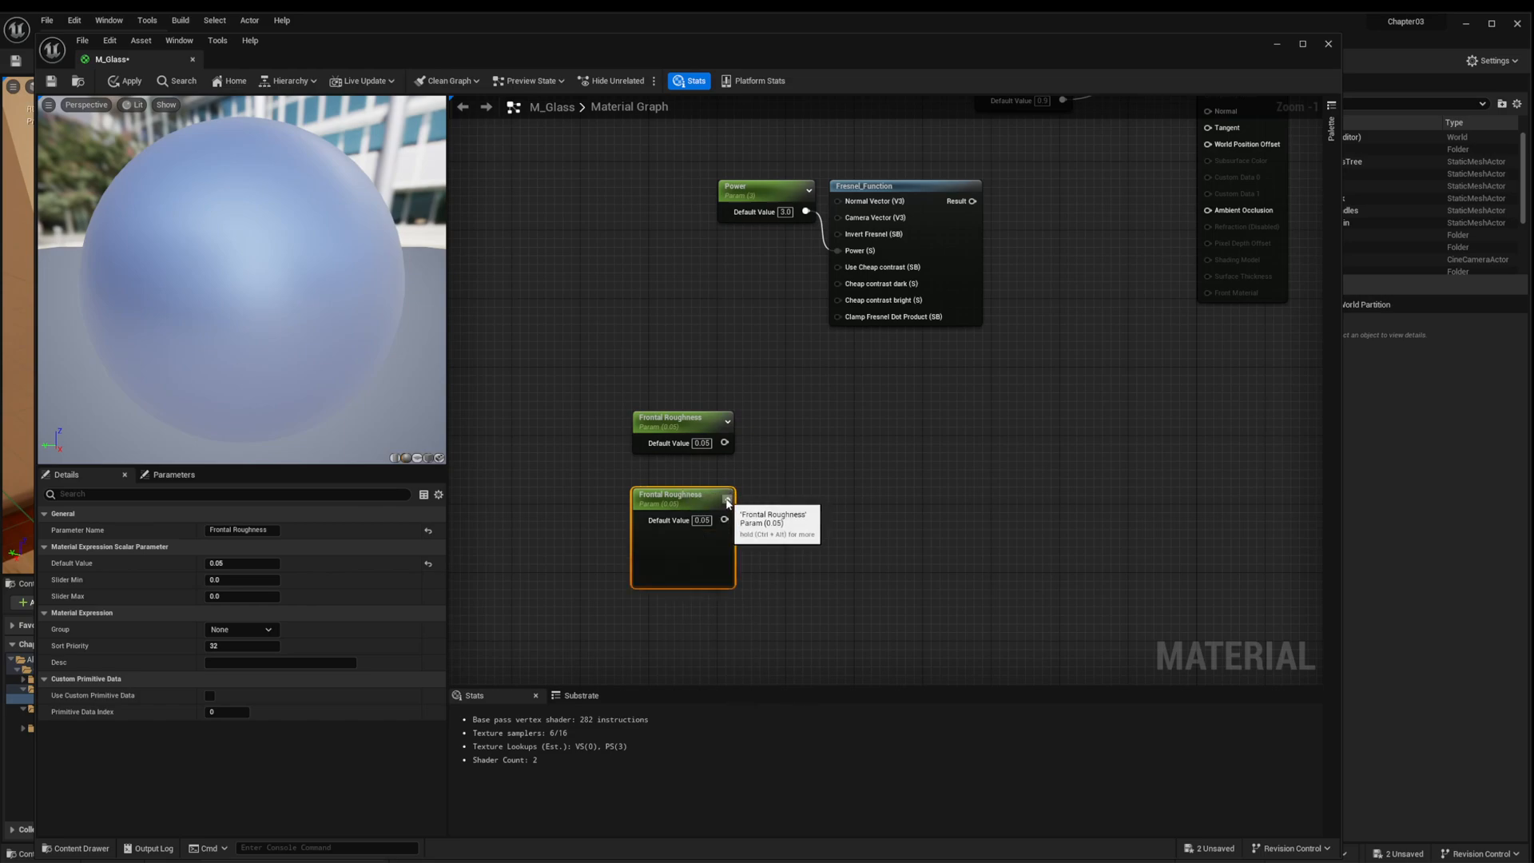
Step: Rename the duplicated Frontal Roughness parameter as Side Roughness, set its default value to 1, and collapse its preview
right_click(686, 495)
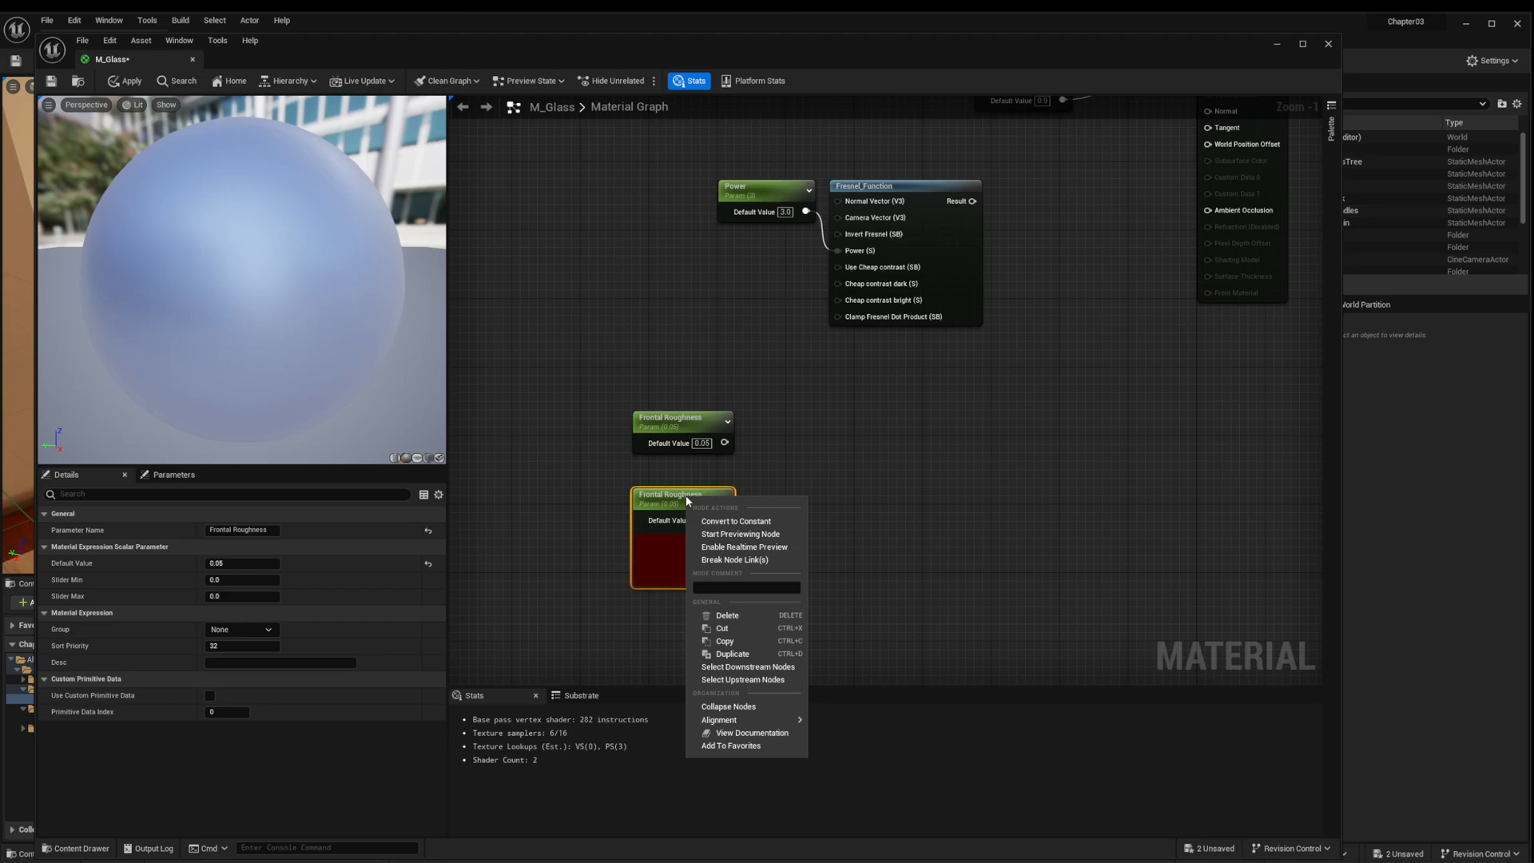
click(667, 495)
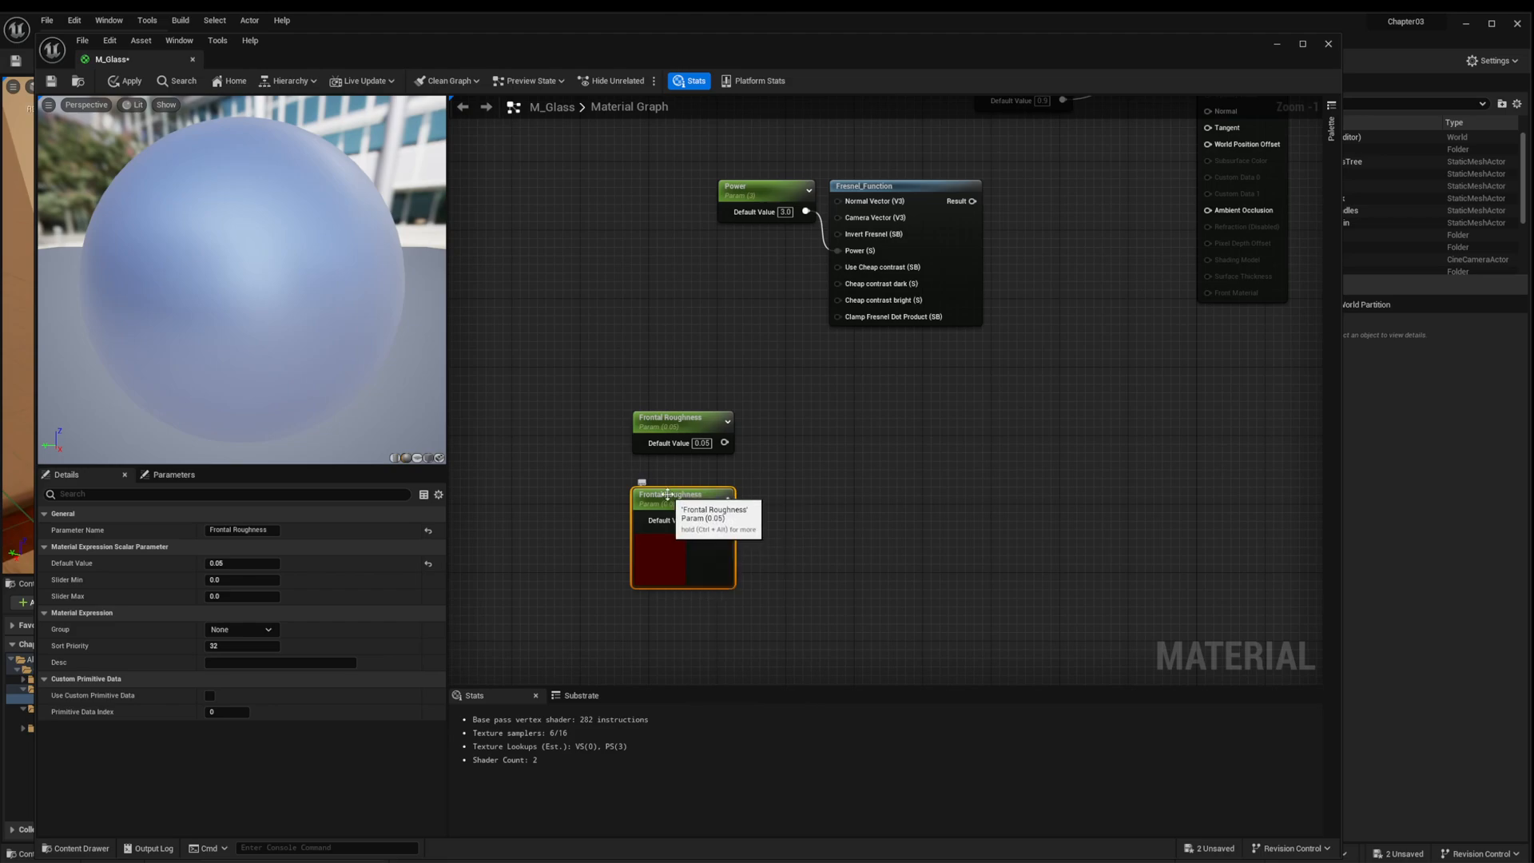
click(241, 530)
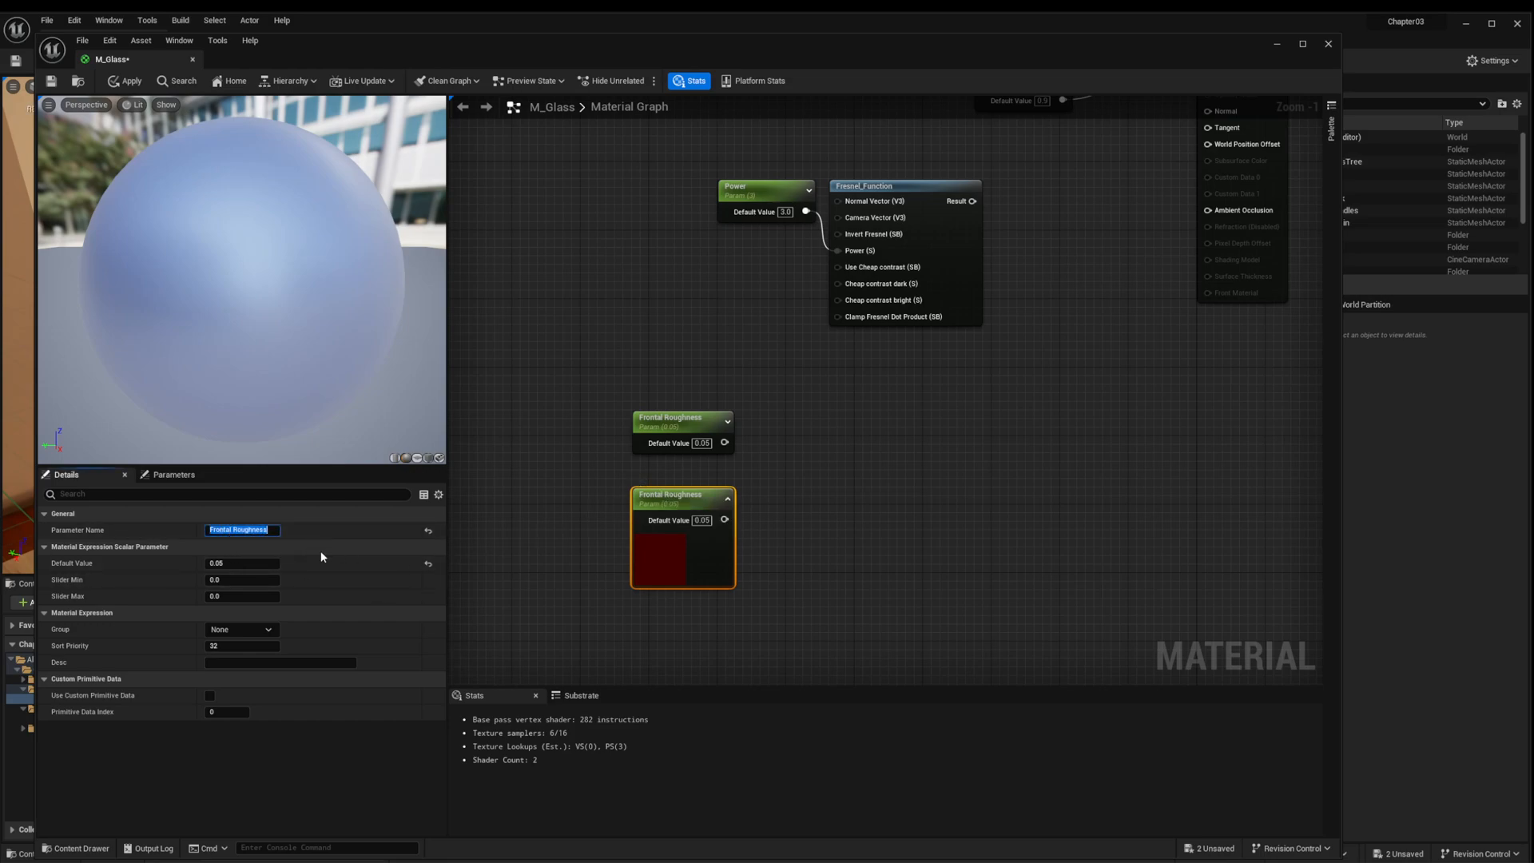
text(Side Roughness)
key(Return)
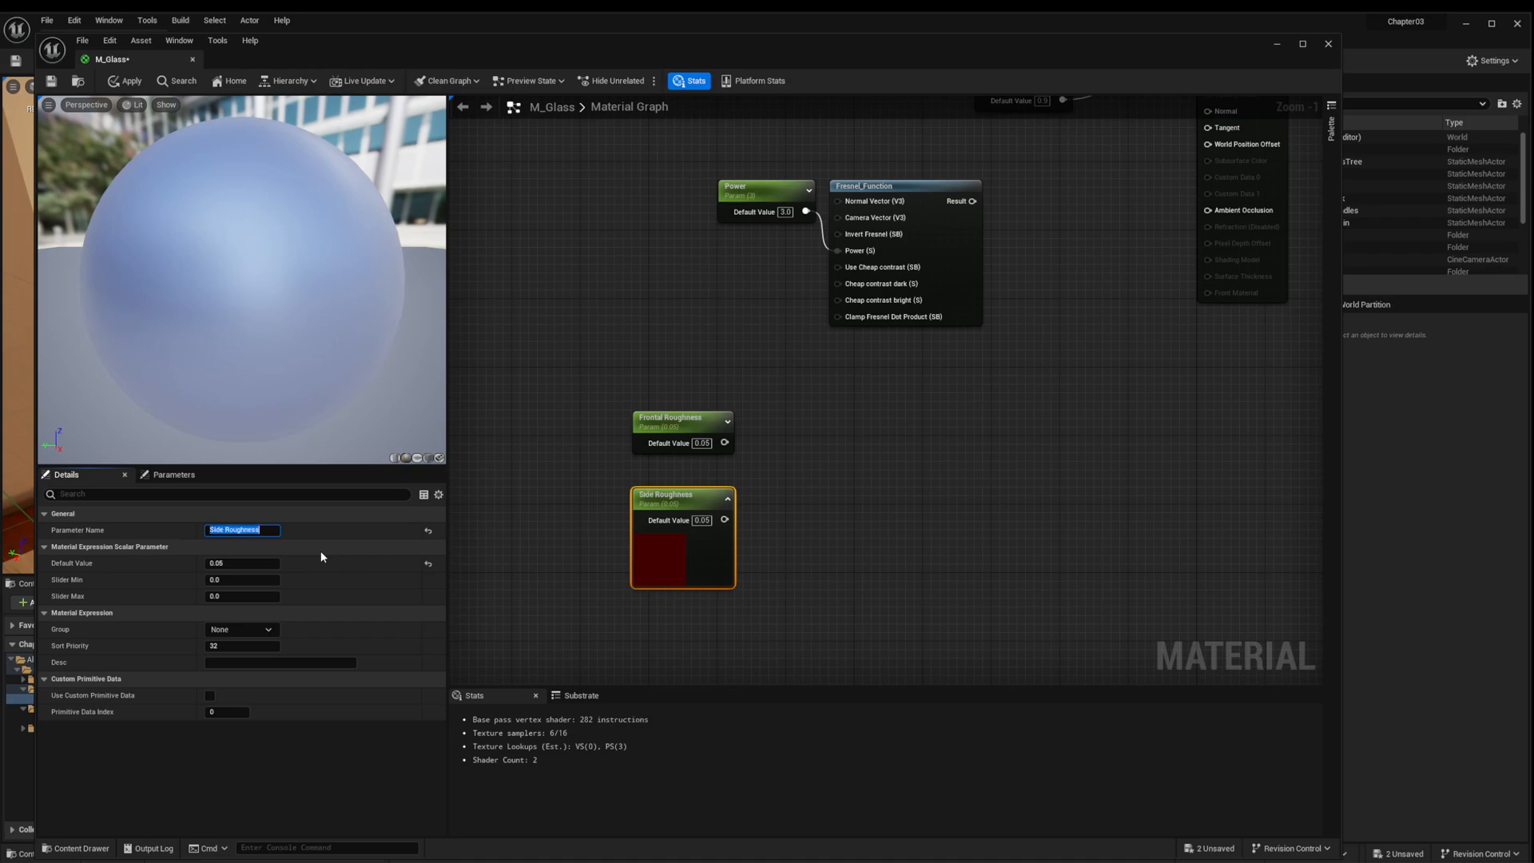
click(231, 563)
text(1)
key(Return)
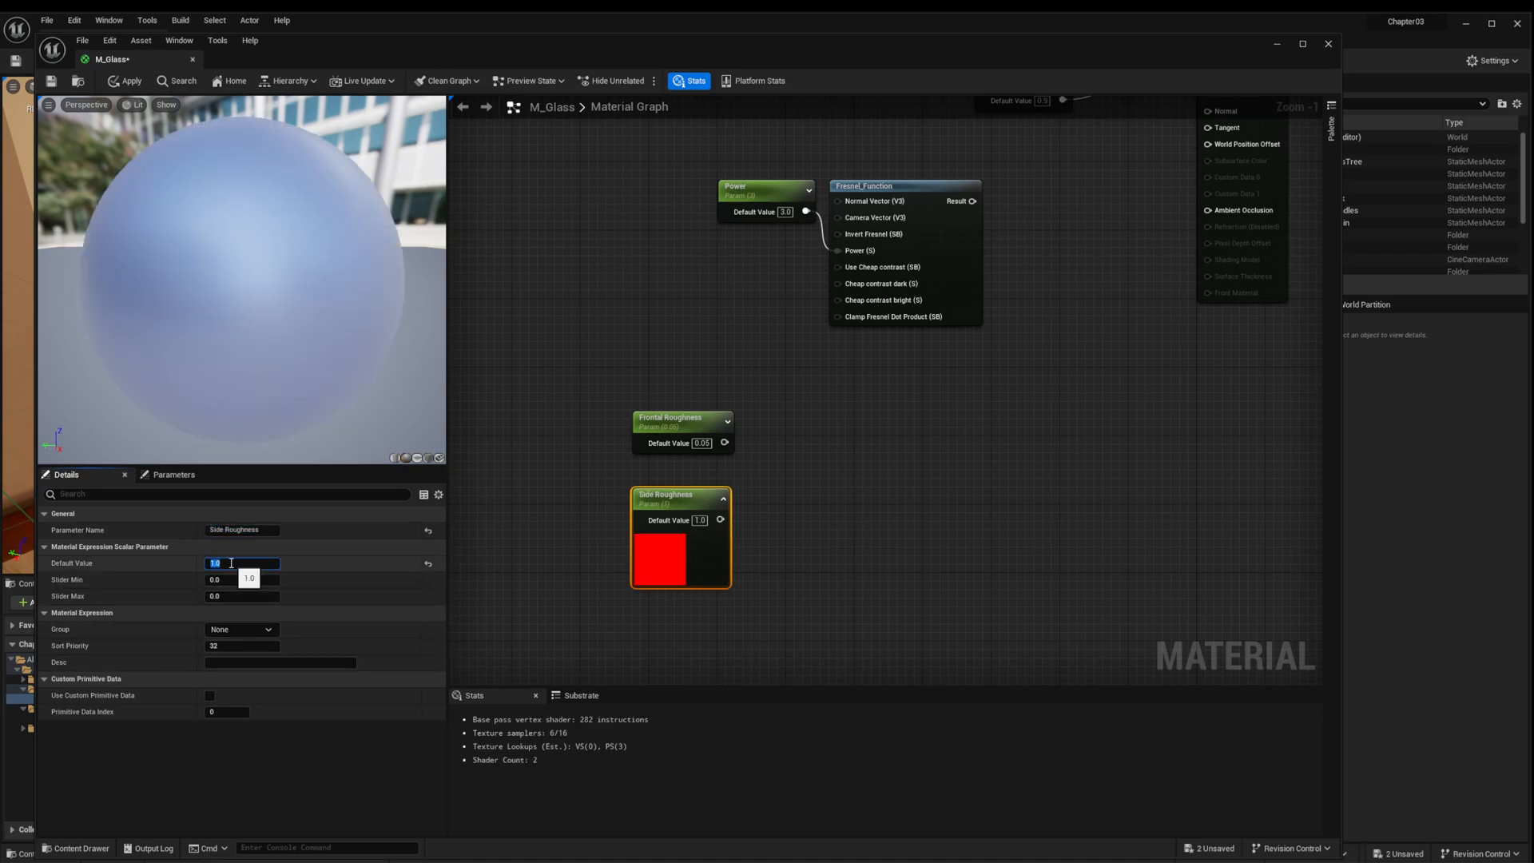
click(724, 499)
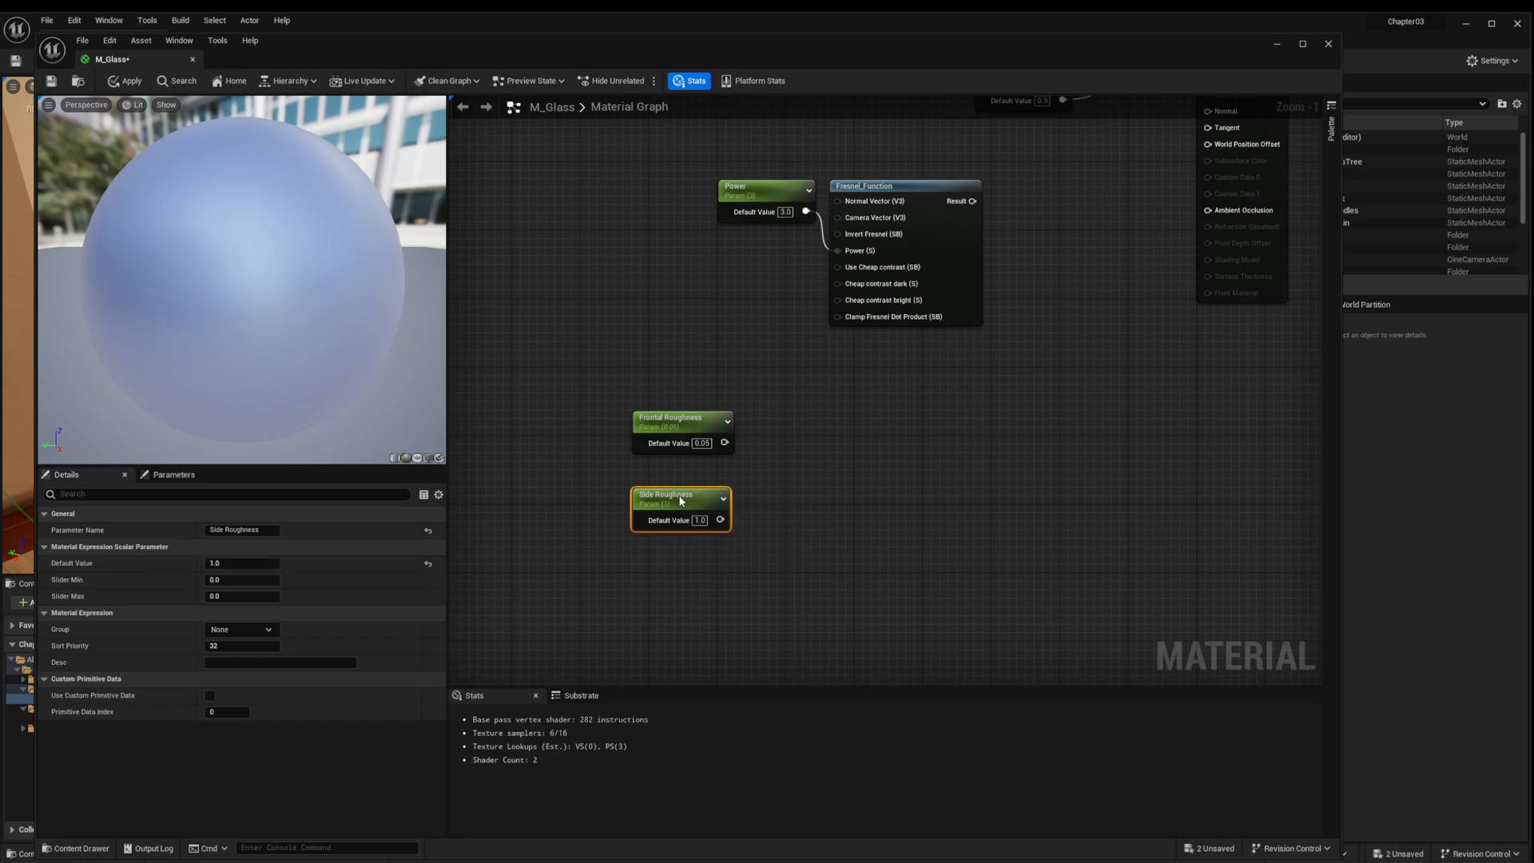
drag(681, 502, 682, 493)
Step: Add a Lerp node beside the roughness parameters, connecting Frontal Roughness to its A input and Side Roughness to its B input
right_click(789, 482)
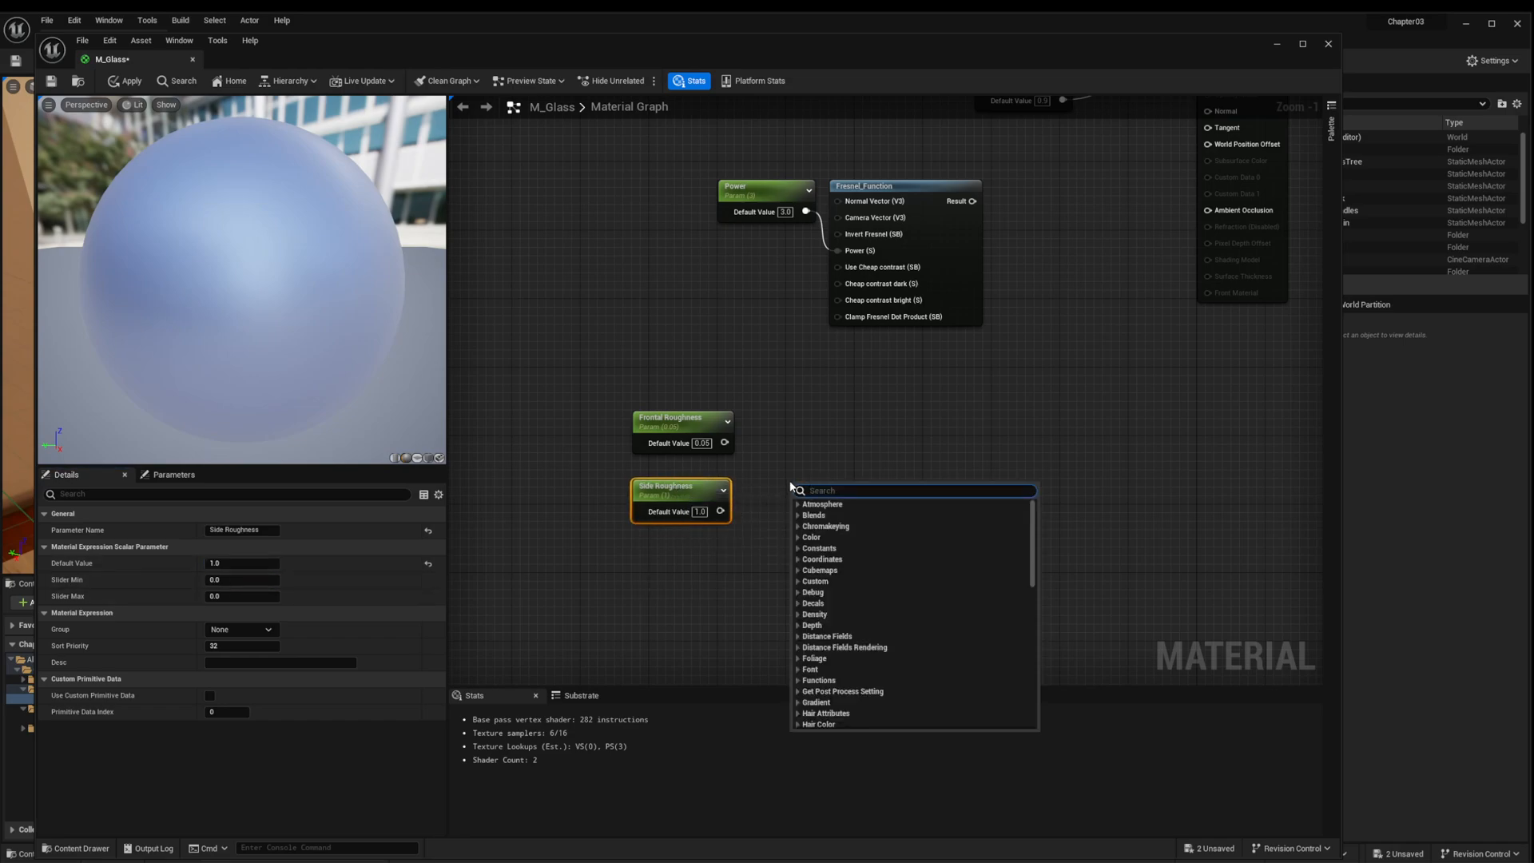
click(820, 482)
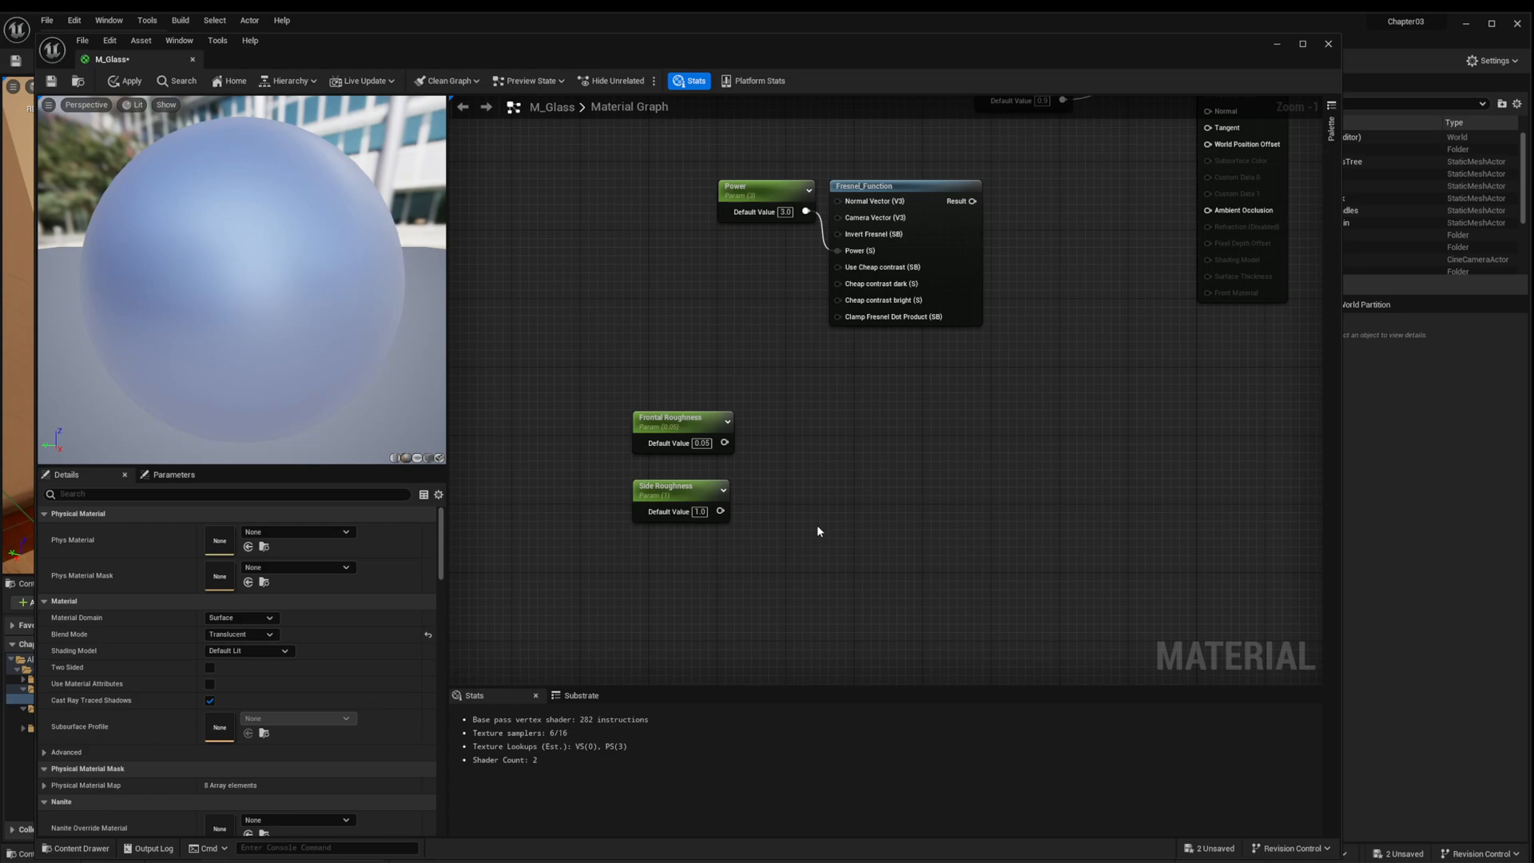
key(l)
click(813, 461)
drag(830, 463, 813, 432)
drag(721, 442, 803, 452)
drag(723, 509, 805, 462)
Step: Shift the two roughness parameters and their Lerp node aside together, then duplicate the group and place the copy beside the original
drag(573, 389, 919, 568)
drag(823, 464, 720, 430)
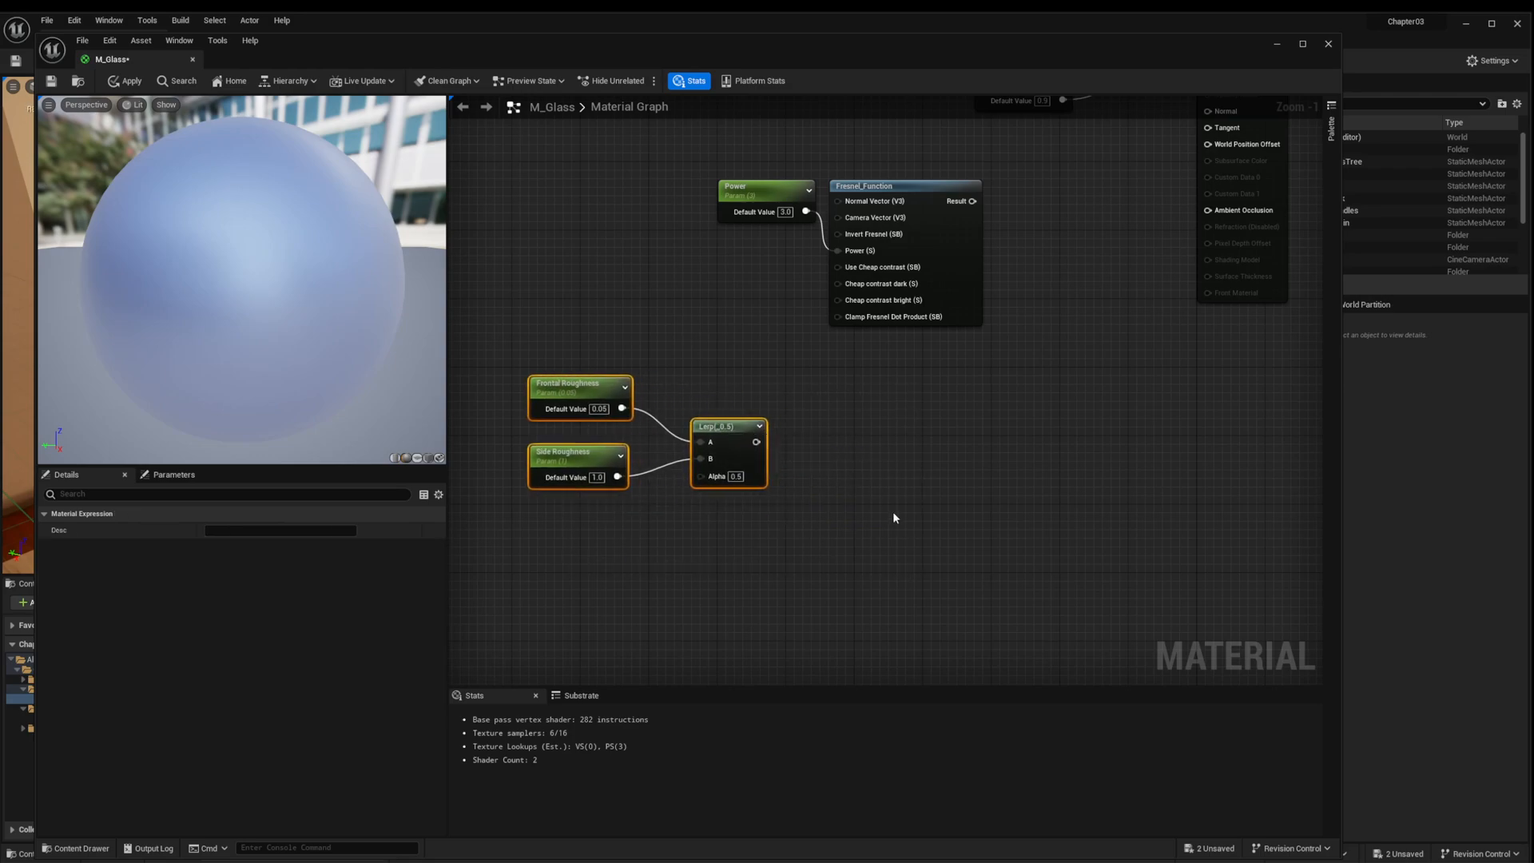
key(ctrl+w)
drag(922, 465, 846, 391)
Step: Rename the Frontal Roughness parameter in the duplicated group as Frontal Opacity and set its default value to 0.2
click(846, 391)
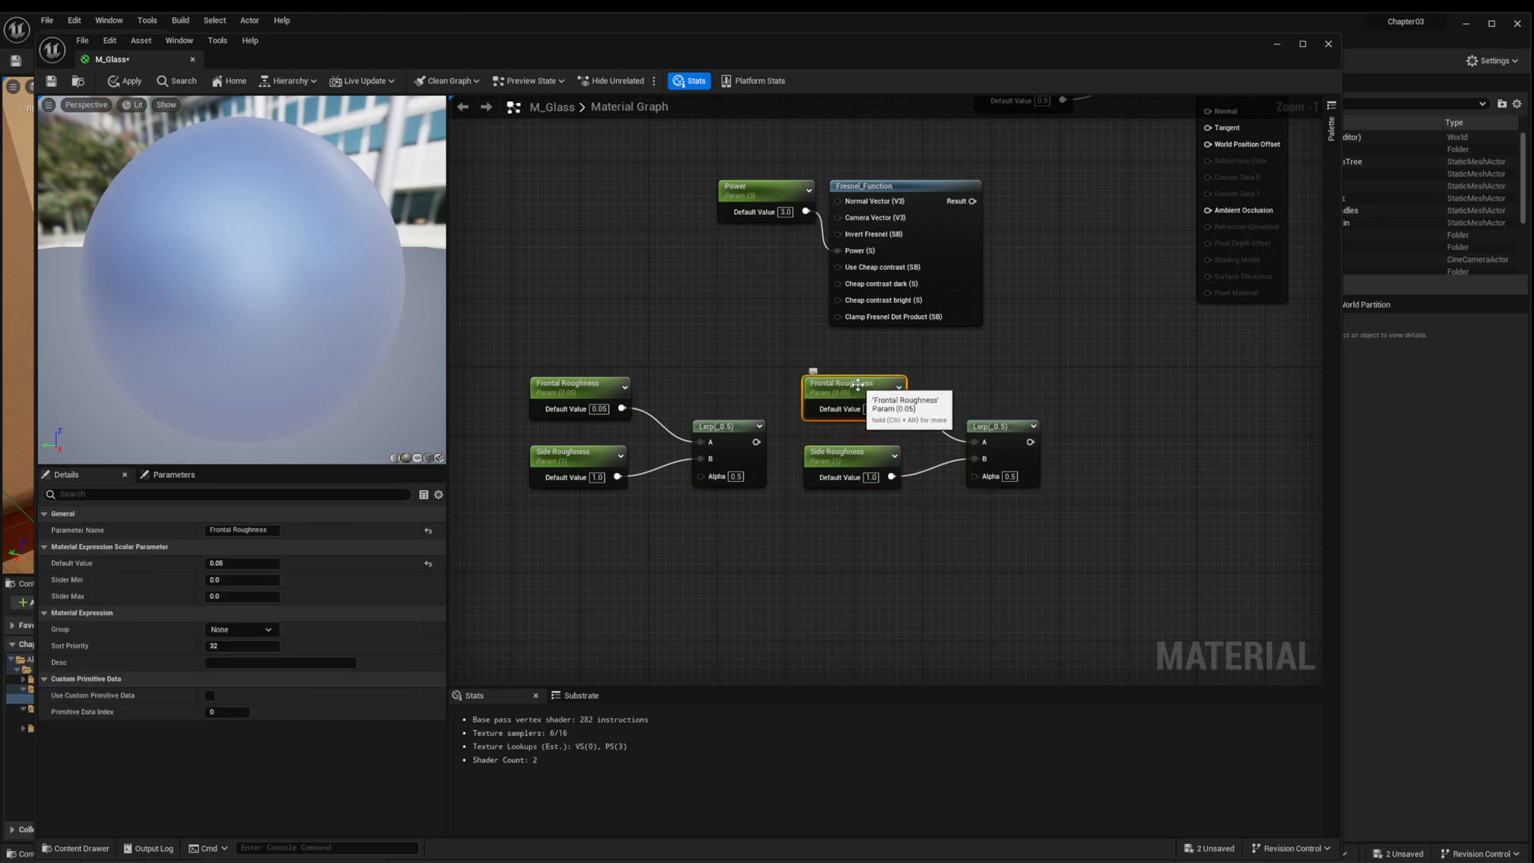
click(277, 530)
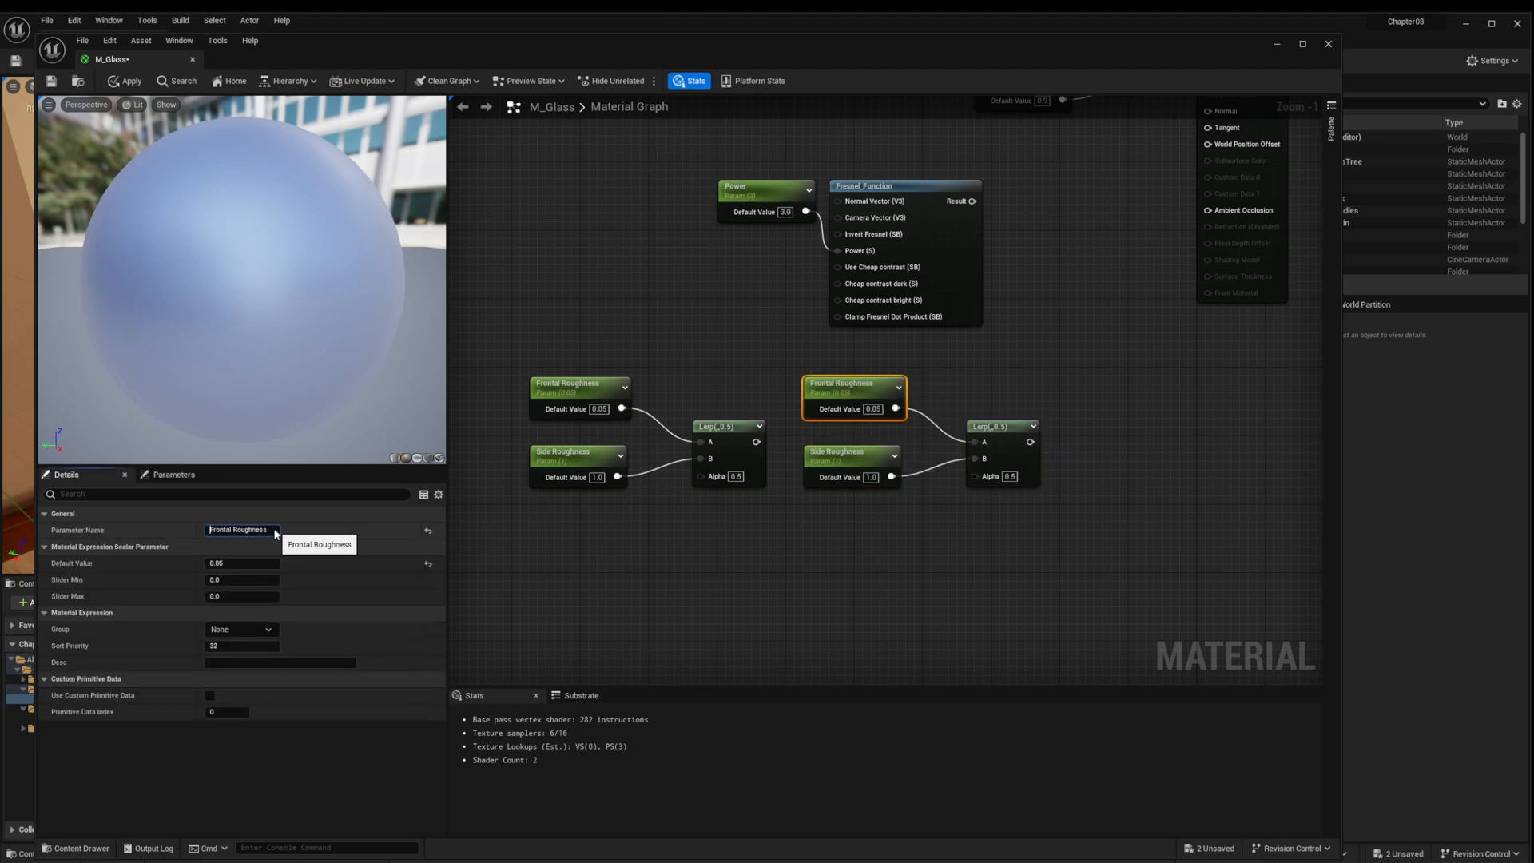
double_click(249, 530)
text(Opacity)
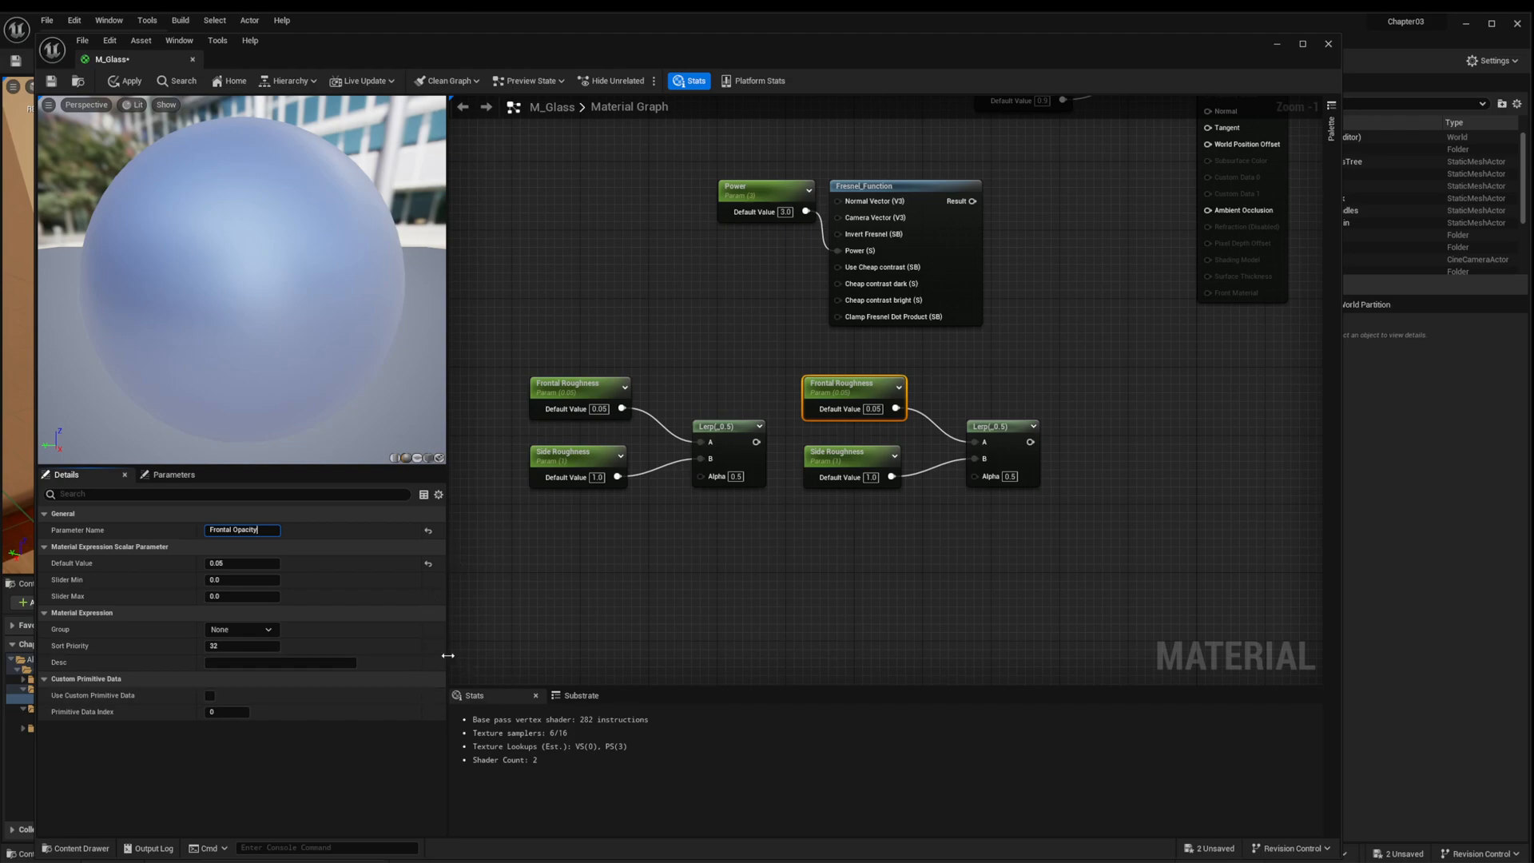
click(239, 564)
text(2)
key(Return)
Step: Rename the Side Roughness parameter in the duplicated group as Side Opacity and set its default value to 0.2
click(849, 454)
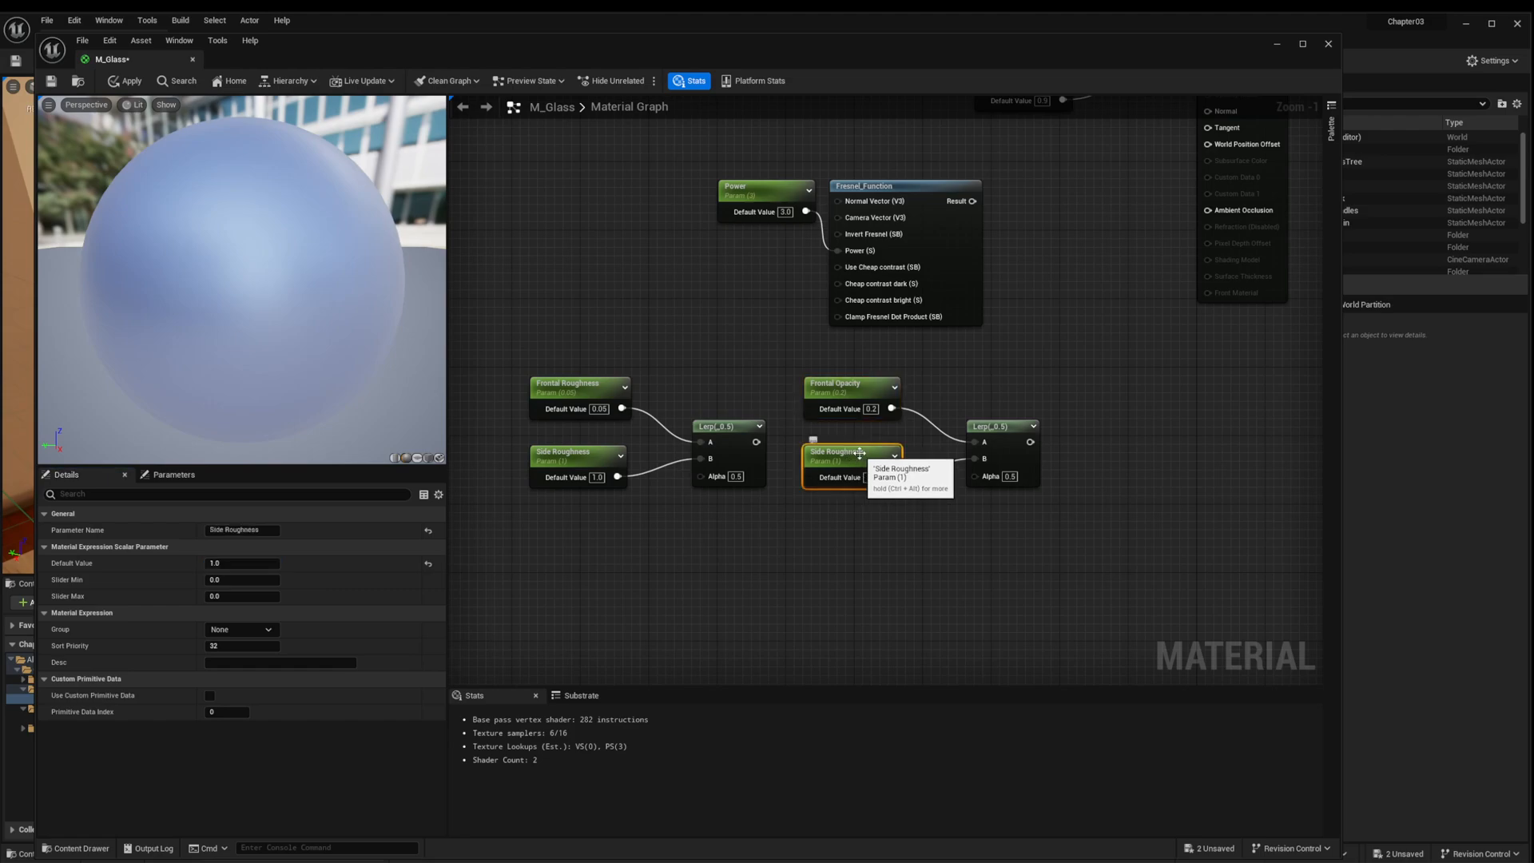
click(230, 527)
text(Side Opacity)
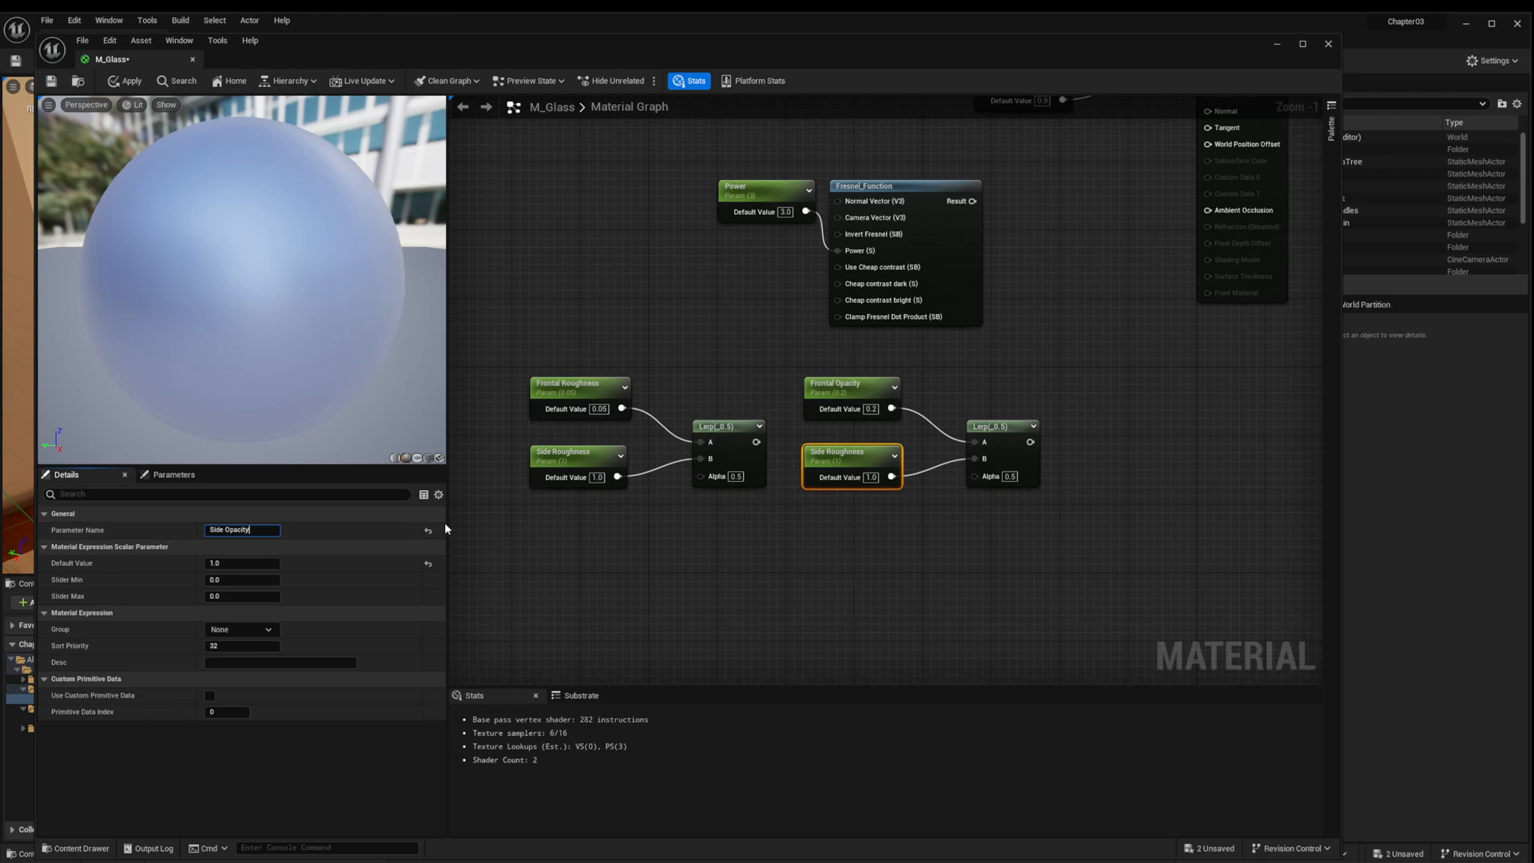
click(225, 564)
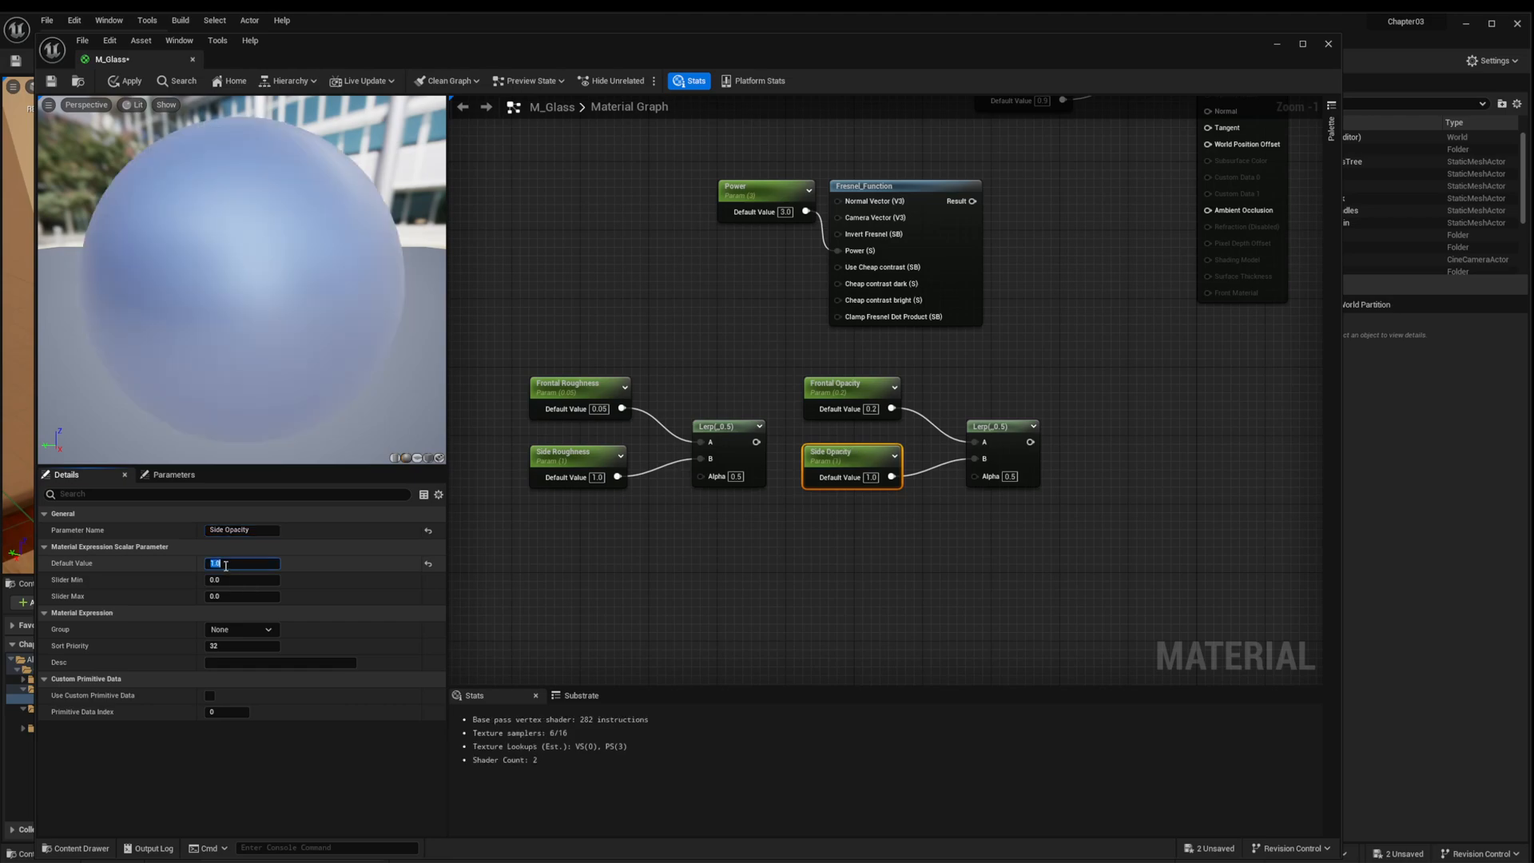
text(0.2)
key(Return)
Step: Set the Frontal Opacity parameter's default value to 0.05
click(846, 390)
click(241, 563)
text(.)
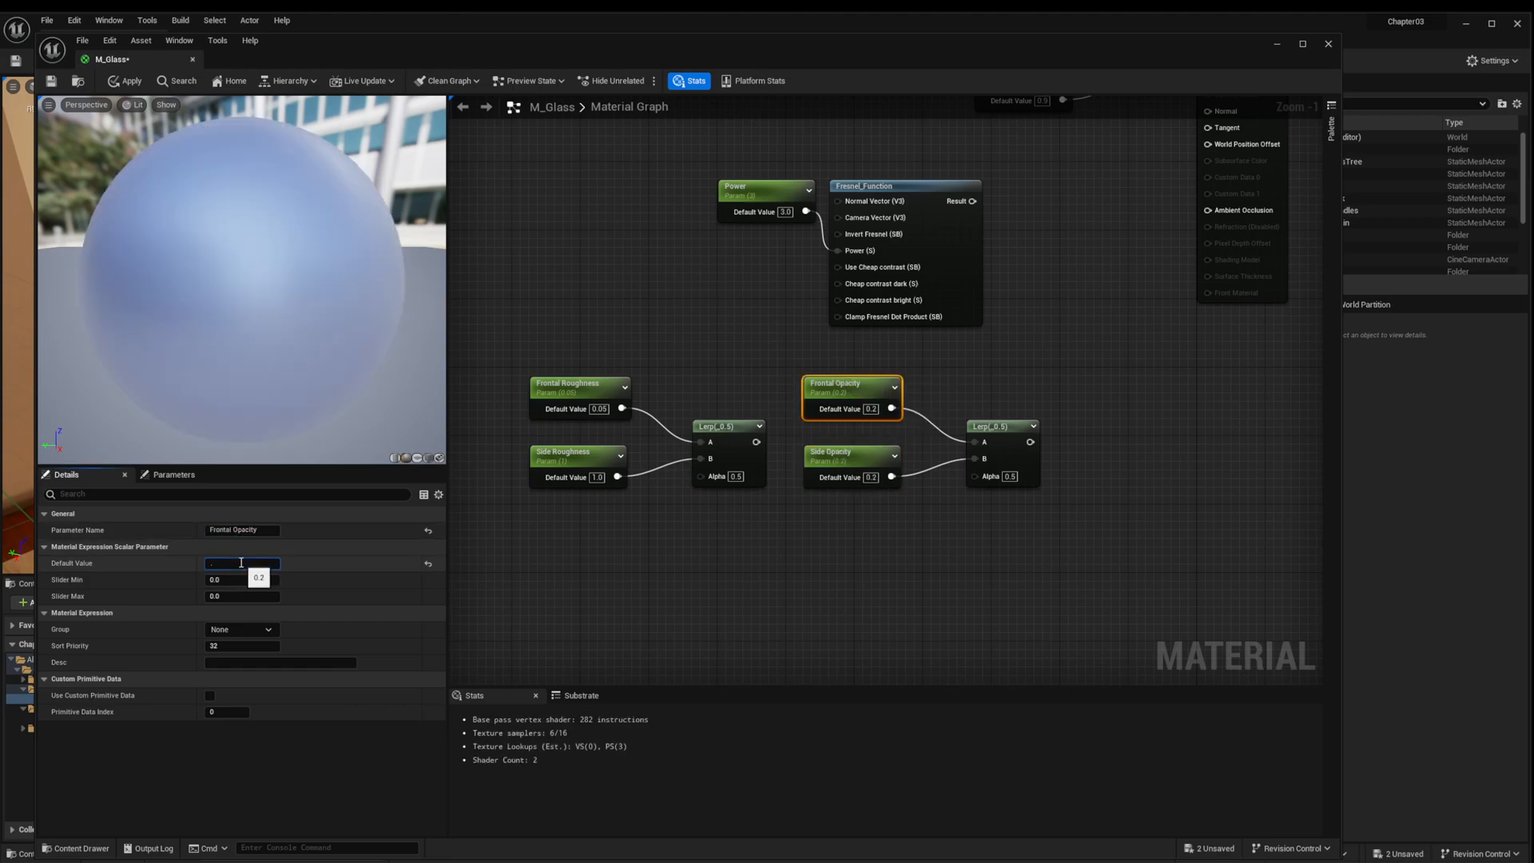
text(05)
key(Return)
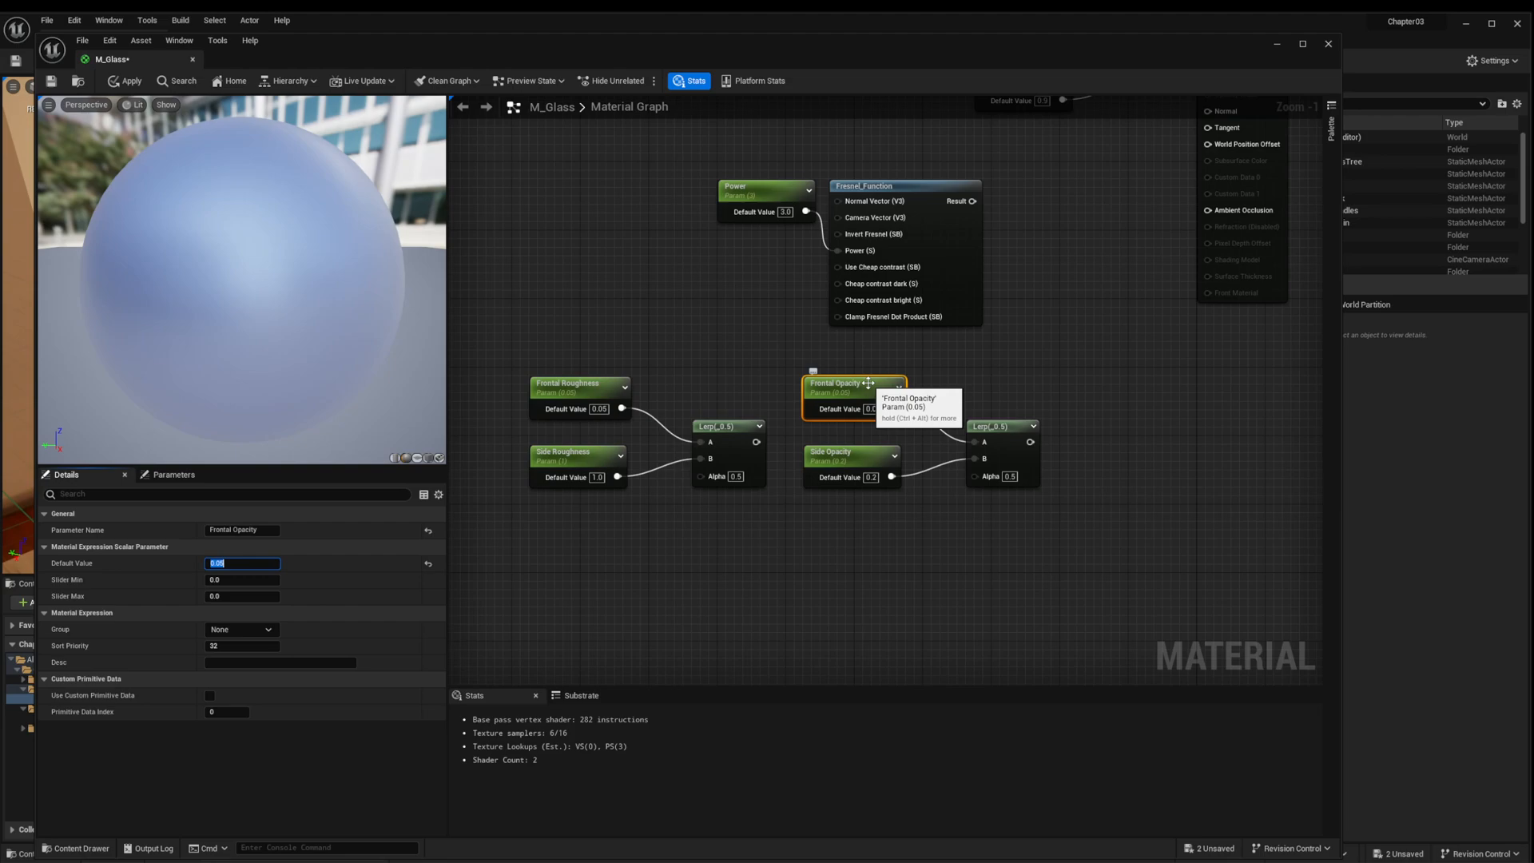
Step: Duplicate the two opacity parameters with their Lerp node and place the copied group beside the opacity group
drag(795, 361, 1089, 551)
drag(851, 379, 859, 379)
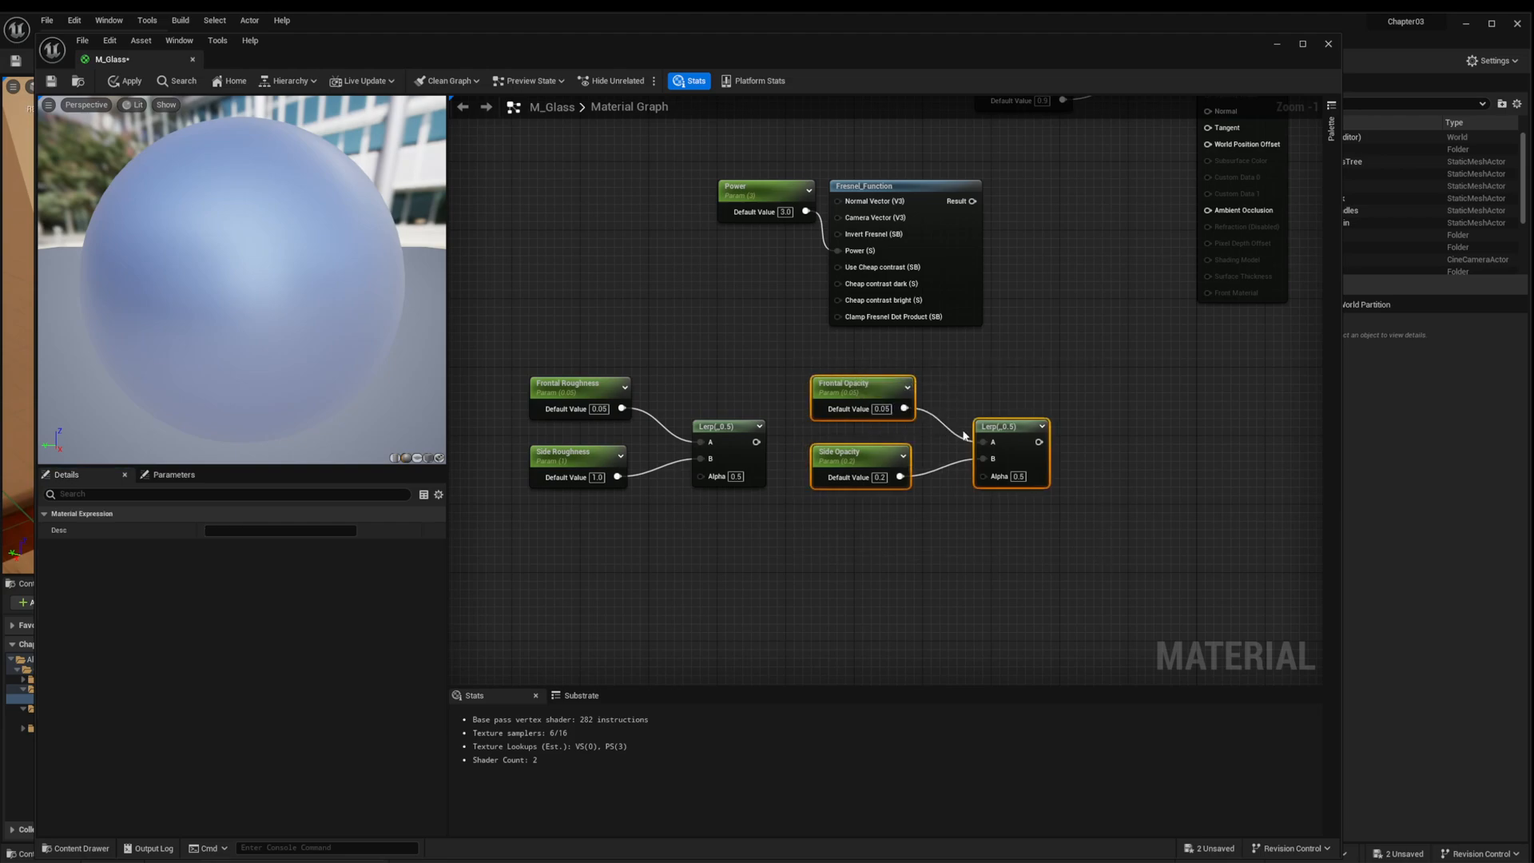
key(ctrl+d)
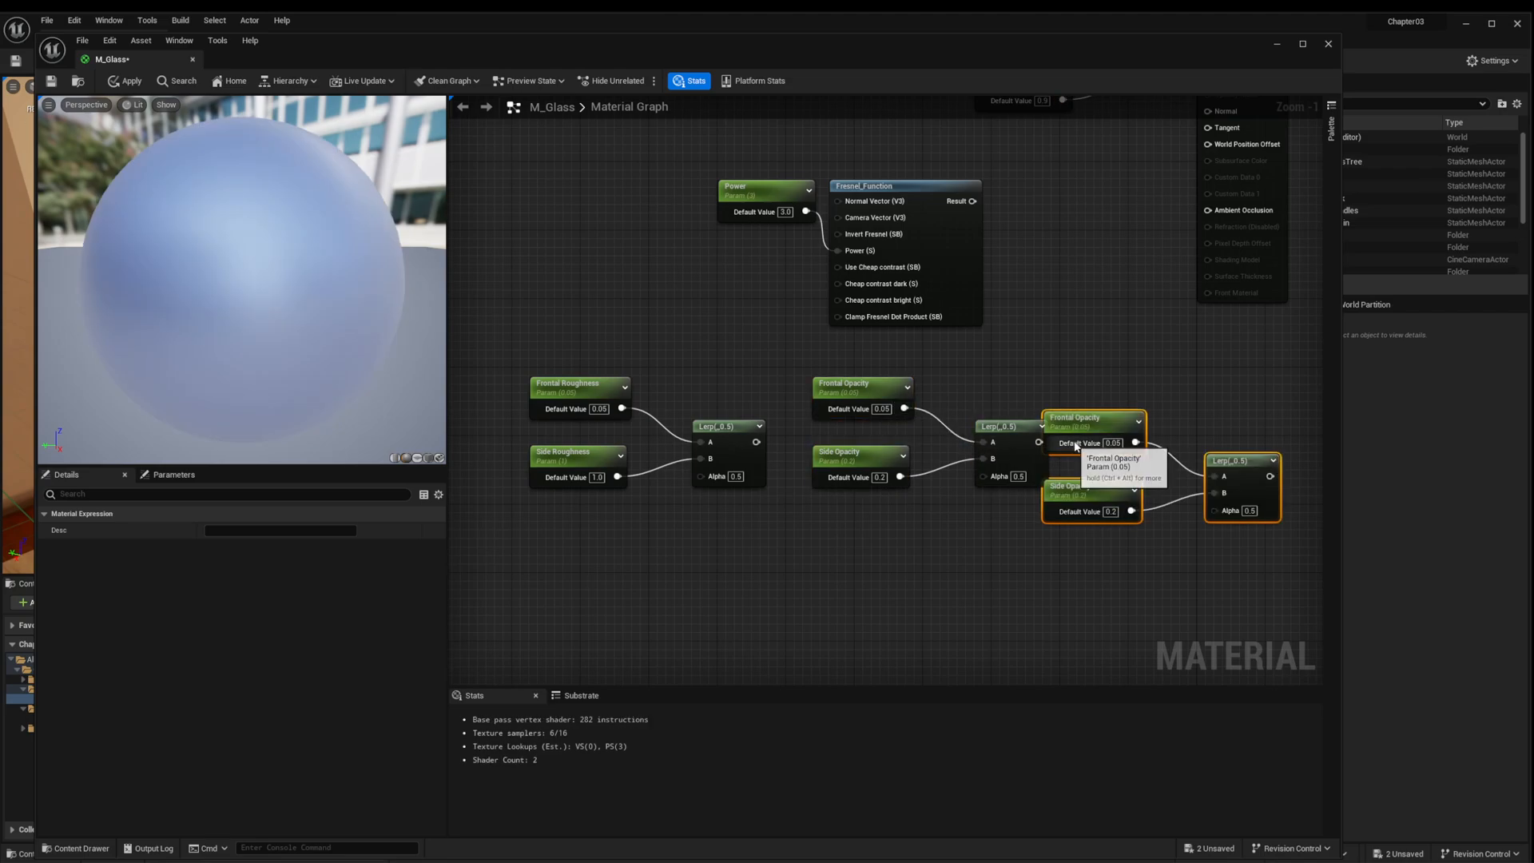
drag(1084, 426, 1118, 383)
Step: Rename the Frontal Opacity parameter in the newest group as Frontal Refraction and set its default value to 1.2
click(1117, 383)
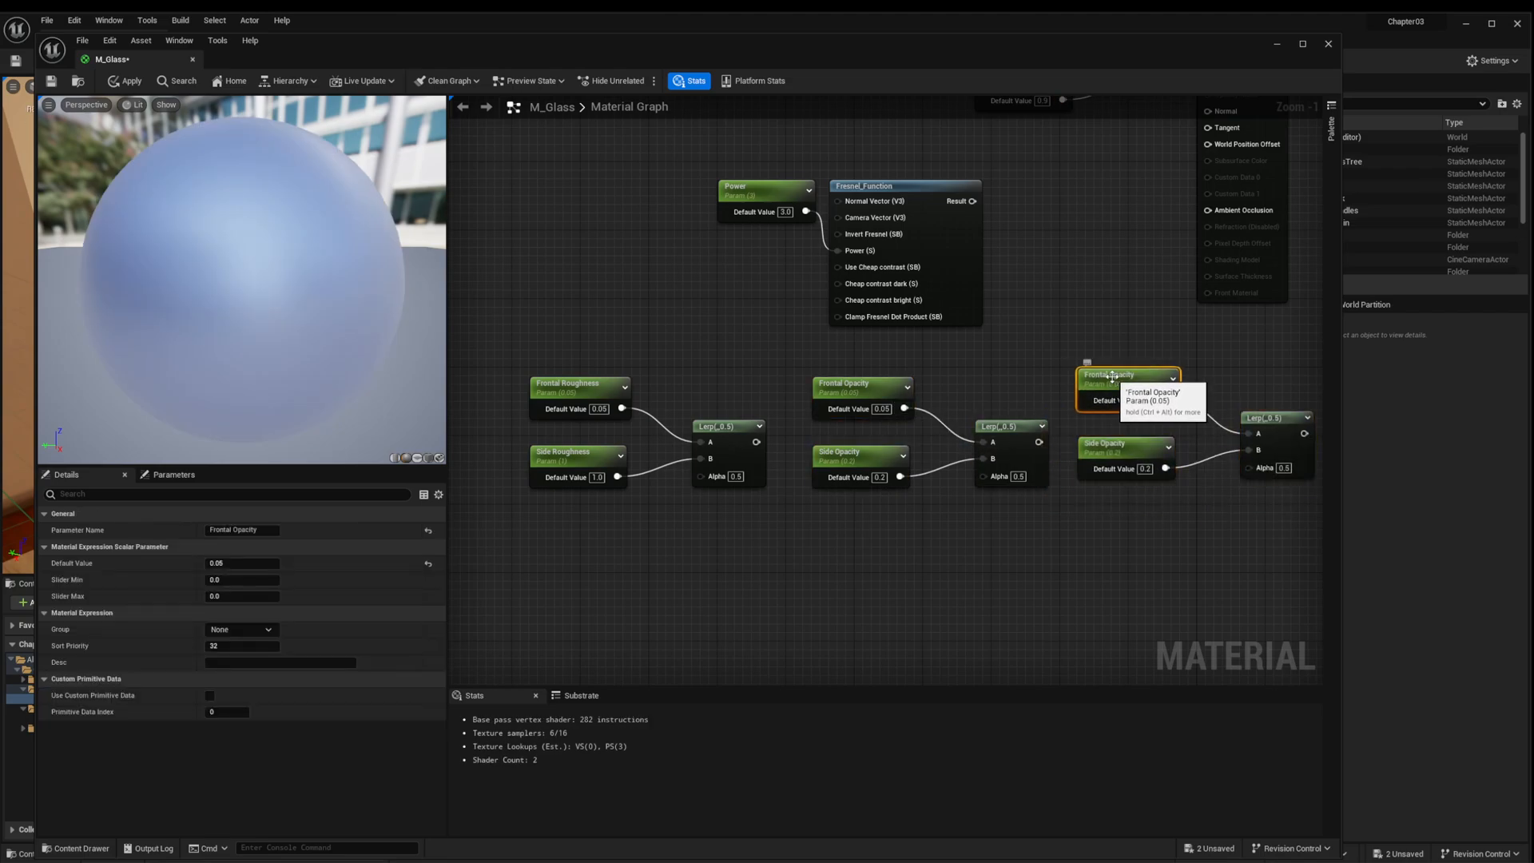
double_click(268, 527)
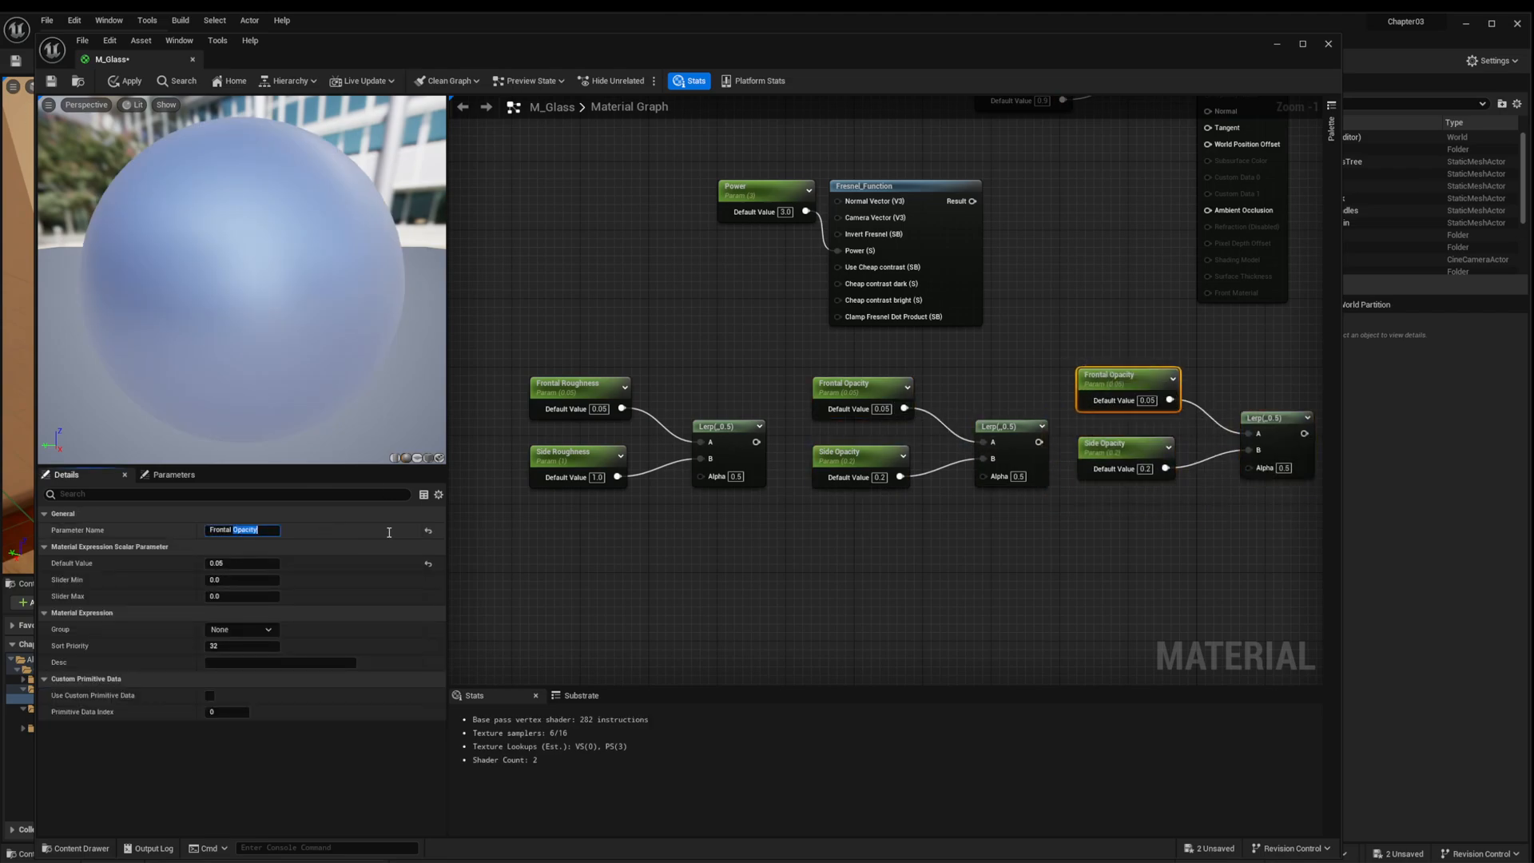
text(Refraction)
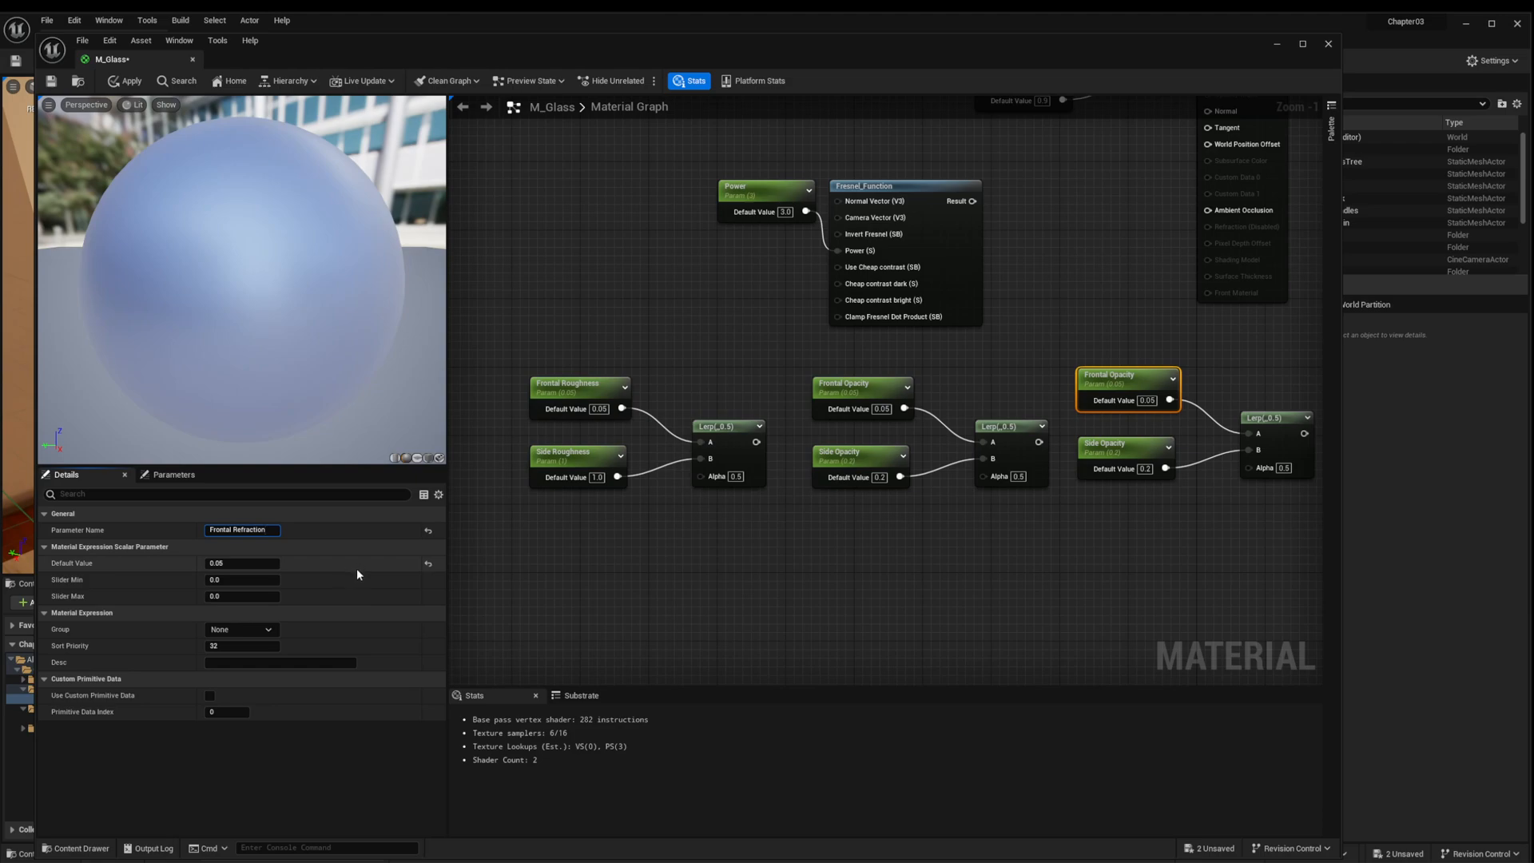
click(234, 564)
text(1.2)
key(Return)
Step: Rename the Side Opacity parameter in the newest group as Side Refraction and set its default value to 0.8
click(1117, 449)
double_click(237, 530)
text(Refr)
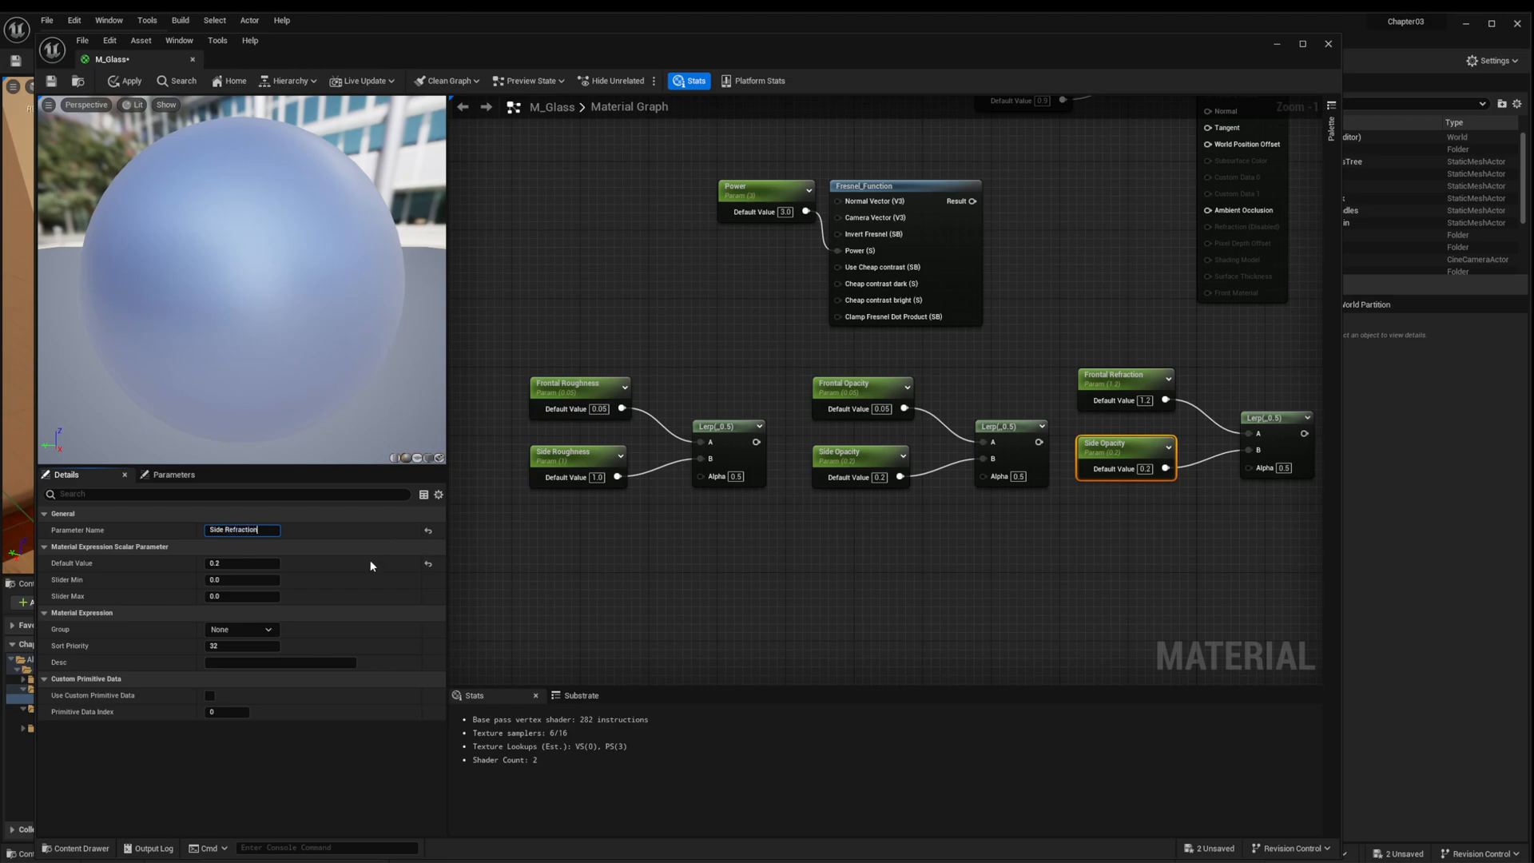
click(224, 564)
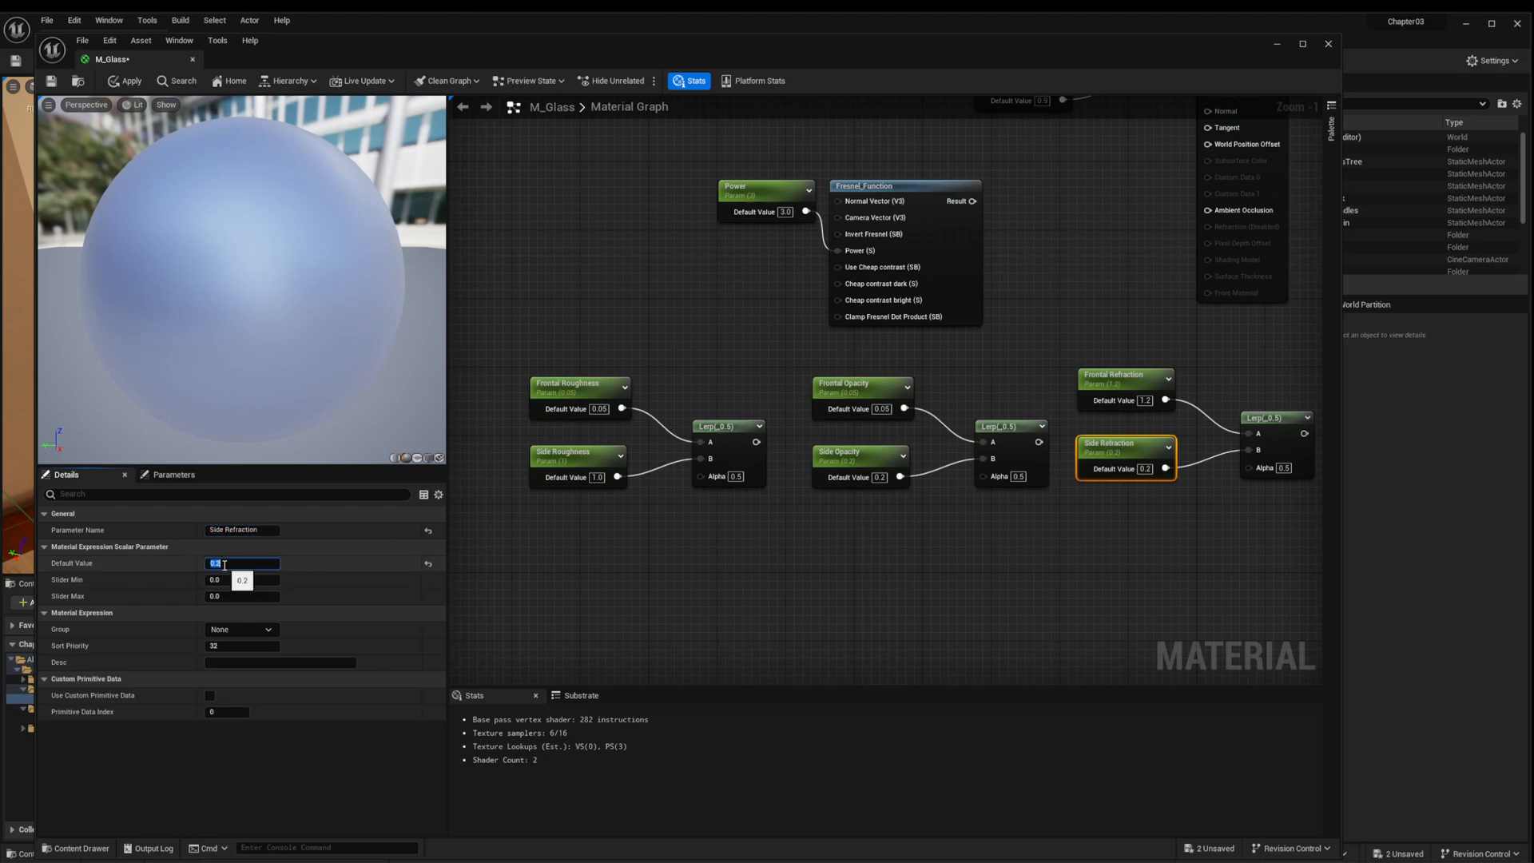
key(BackSpace)
text(.8)
key(Return)
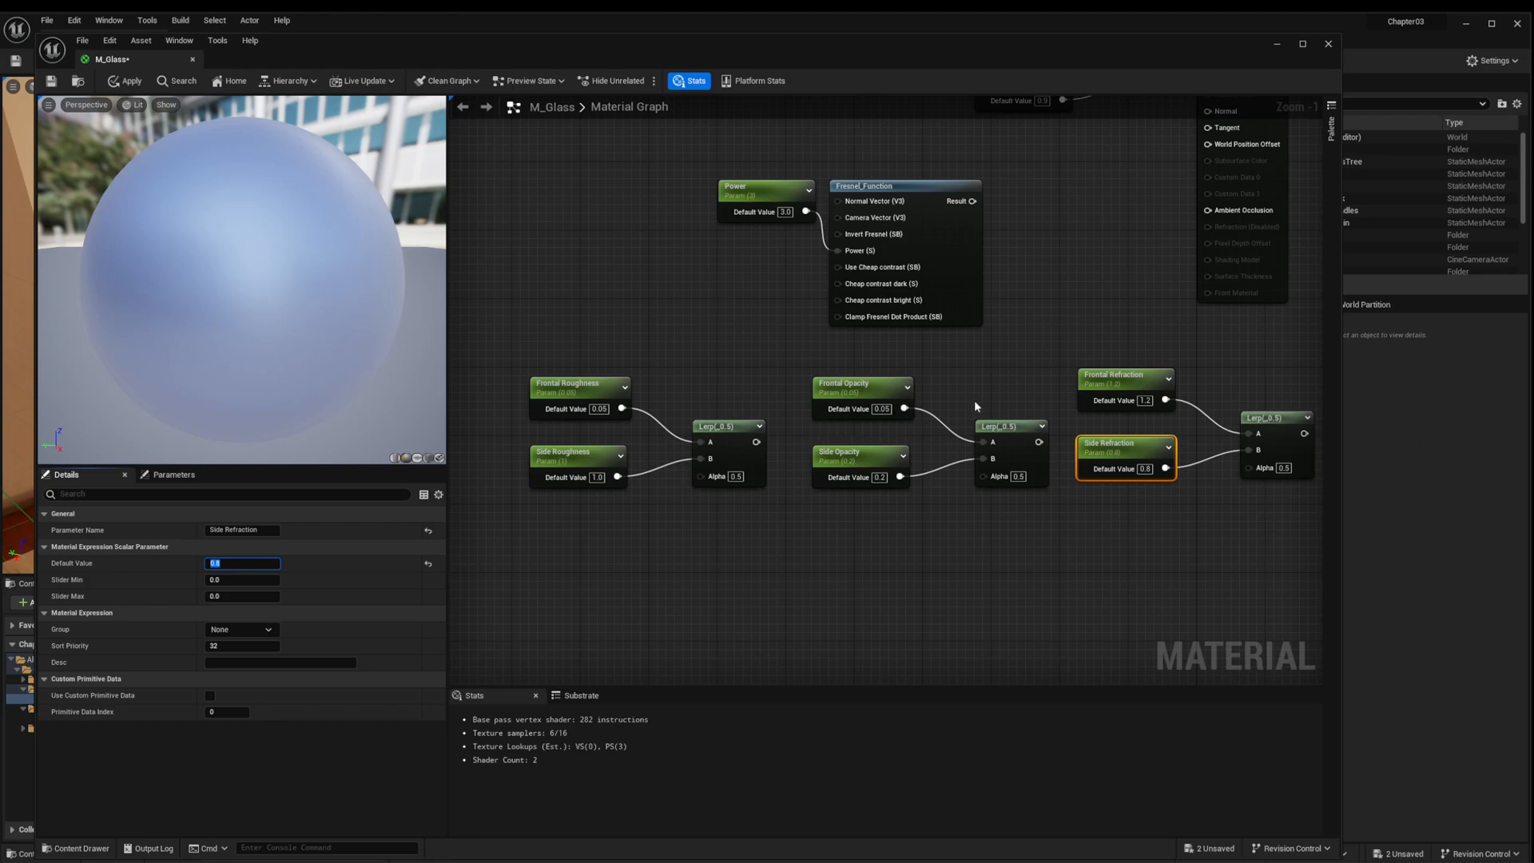
Step: Move the Power and Fresnel_Function nodes below the roughness group and connect the Fresnel Result to the roughness Lerp's Alpha
scroll(975, 399, down, 2)
drag(727, 203, 1025, 357)
drag(918, 231, 762, 457)
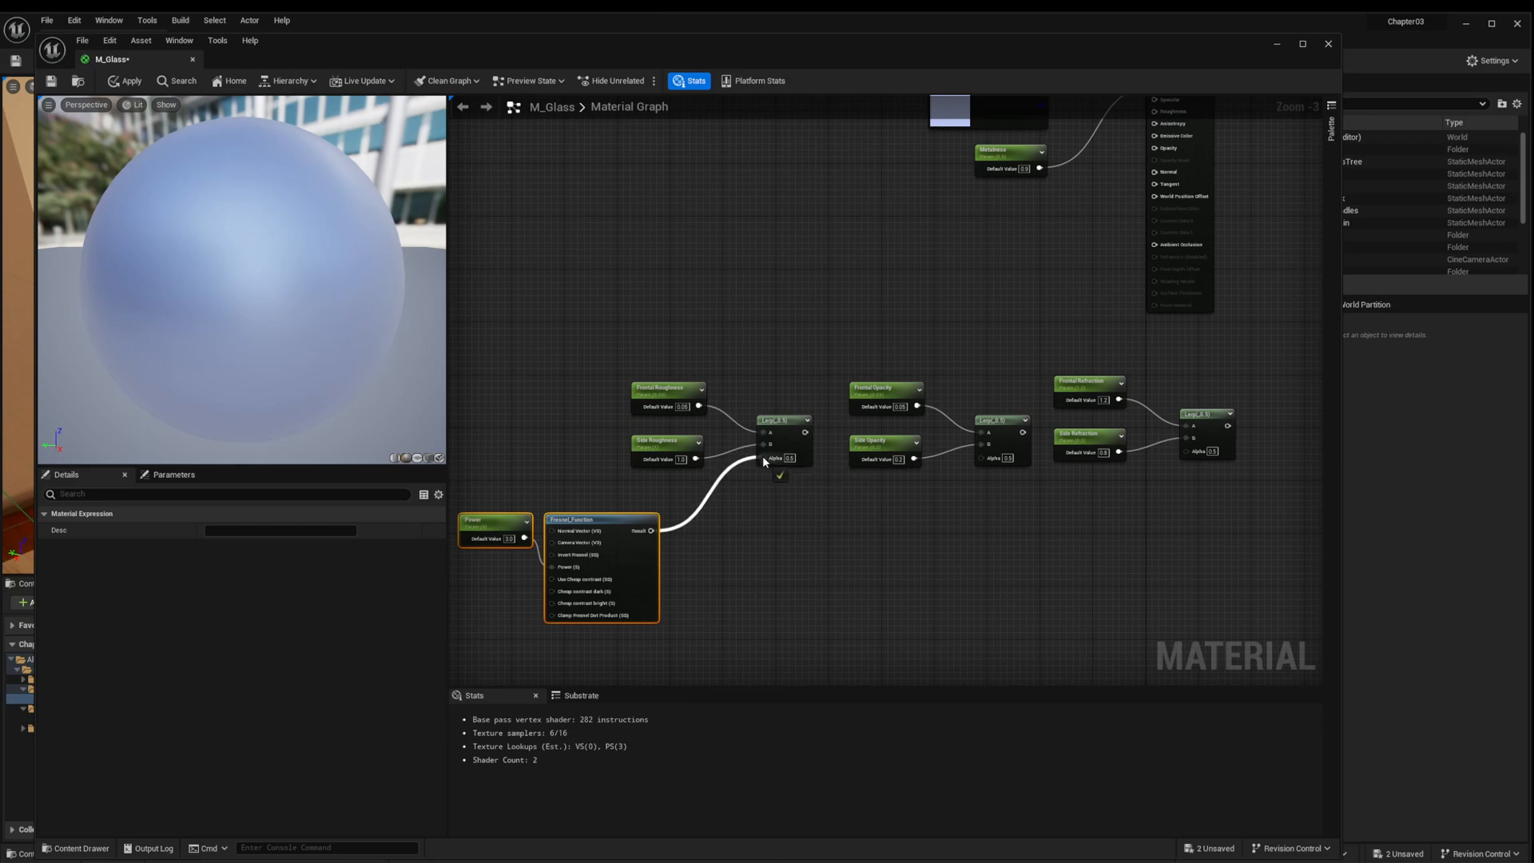
Step: Connect the Fresnel_Function Result to the Alpha input of the opacity Lerp
drag(652, 531, 981, 458)
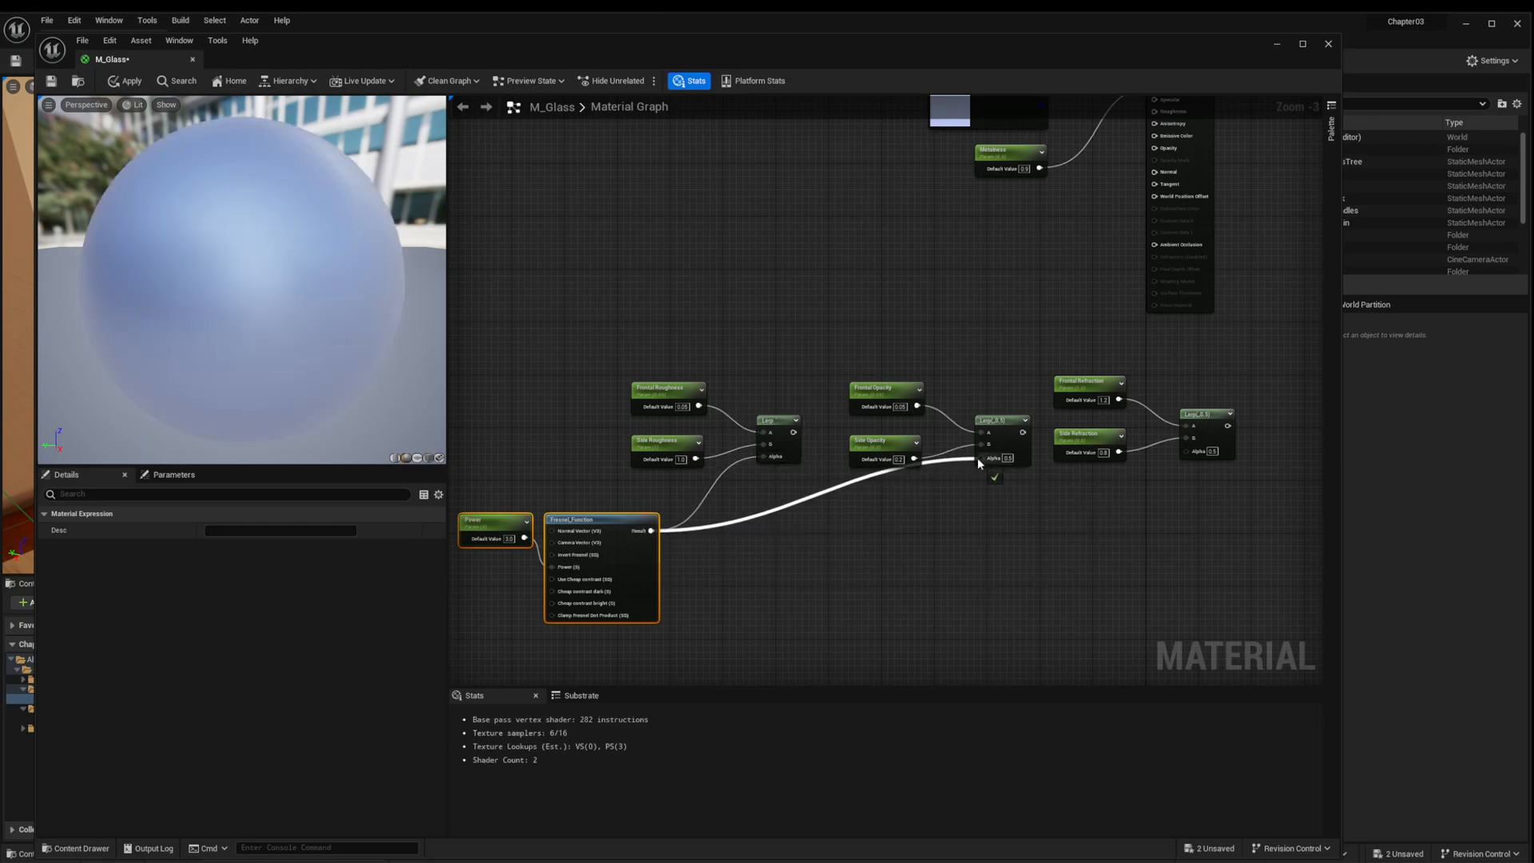
click(792, 500)
right_click(798, 504)
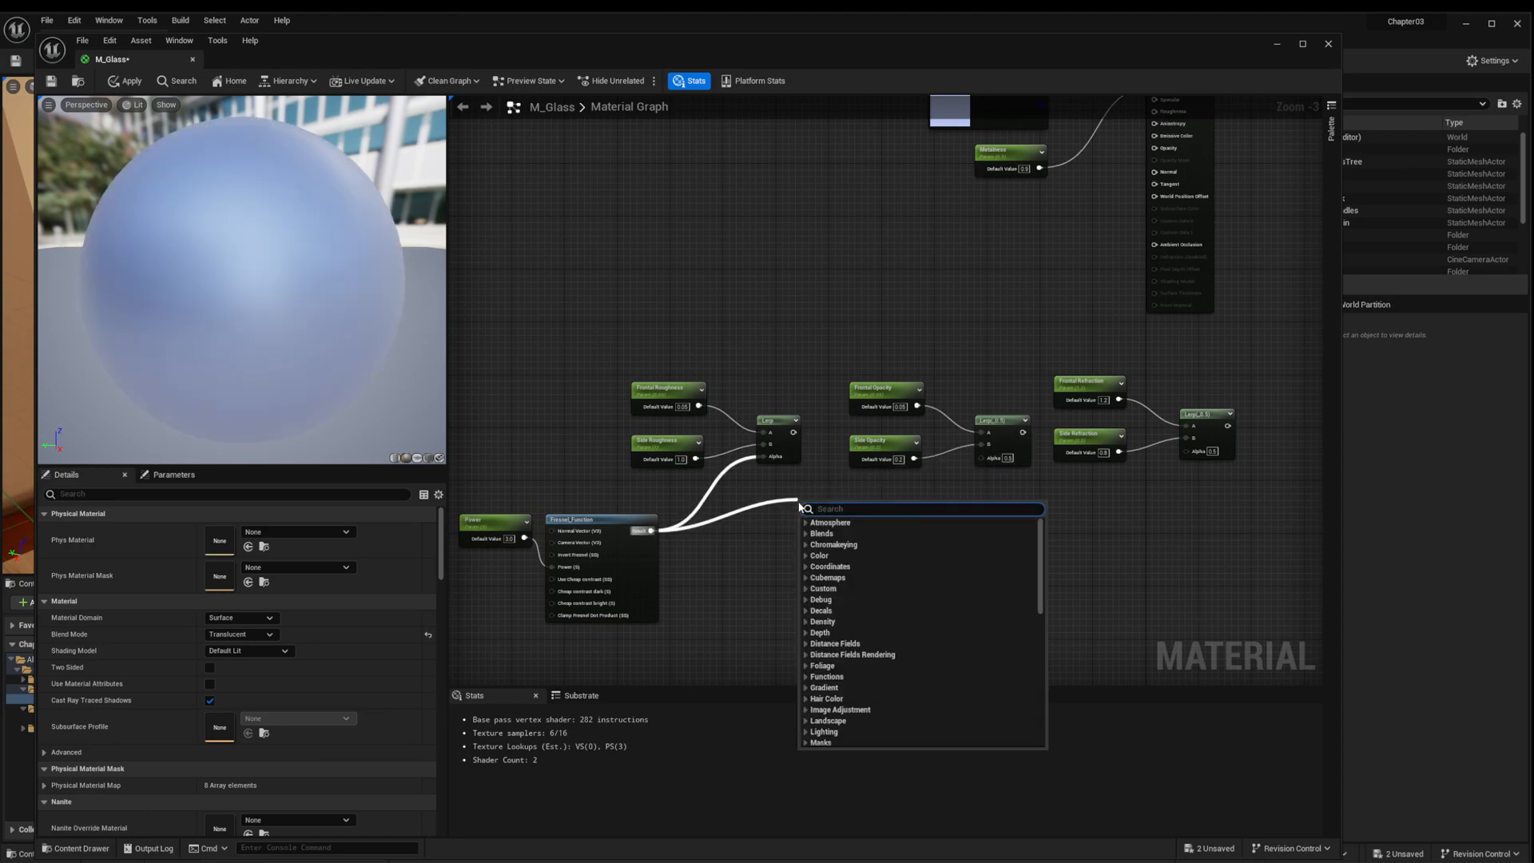
click(831, 512)
drag(651, 530, 981, 459)
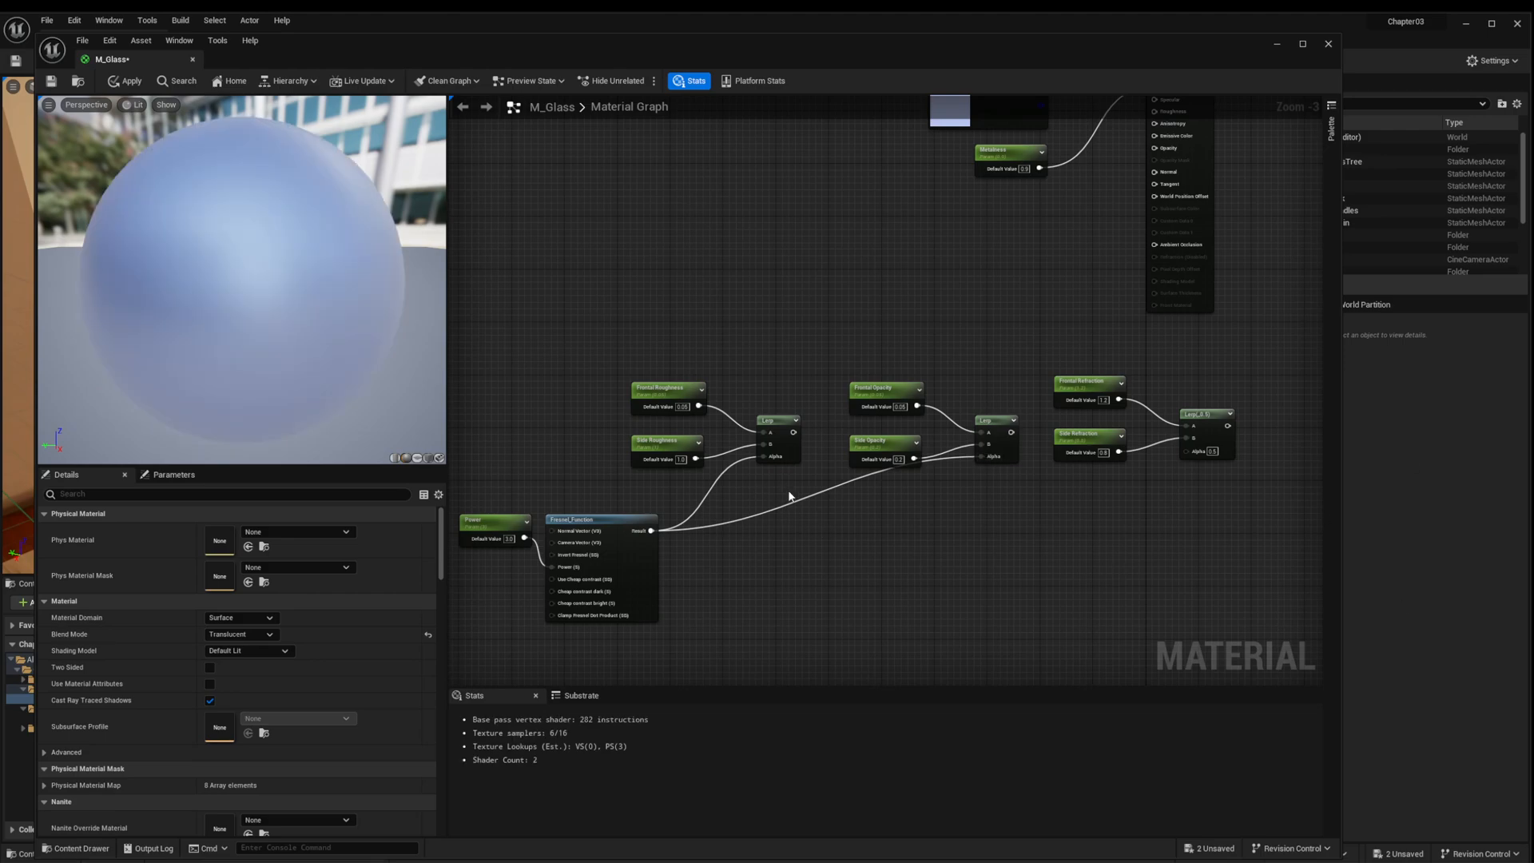
Step: Try to add a reroute point on the wire to the opacity Lerp's Alpha, and break that link
right_click(807, 502)
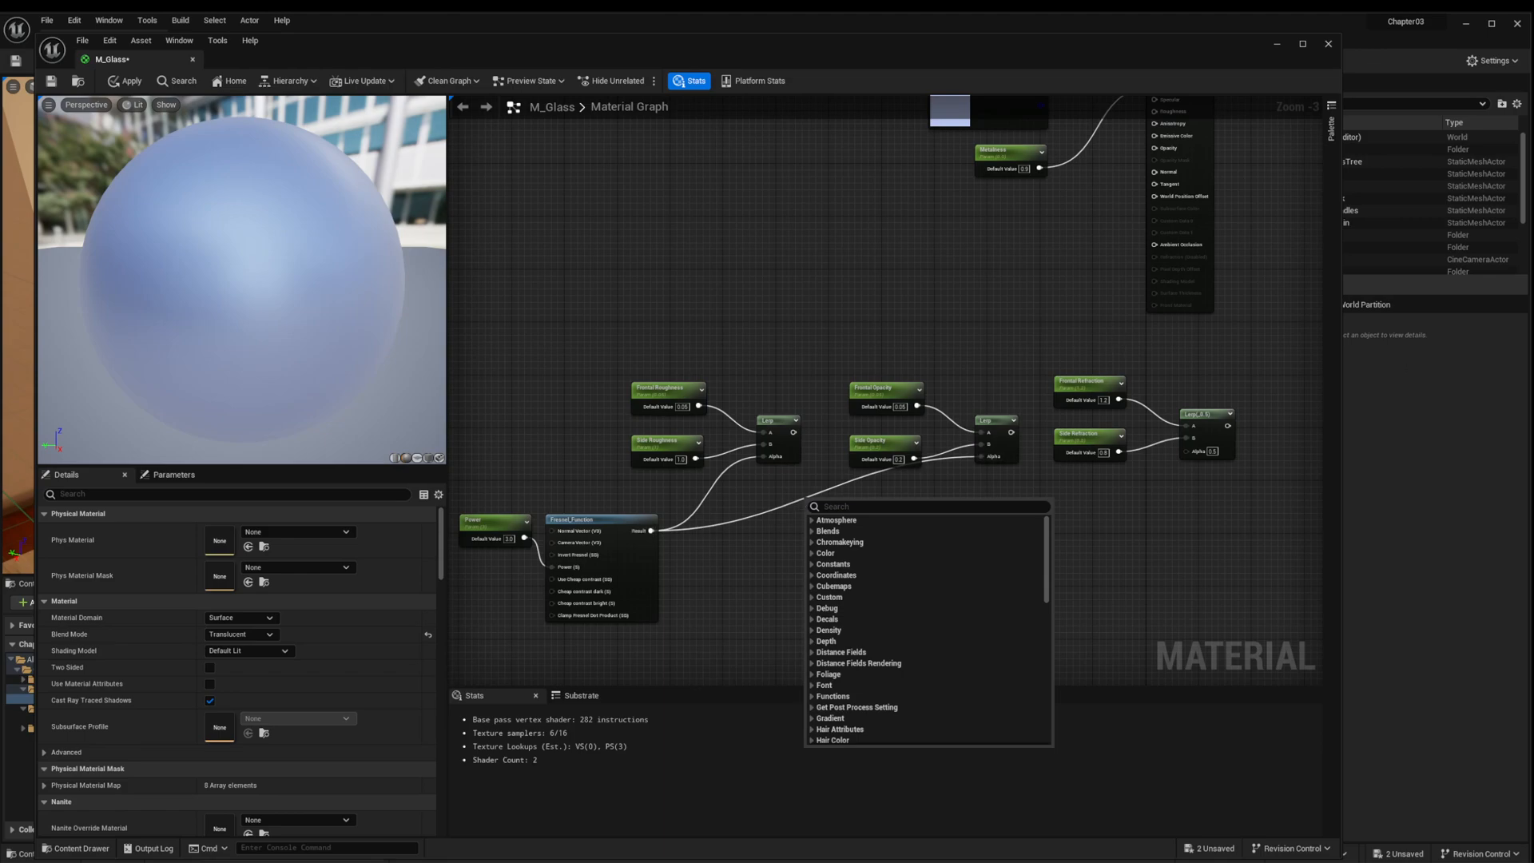
click(910, 477)
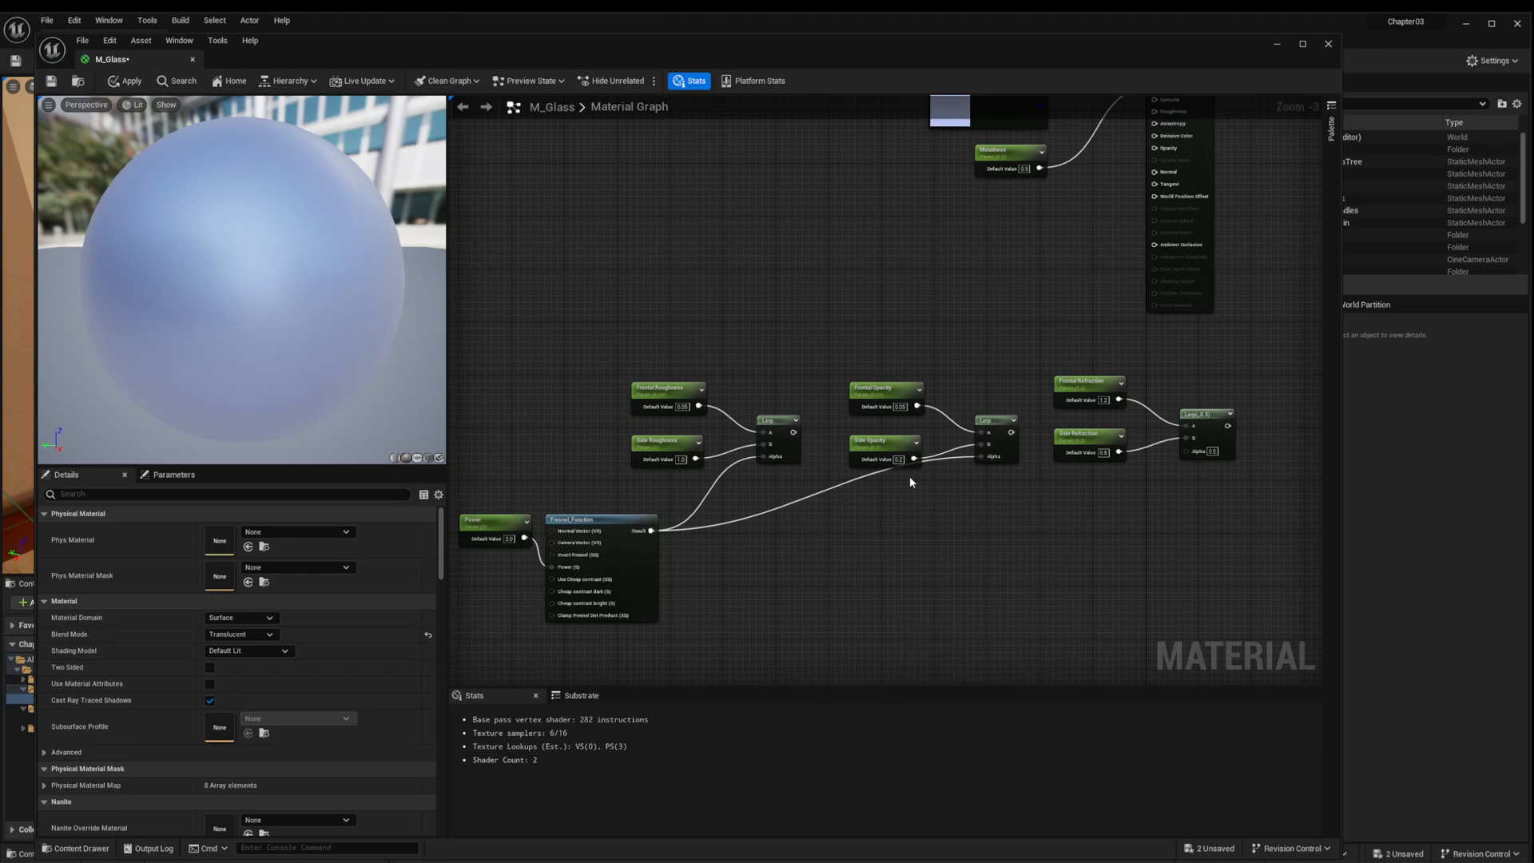
right_click(791, 505)
click(788, 507)
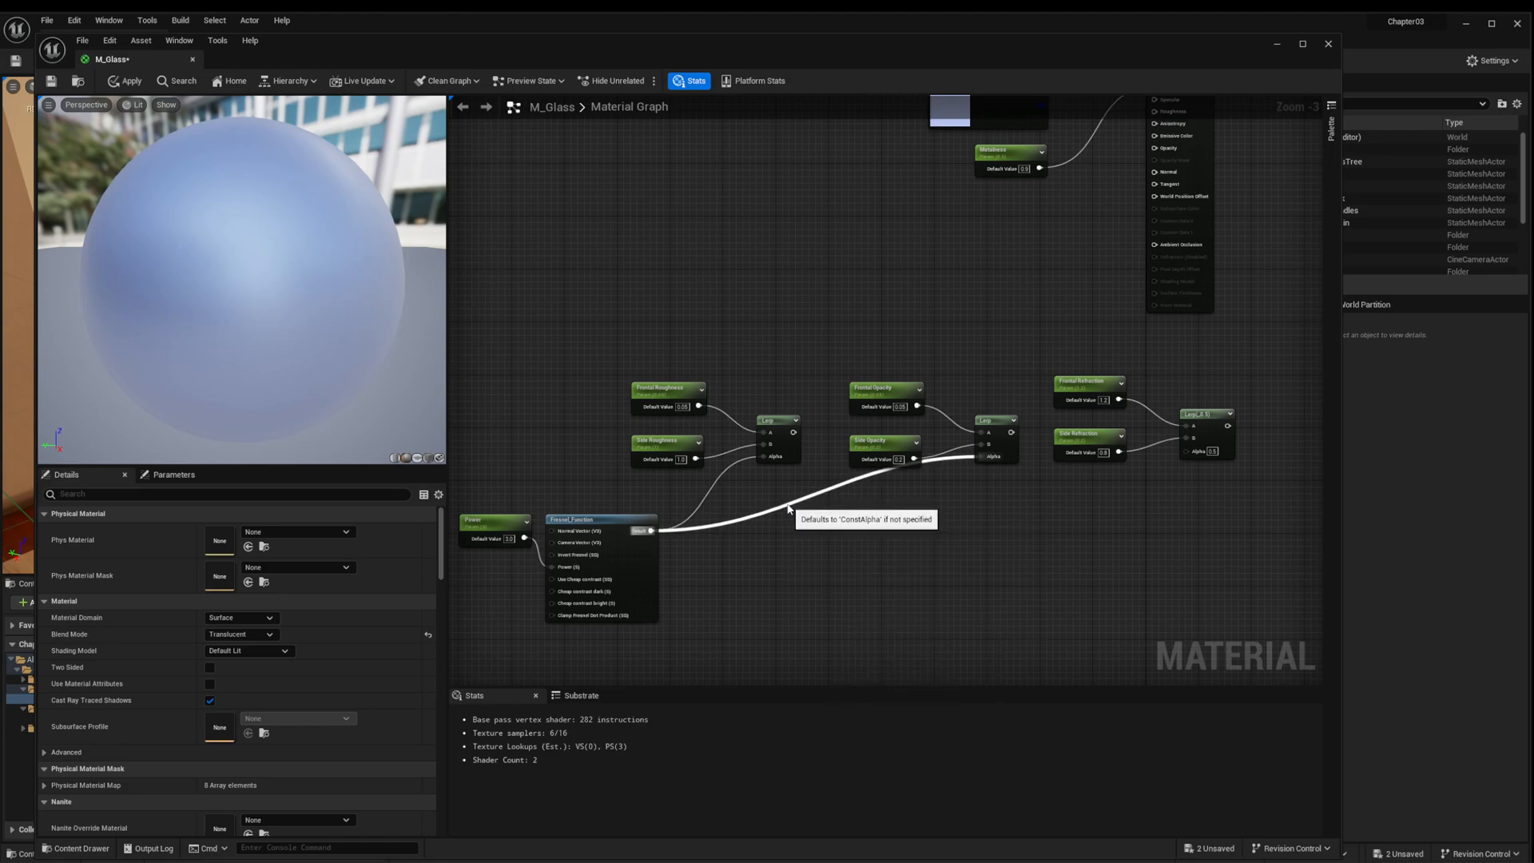
ctrl+click(787, 505)
click(787, 505)
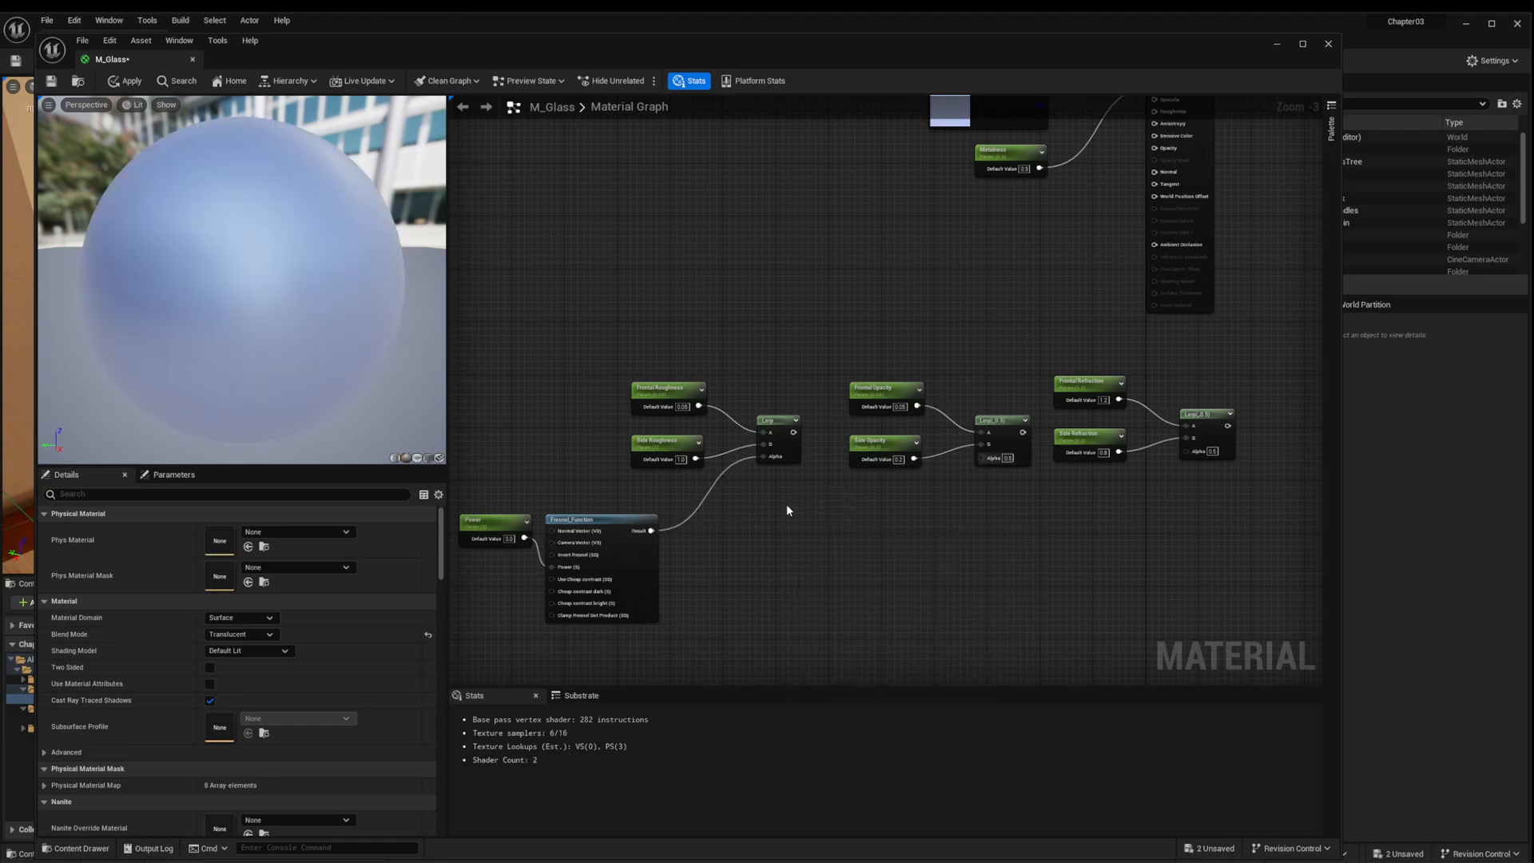
Step: Reconnect the Fresnel_Function Result to the opacity Lerp's Alpha and insert a reroute node midway along the wire
drag(644, 521, 978, 460)
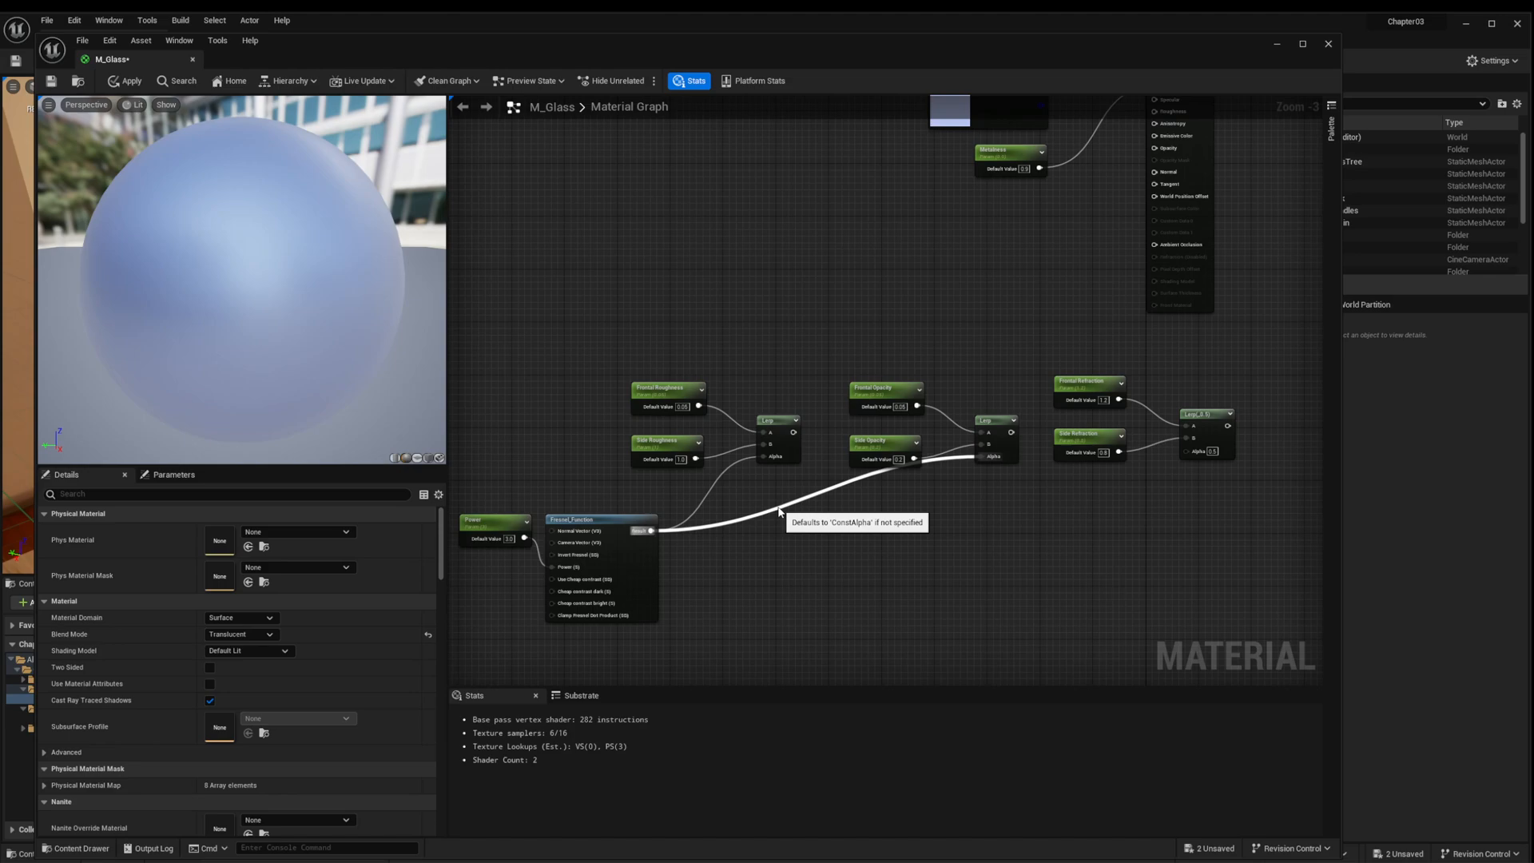
double_click(779, 508)
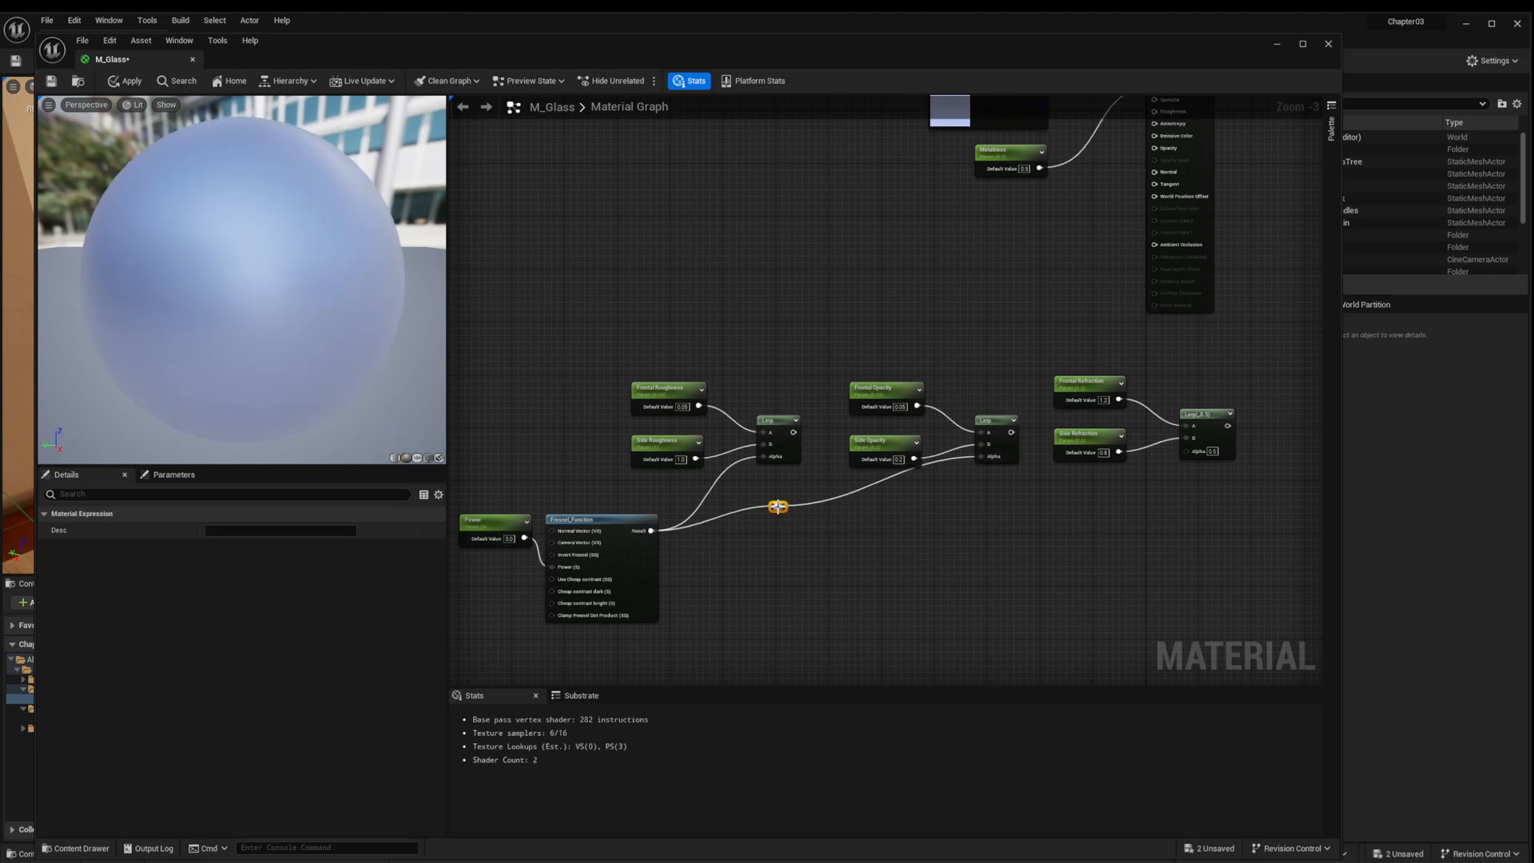
Step: Connect the Fresnel_Function Result to the refraction Lerp's Alpha, and space out the reroute nodes on the opacity and refraction wires
click(805, 521)
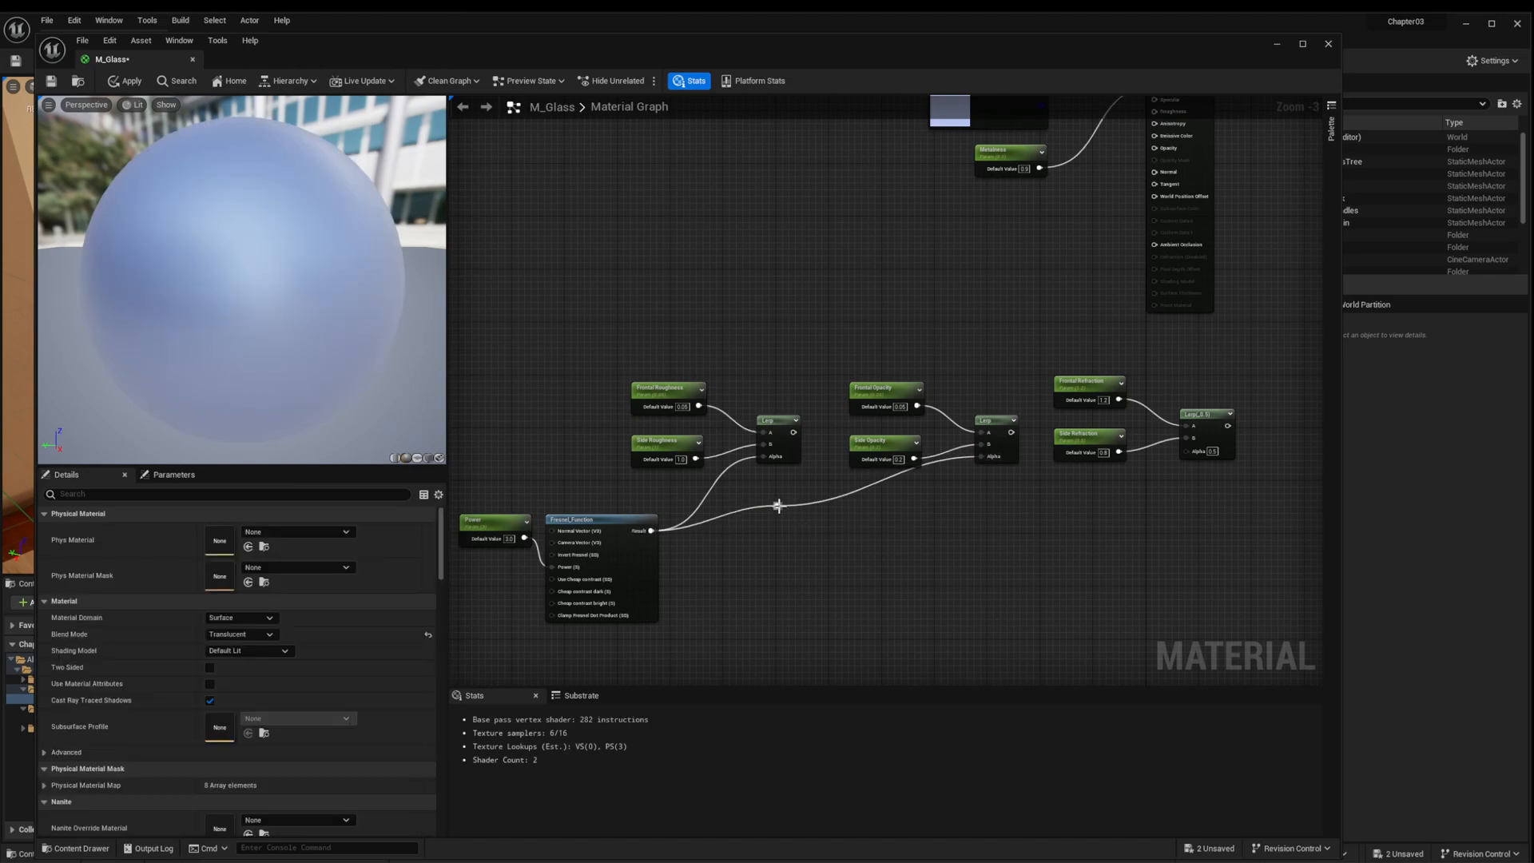
drag(783, 505, 865, 512)
drag(651, 531, 1182, 450)
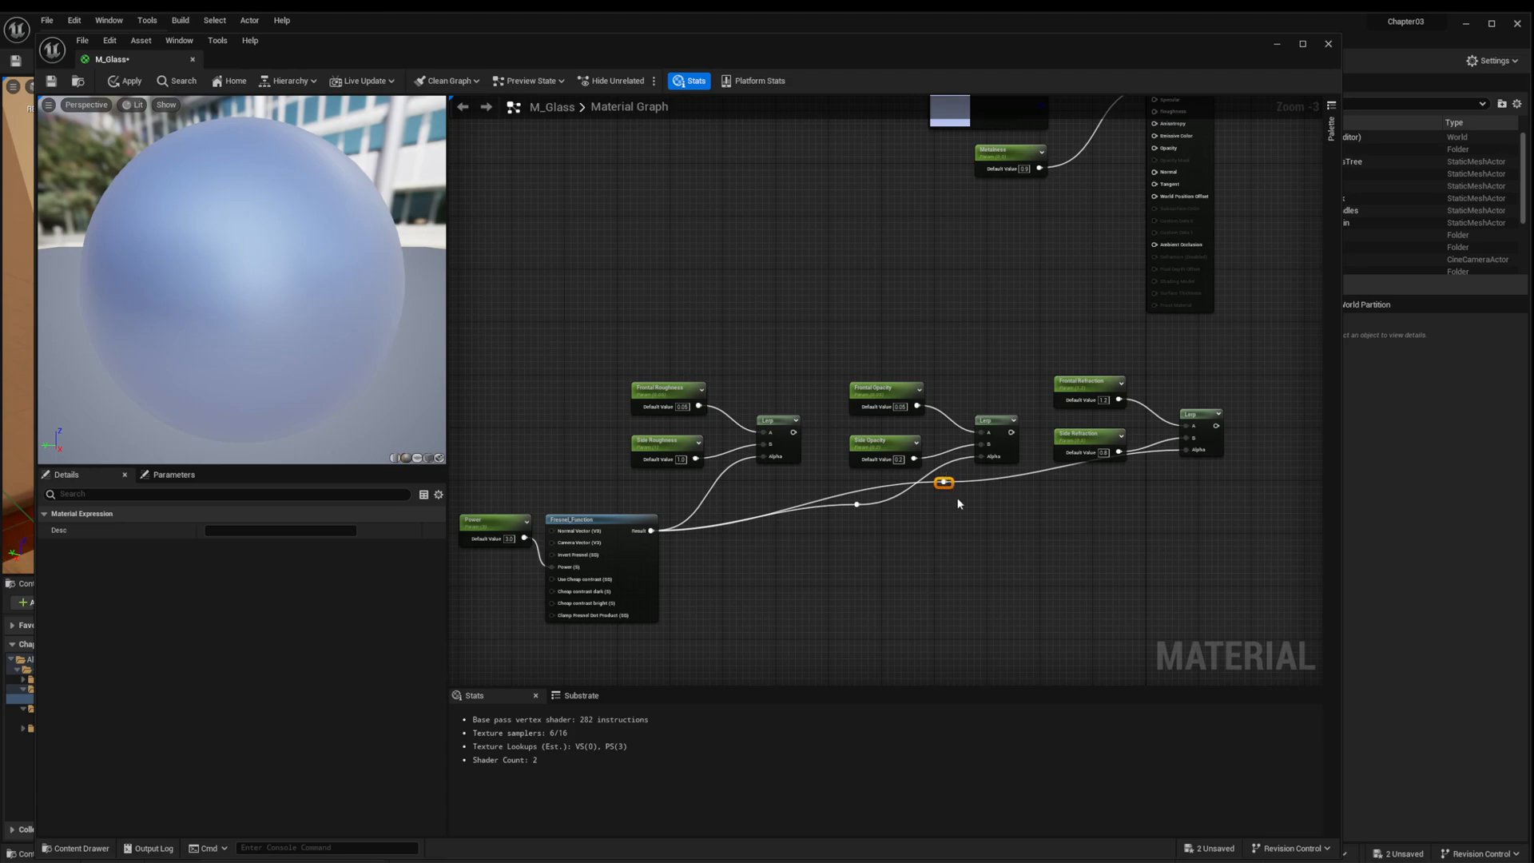
click(951, 491)
drag(948, 485, 864, 553)
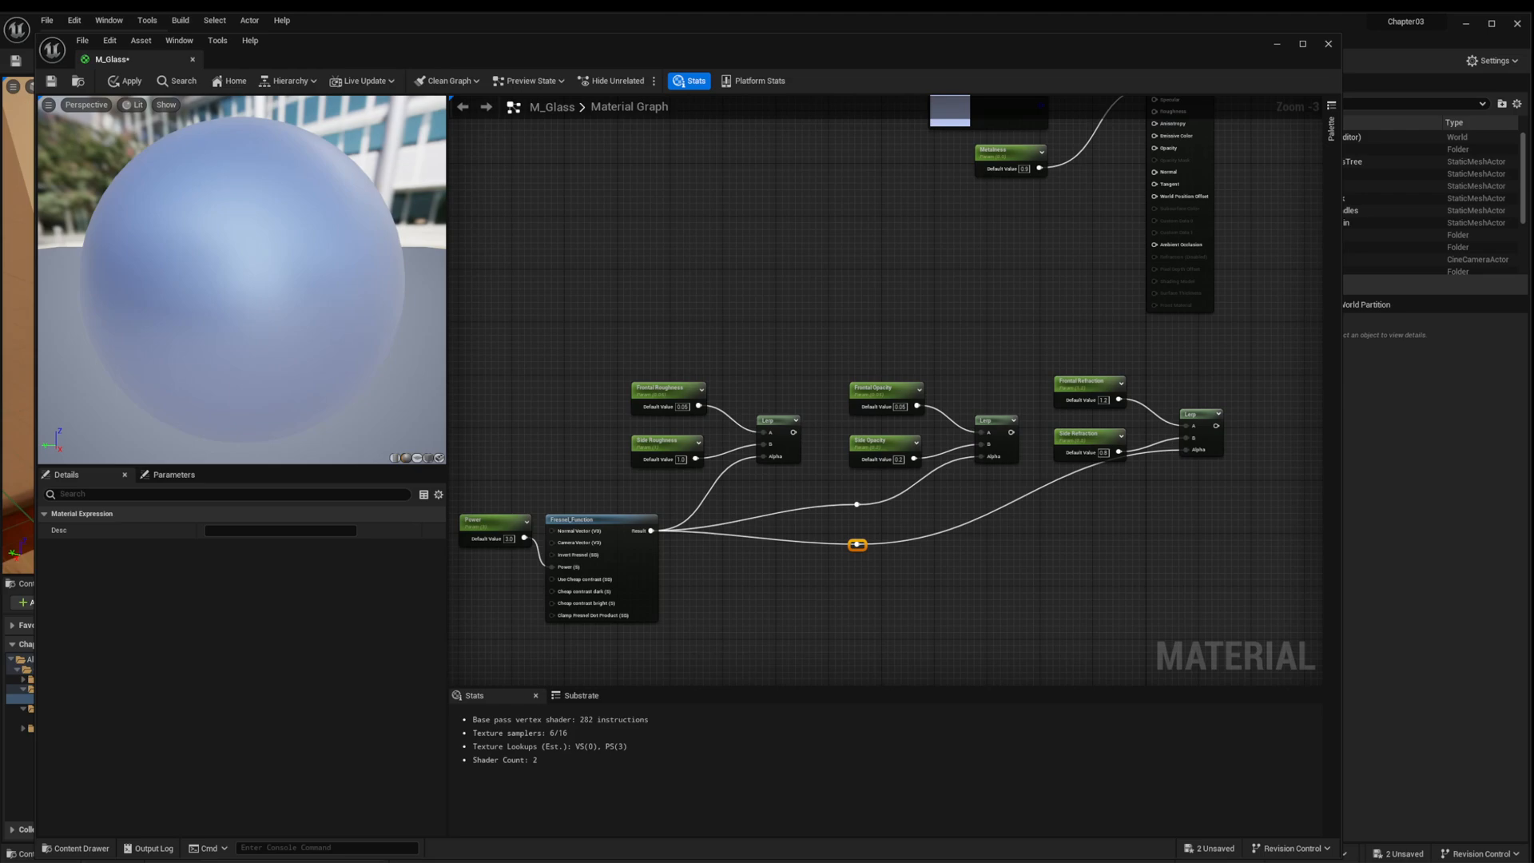
Step: Connect the roughness Lerp's output to the material's Roughness input and the opacity Lerp's output to its Opacity input
scroll(1168, 524, up, 1)
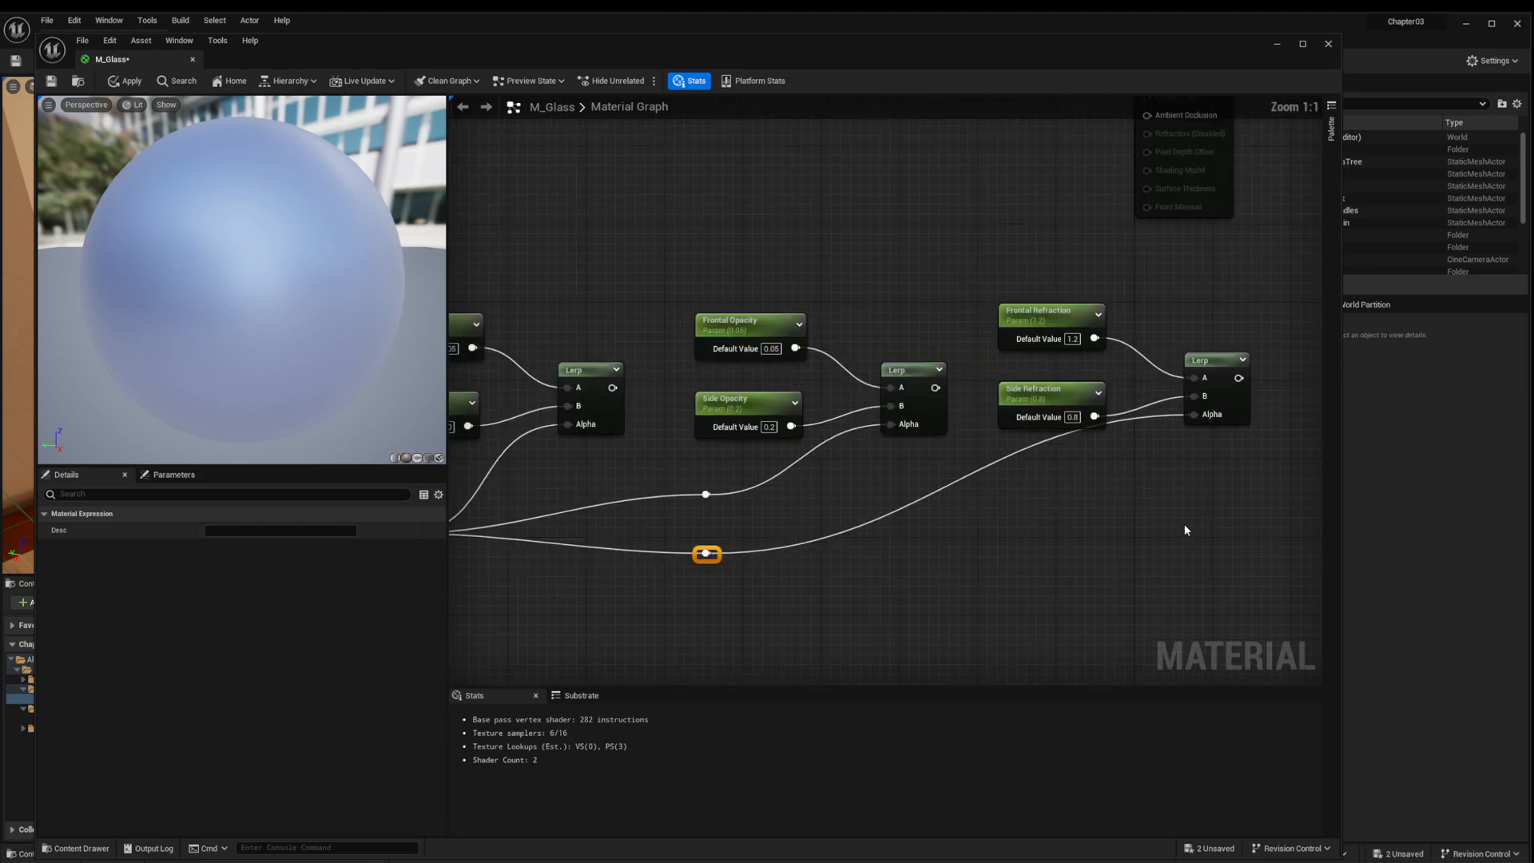
right_drag(1278, 324, 1260, 470)
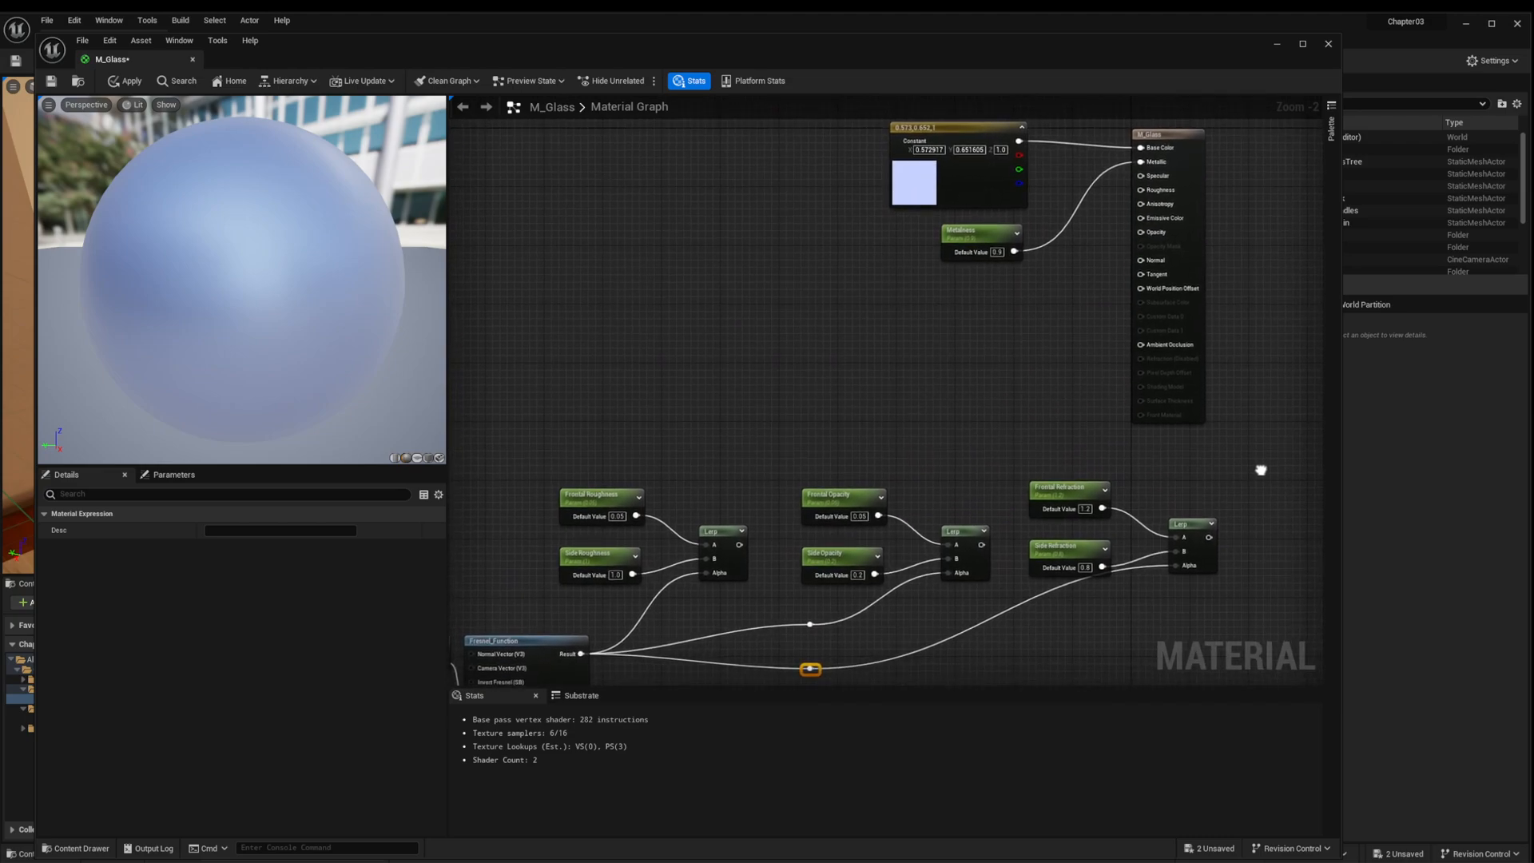
drag(739, 544, 1134, 198)
drag(1142, 193, 1141, 190)
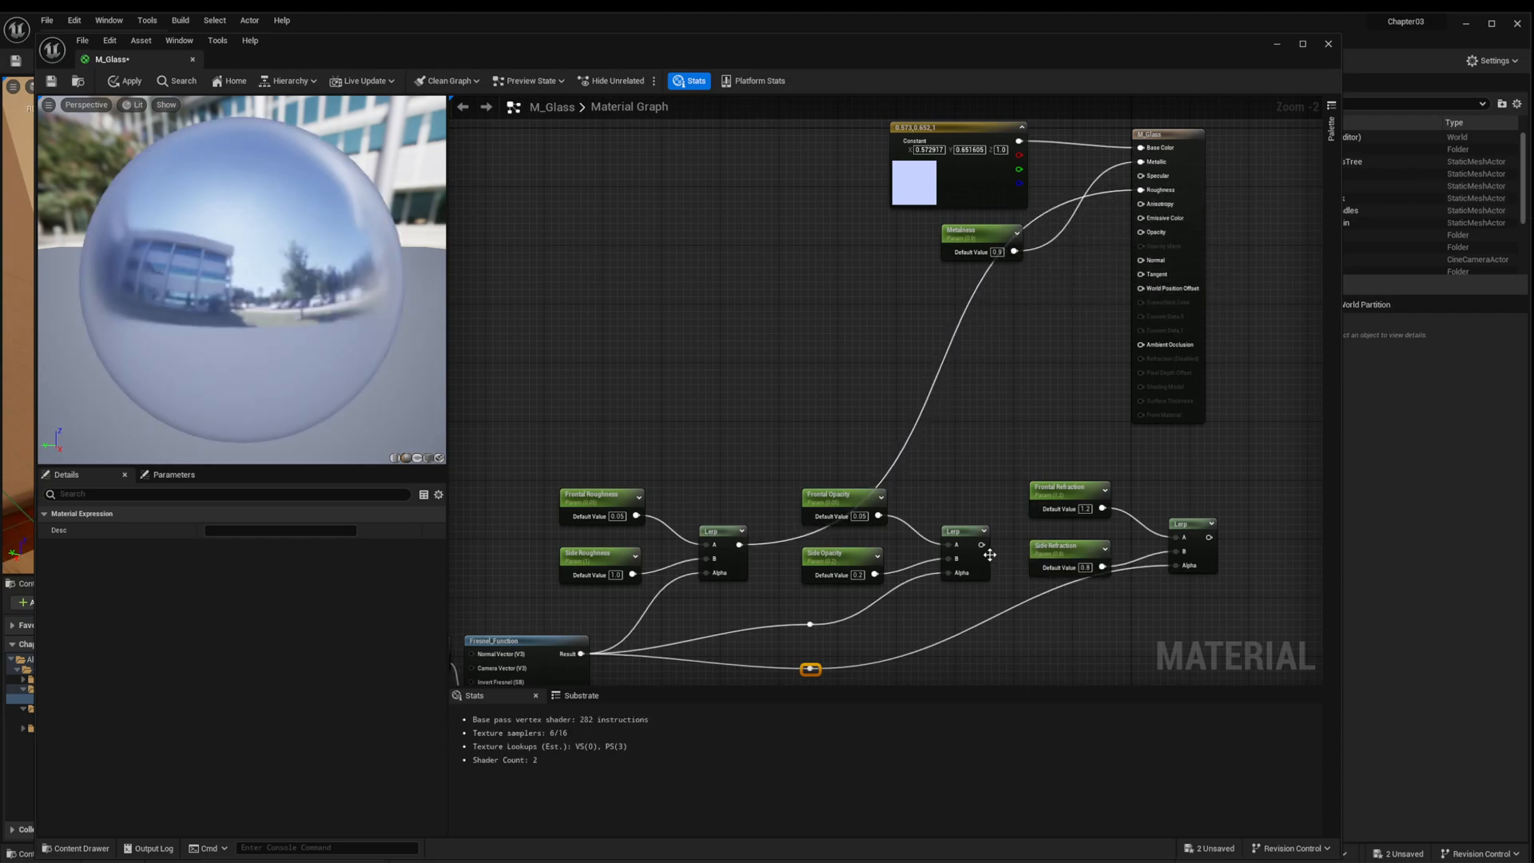
drag(982, 544, 1141, 232)
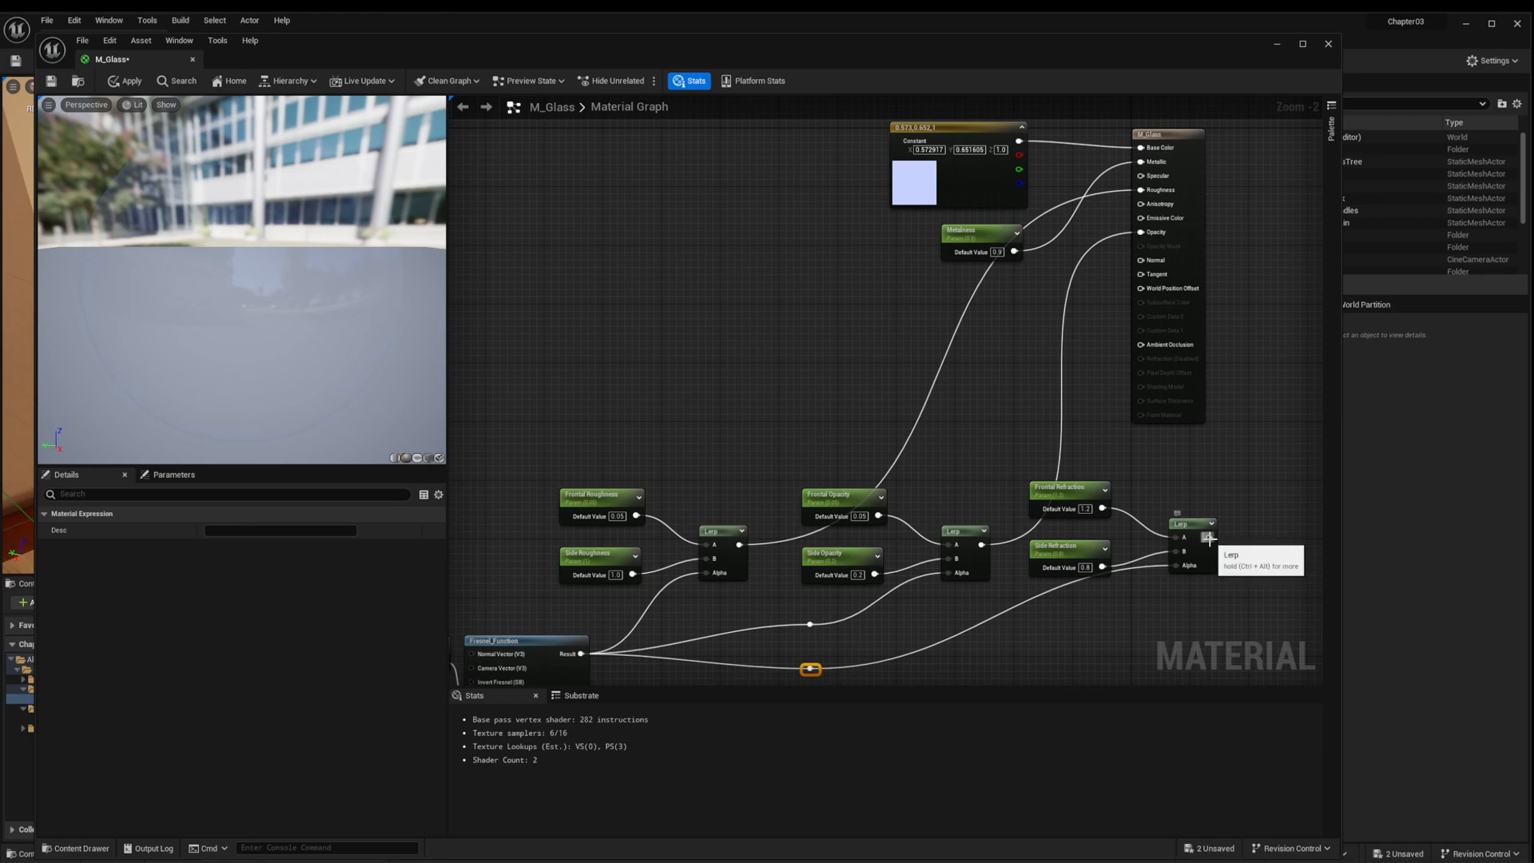
Step: Set the material's Refraction Method to Index Of Refraction and connect the refraction Lerp's output to the Refraction input
mouse_move(1209, 538)
mouse_down()
mouse_move(1175, 477)
mouse_move(1155, 375)
mouse_move(1168, 372)
mouse_move(1144, 354)
mouse_move(1210, 414)
mouse_move(1216, 538)
mouse_up()
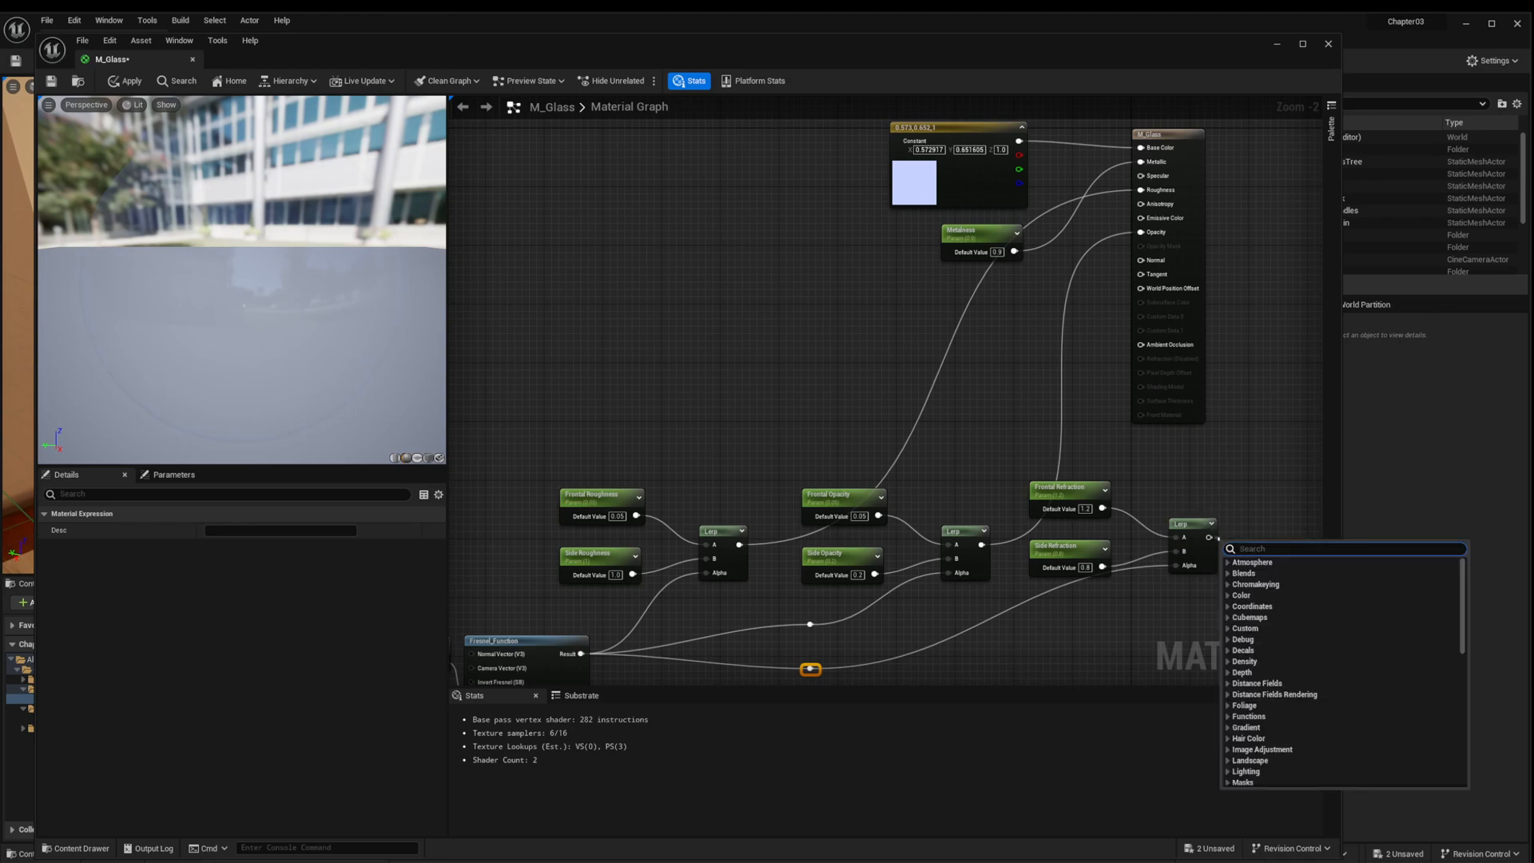
key(Escape)
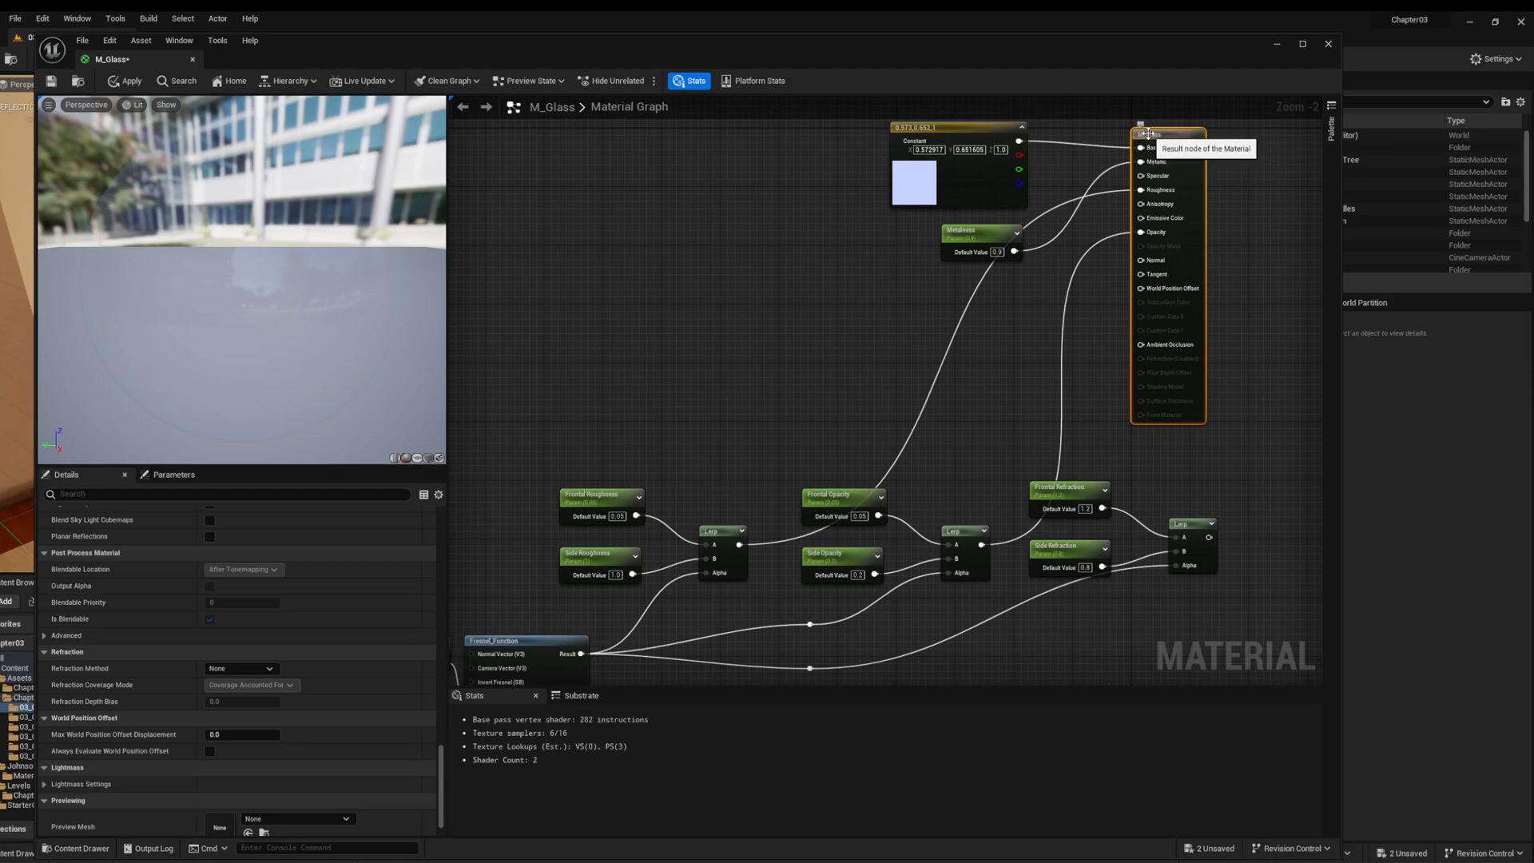
scroll(235, 635, down, 2)
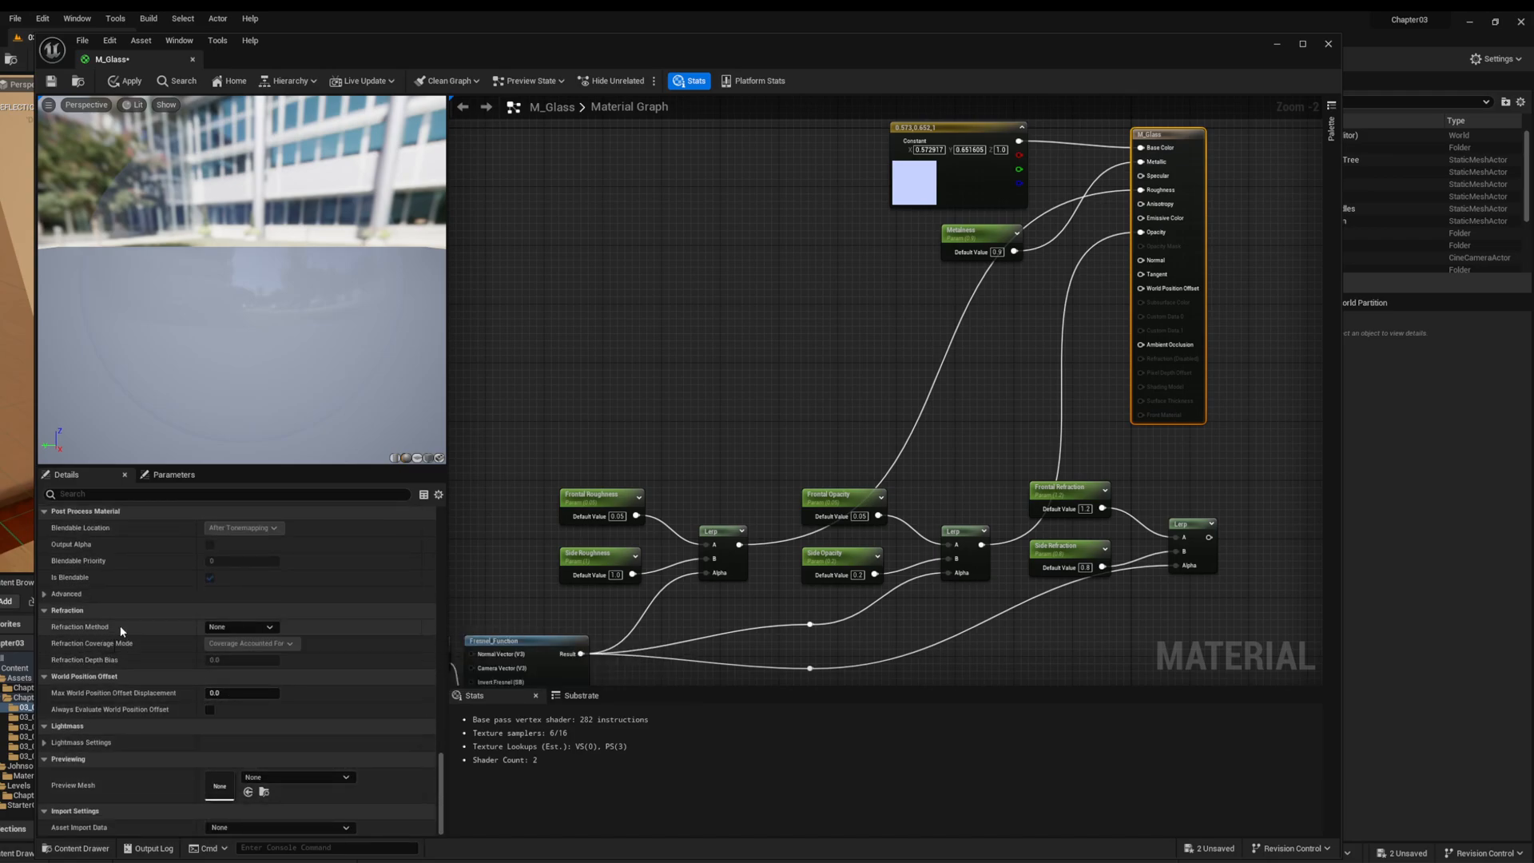
click(268, 627)
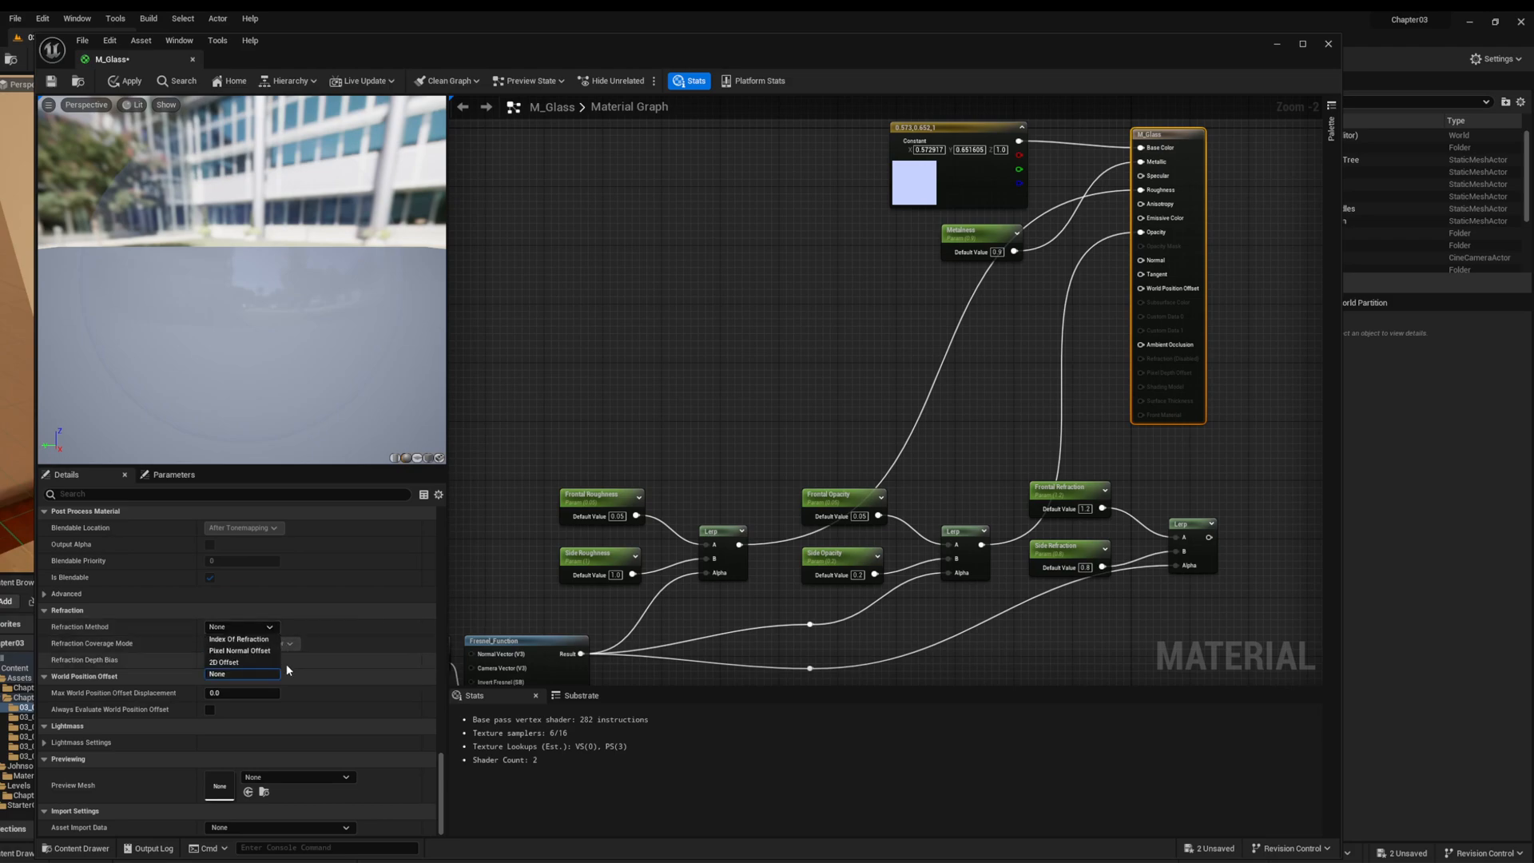
click(266, 641)
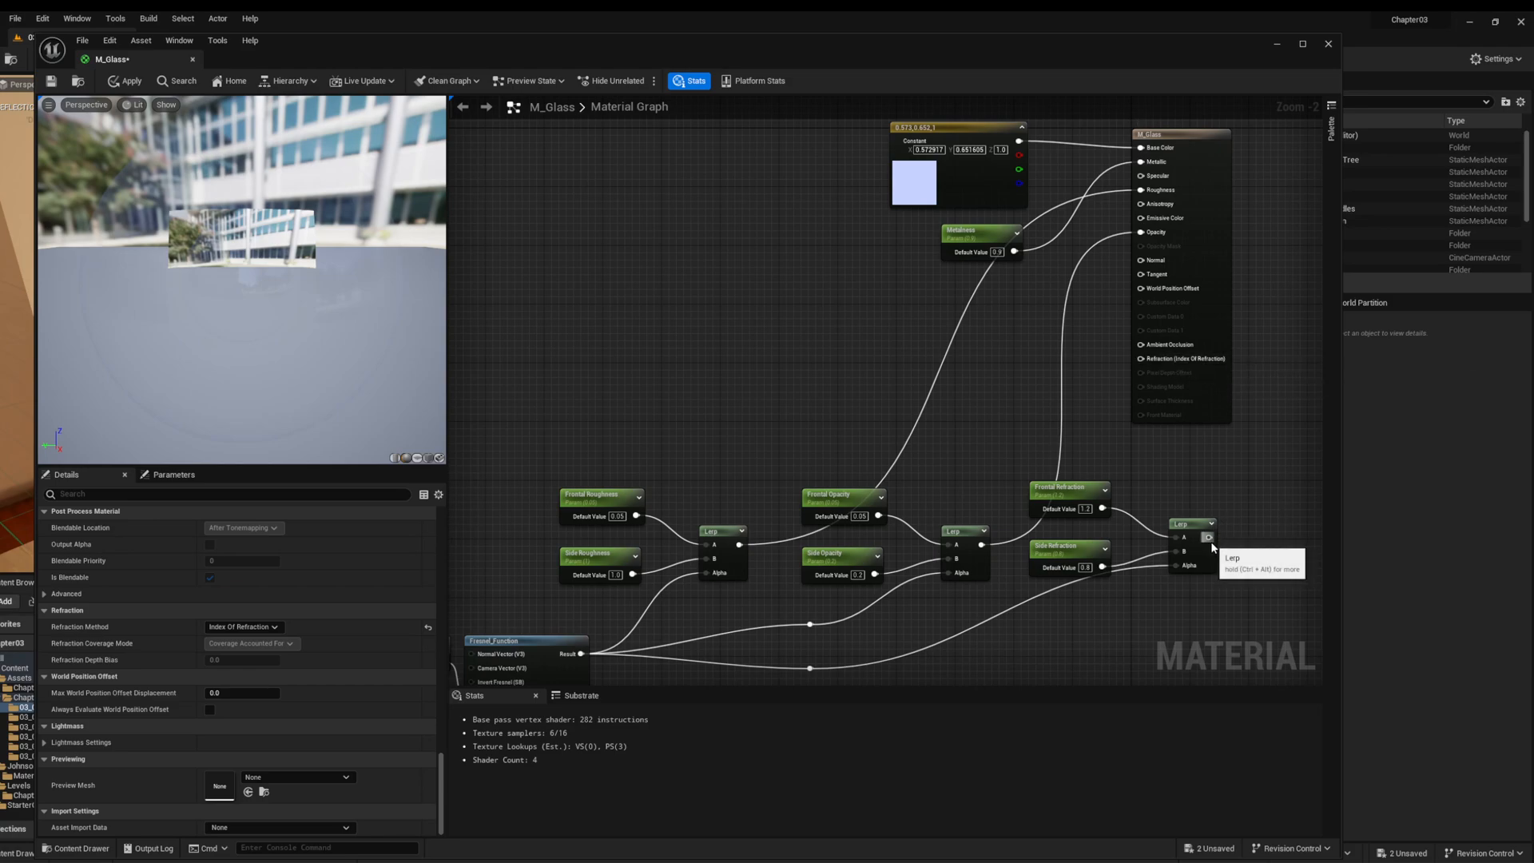
drag(1208, 537, 1141, 361)
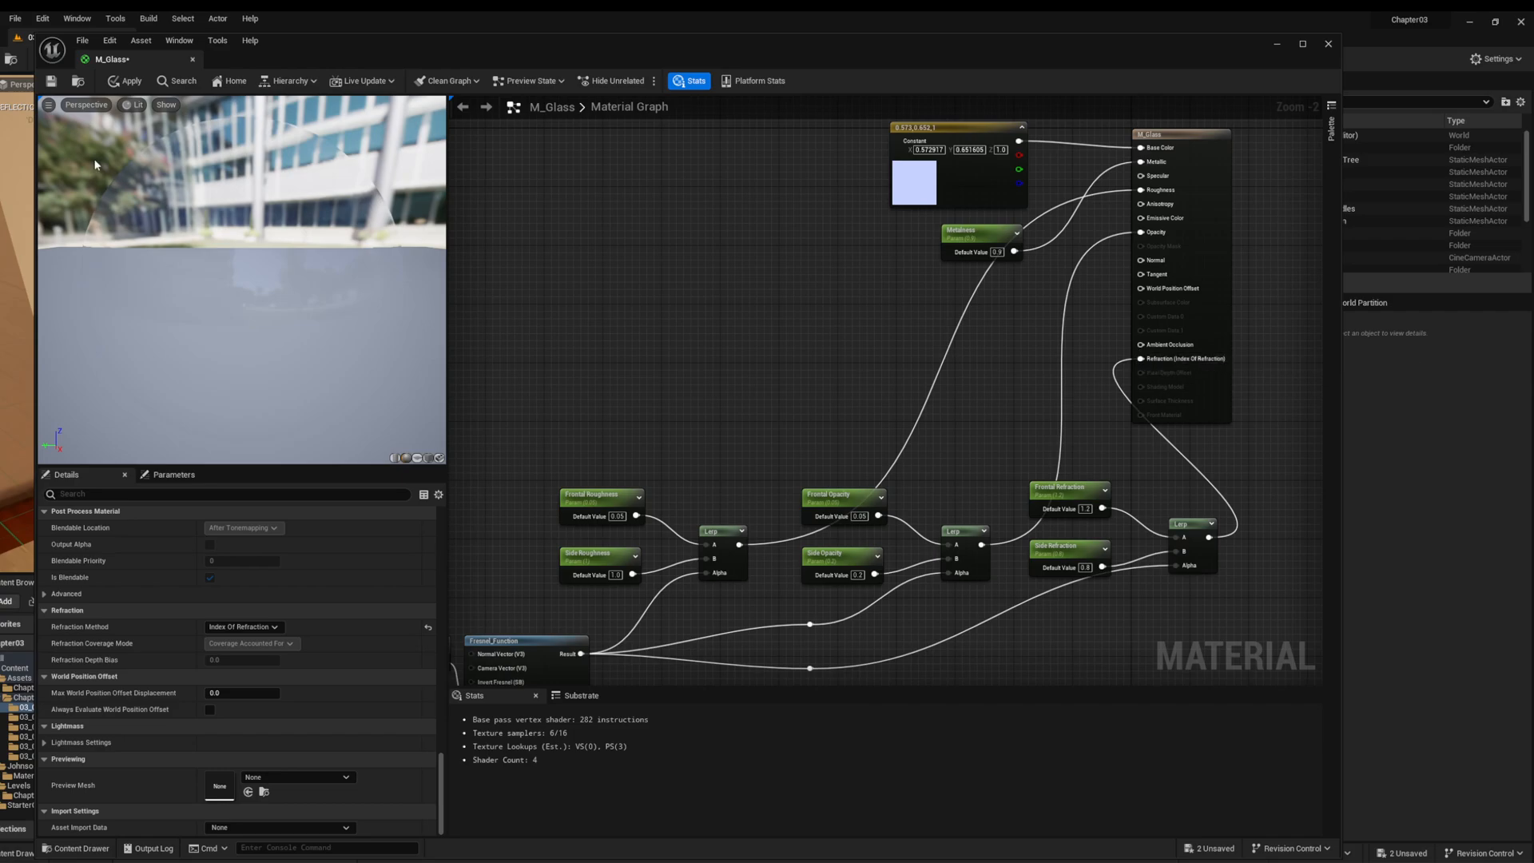
Step: Save M_Glass and inspect the glass in the level viewport behind the material editor
click(57, 82)
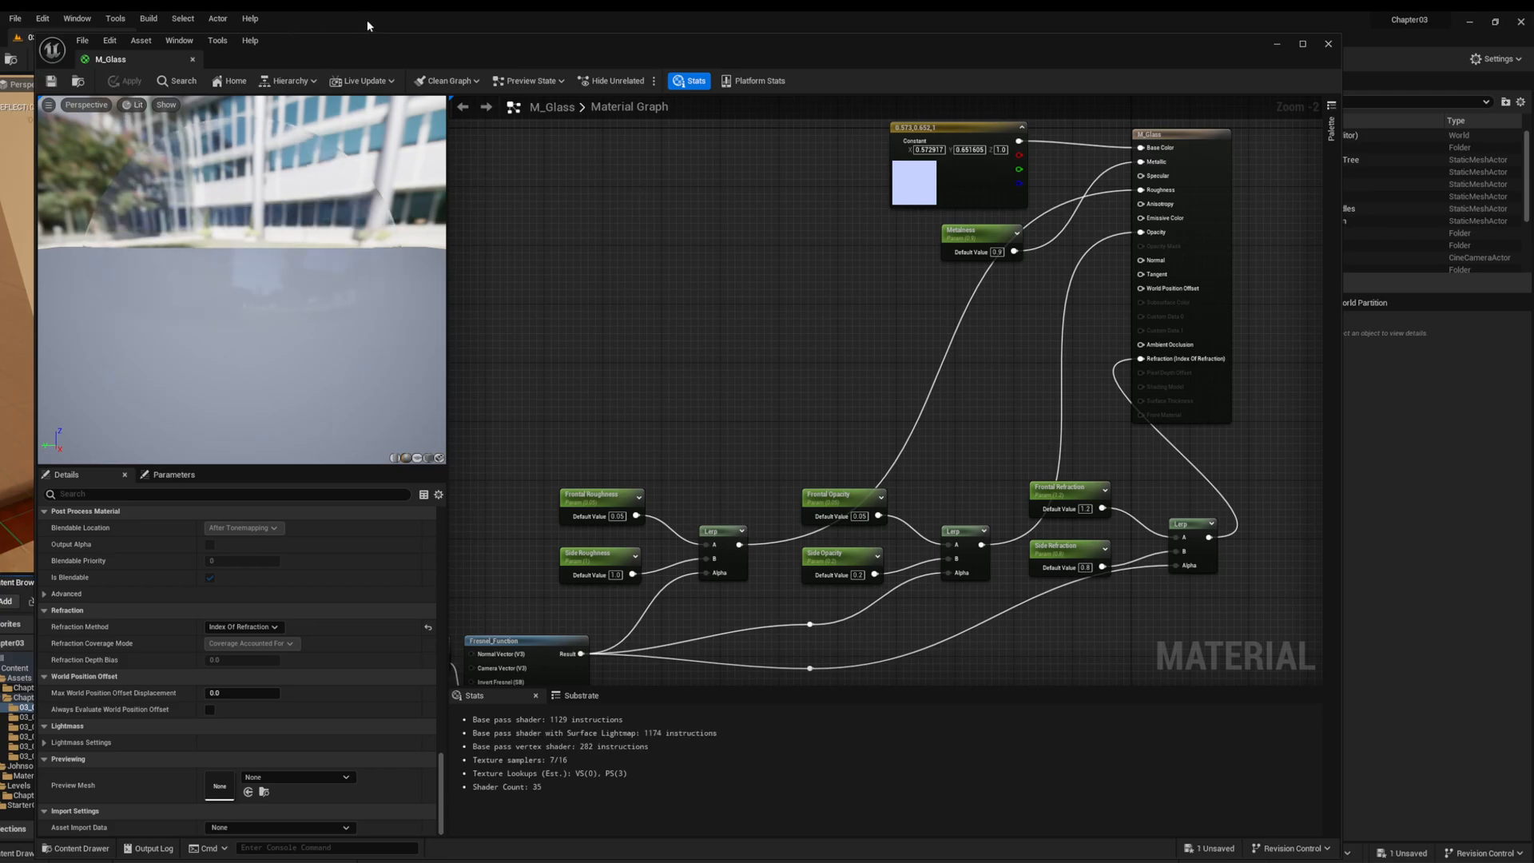
drag(386, 50, 1522, 152)
right_drag(737, 409, 304, 416)
mouse_move(608, 324)
right_down()
mouse_move(719, 328)
mouse_move(847, 511)
mouse_move(719, 320)
mouse_move(894, 312)
mouse_move(751, 344)
mouse_move(591, 351)
mouse_move(607, 344)
mouse_move(615, 279)
mouse_move(591, 352)
mouse_move(719, 335)
mouse_move(592, 324)
mouse_move(595, 335)
right_up()
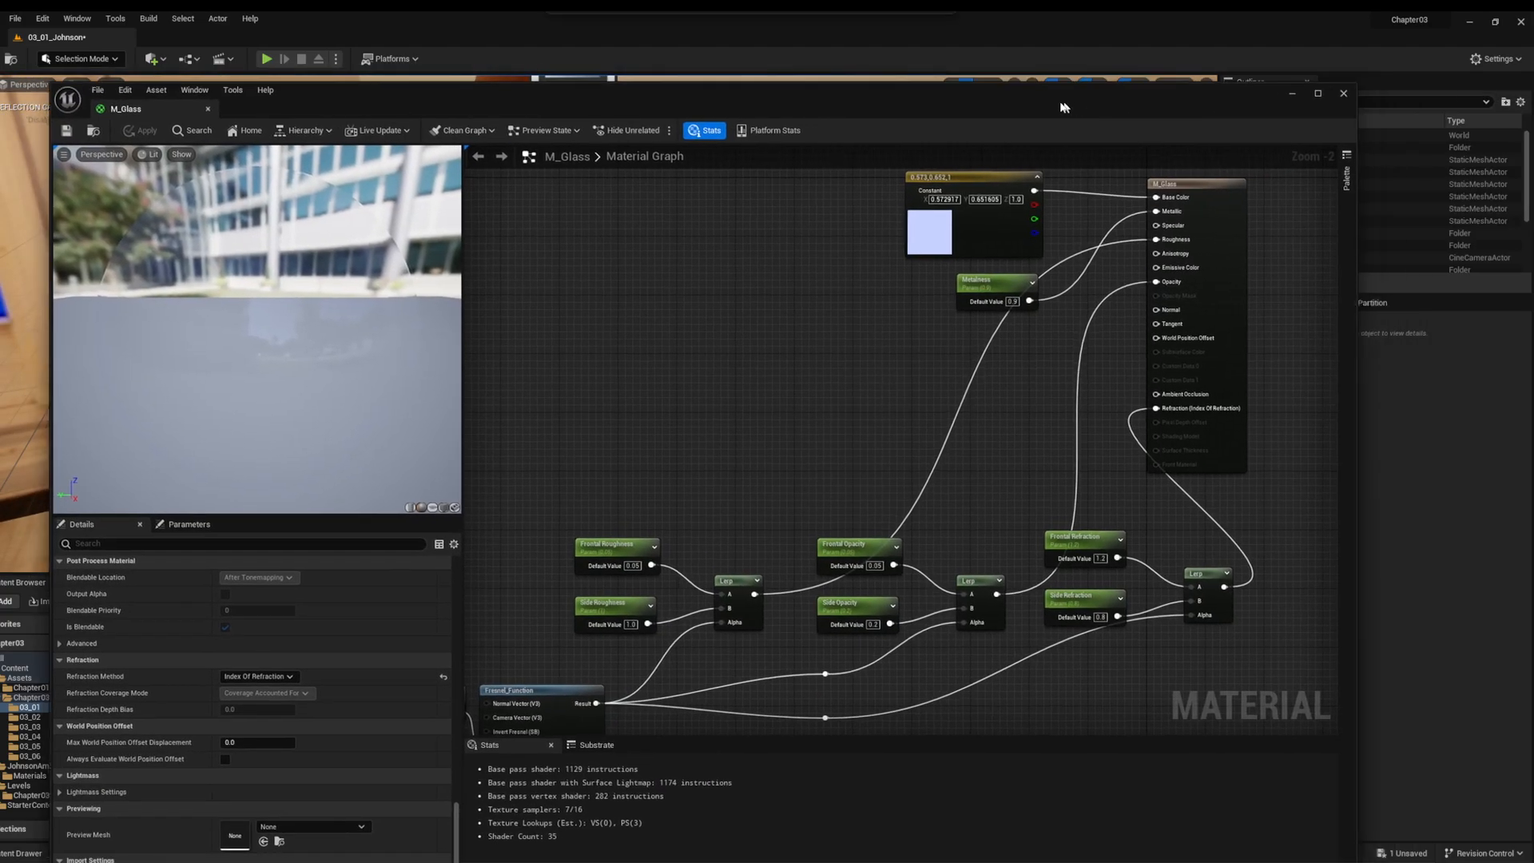
drag(1074, 108, 1015, 31)
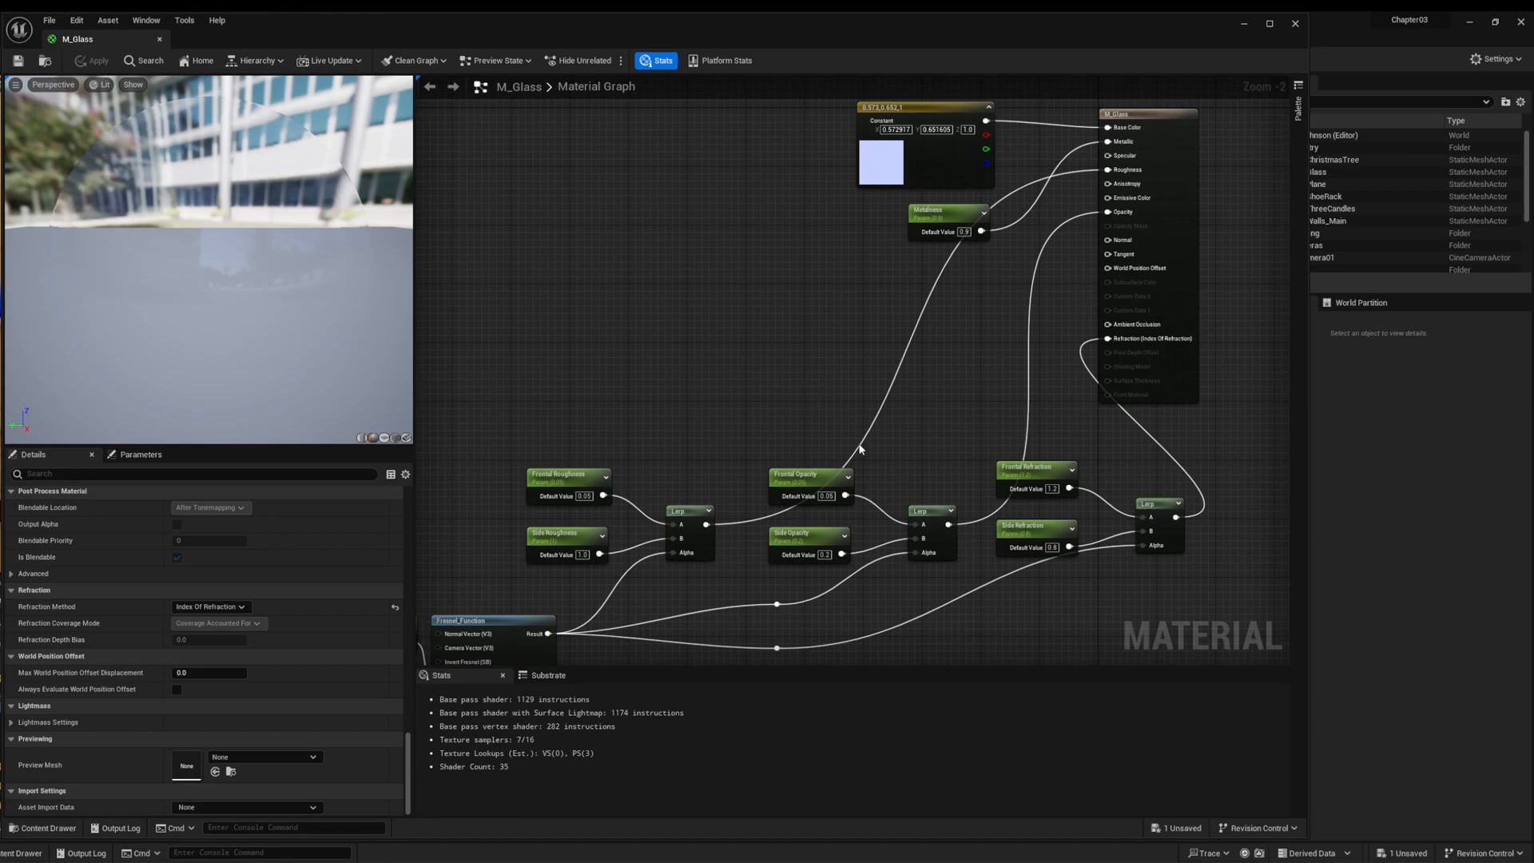
Step: Move the opacity nodes above the roughness group and add a Texture Sample using the T_Glass_OpacityMask texture beside it
drag(759, 444, 955, 367)
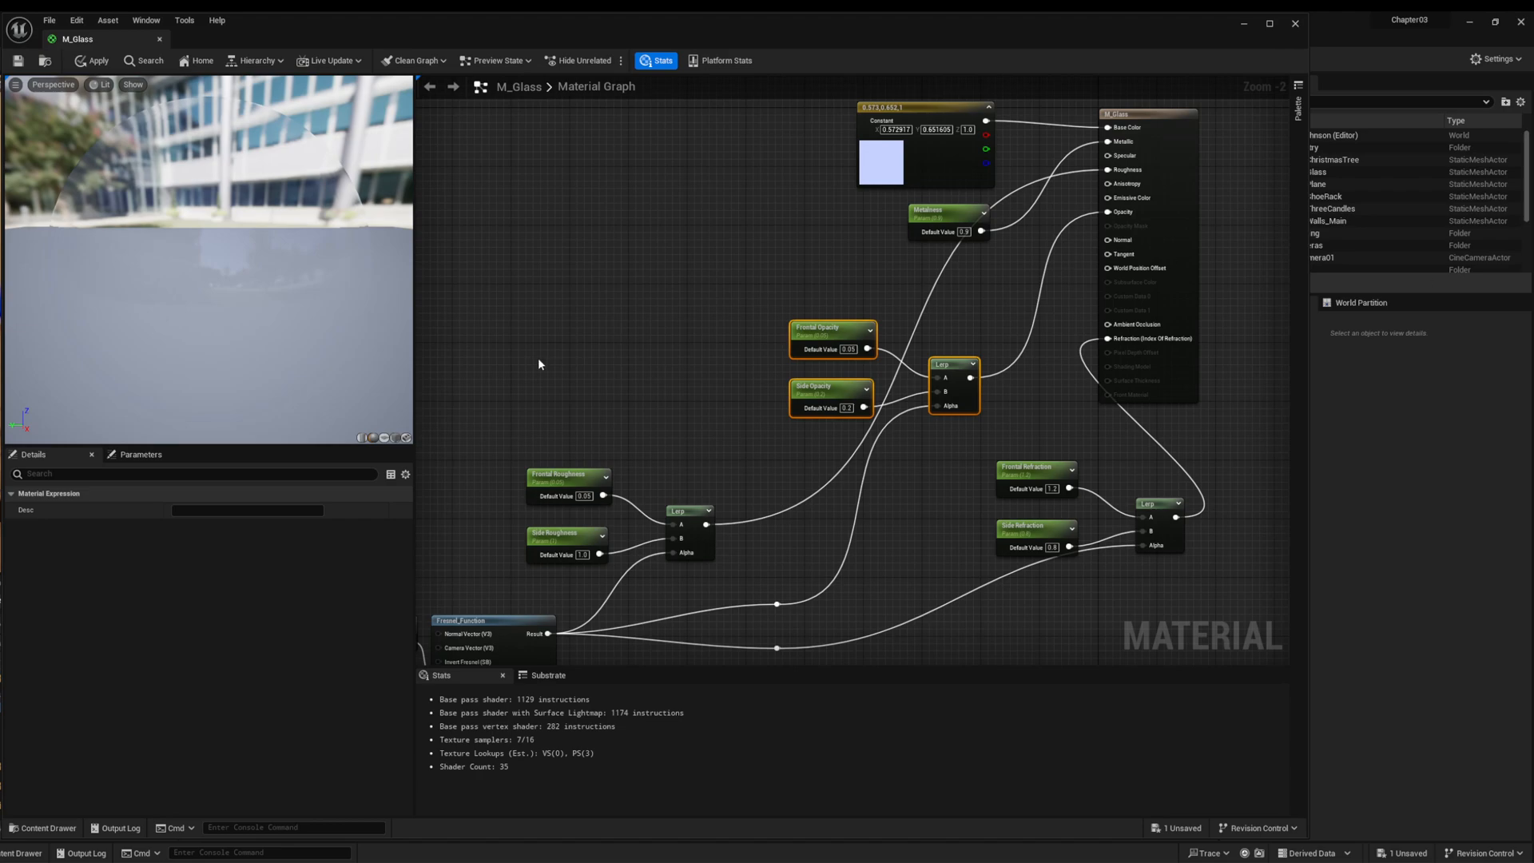
drag(847, 334, 649, 282)
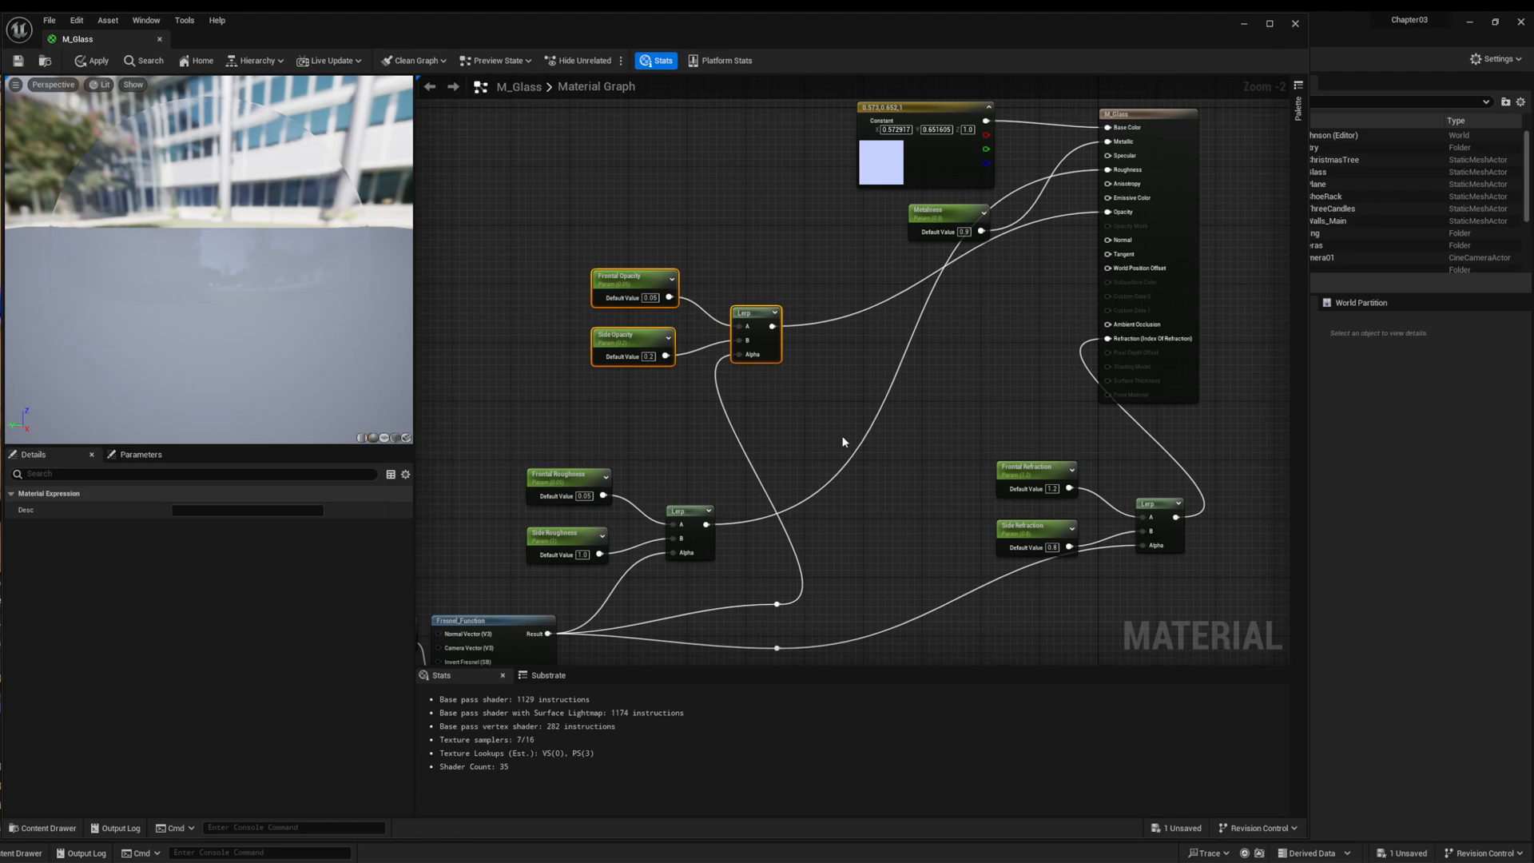
click(817, 450)
mouse_move(818, 449)
mouse_down()
mouse_move(823, 414)
mouse_move(822, 430)
mouse_up()
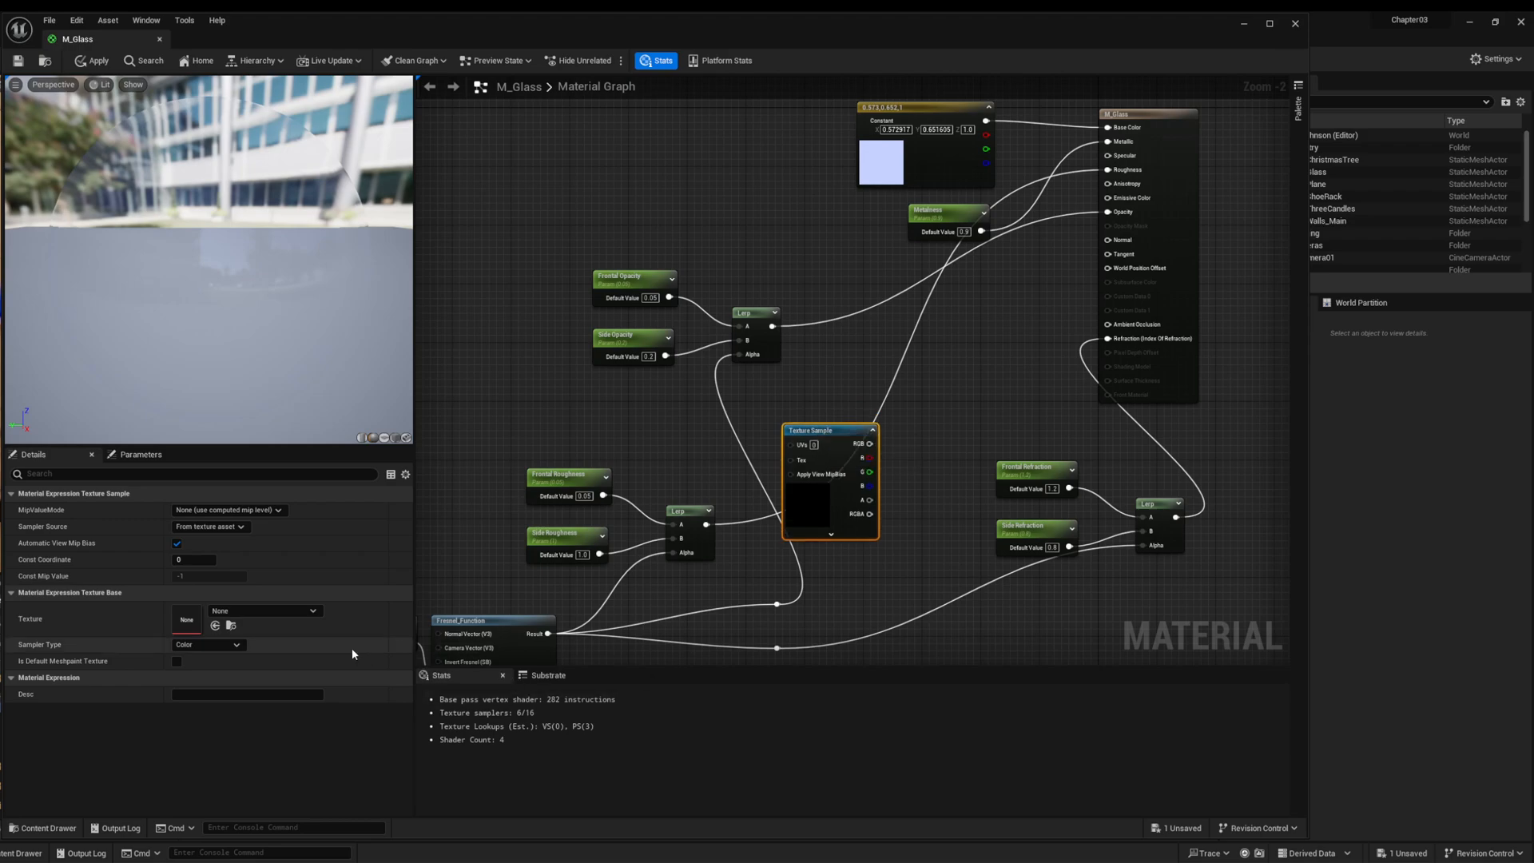
click(311, 611)
text(t_g)
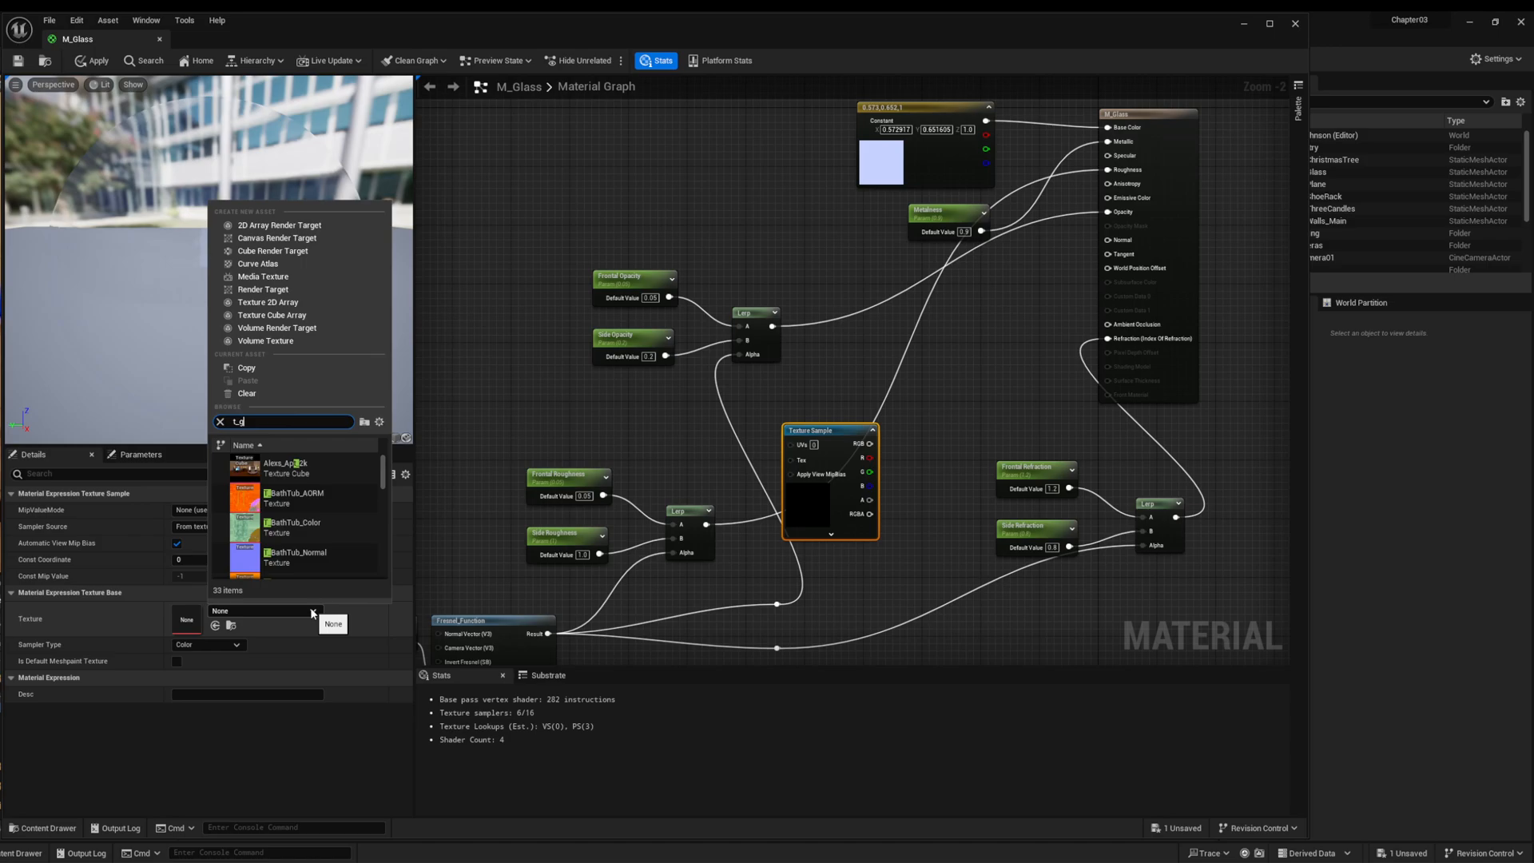
text(las)
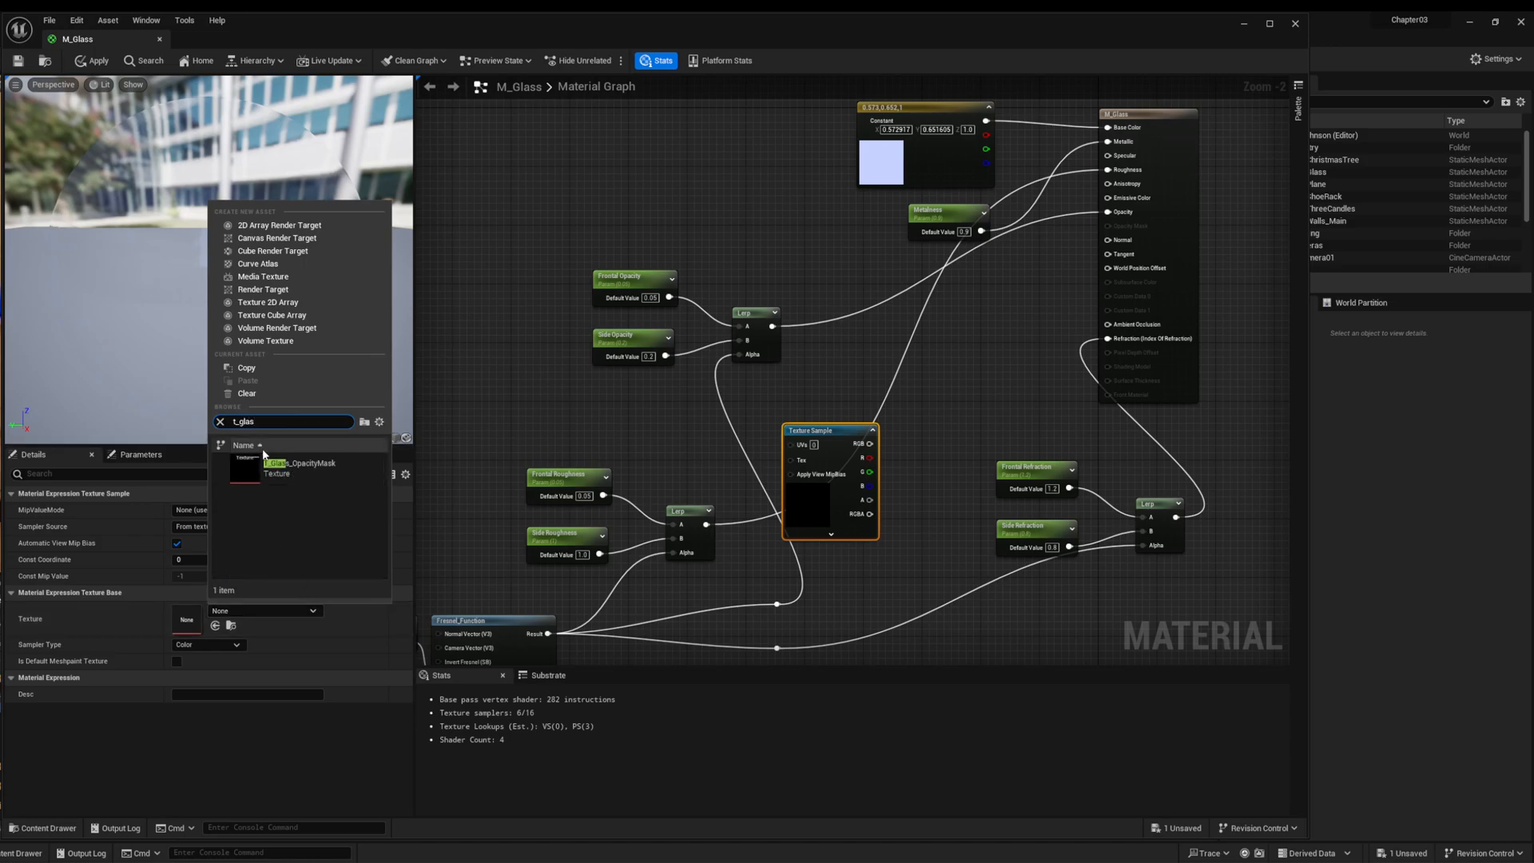
click(267, 463)
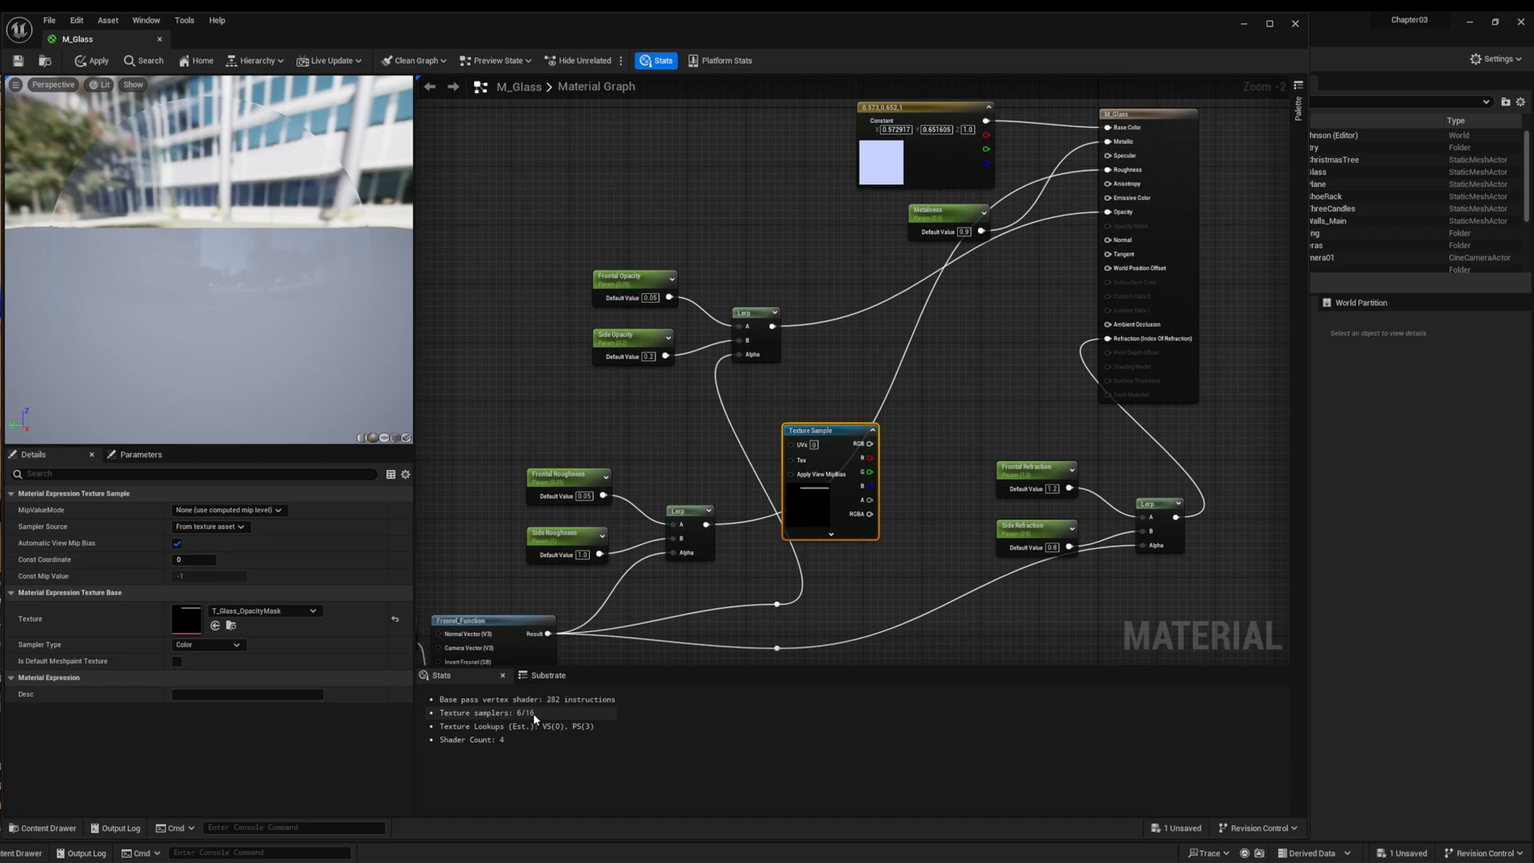
Step: Add a scalar parameter named Rim Opacity with a default value of 1 directly above the Texture Sample
drag(288, 41, 978, 428)
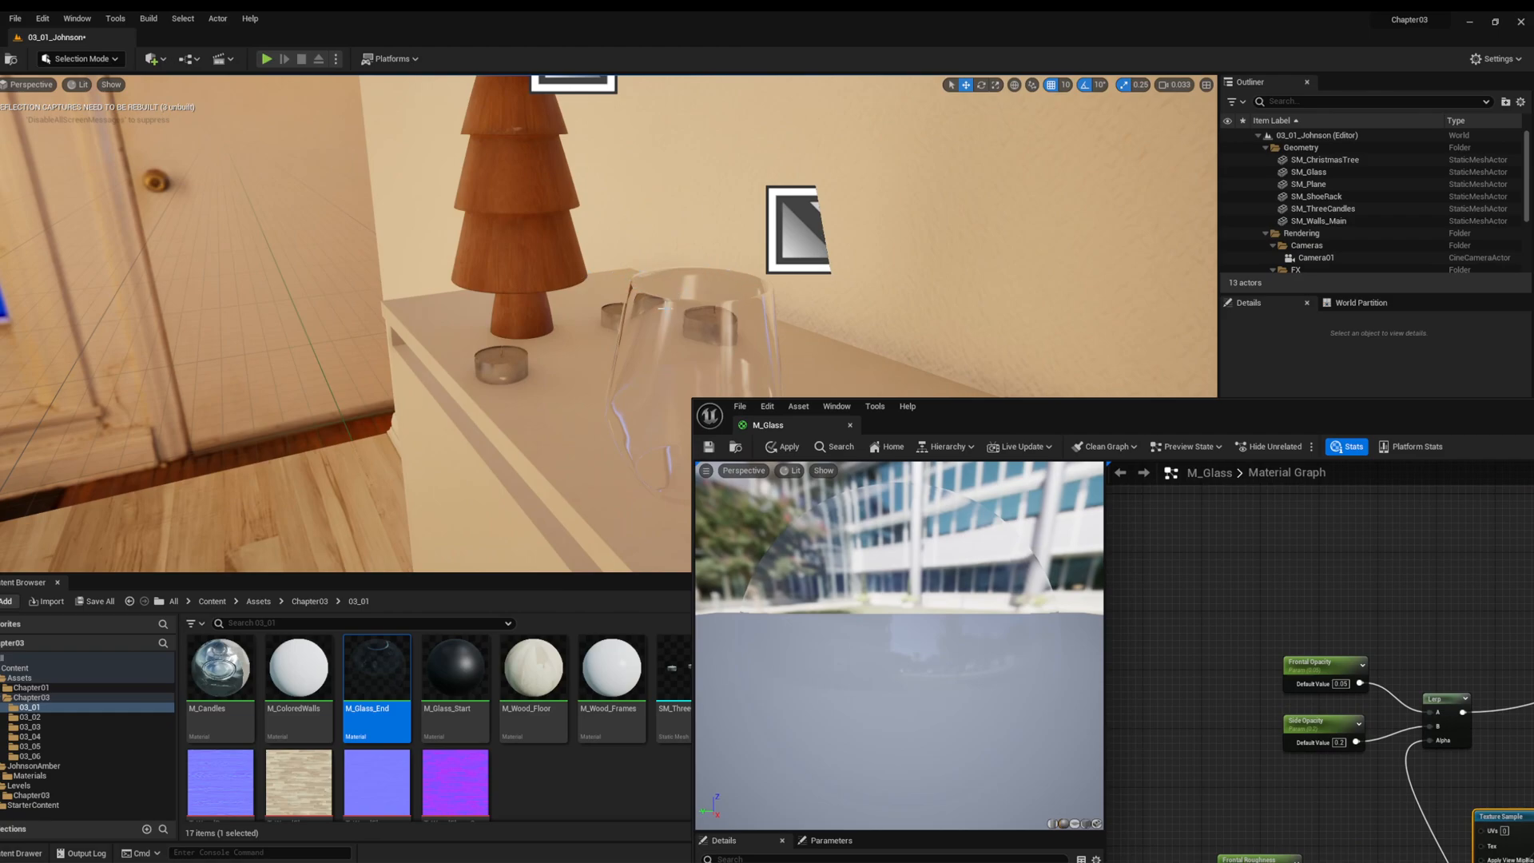
drag(1037, 406, 444, 43)
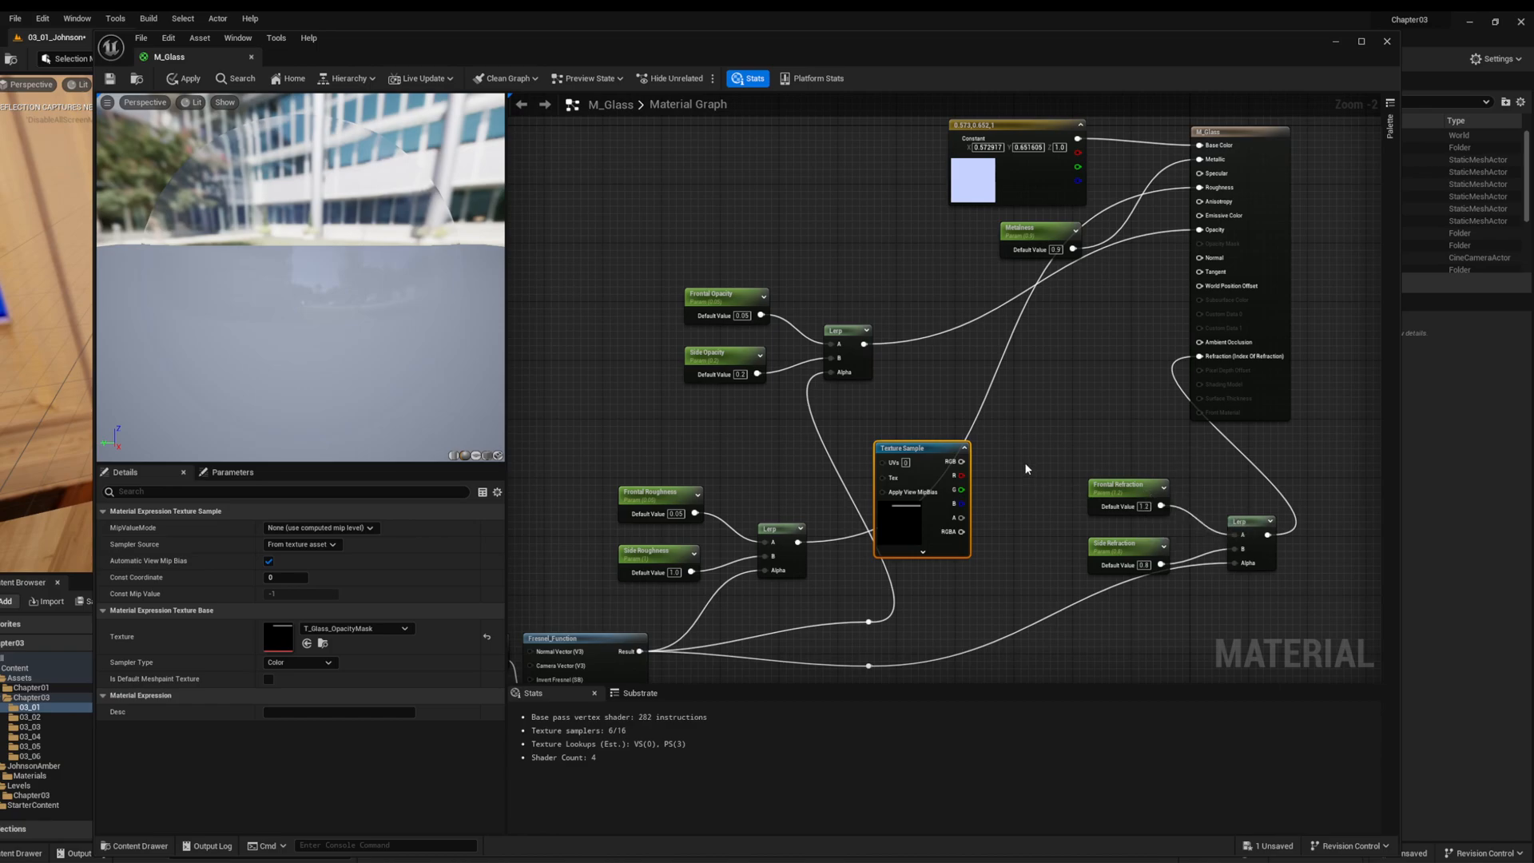
mouse_move(901, 452)
mouse_down()
mouse_move(914, 452)
mouse_move(840, 449)
mouse_move(901, 481)
mouse_up()
right_click(898, 429)
text(sca)
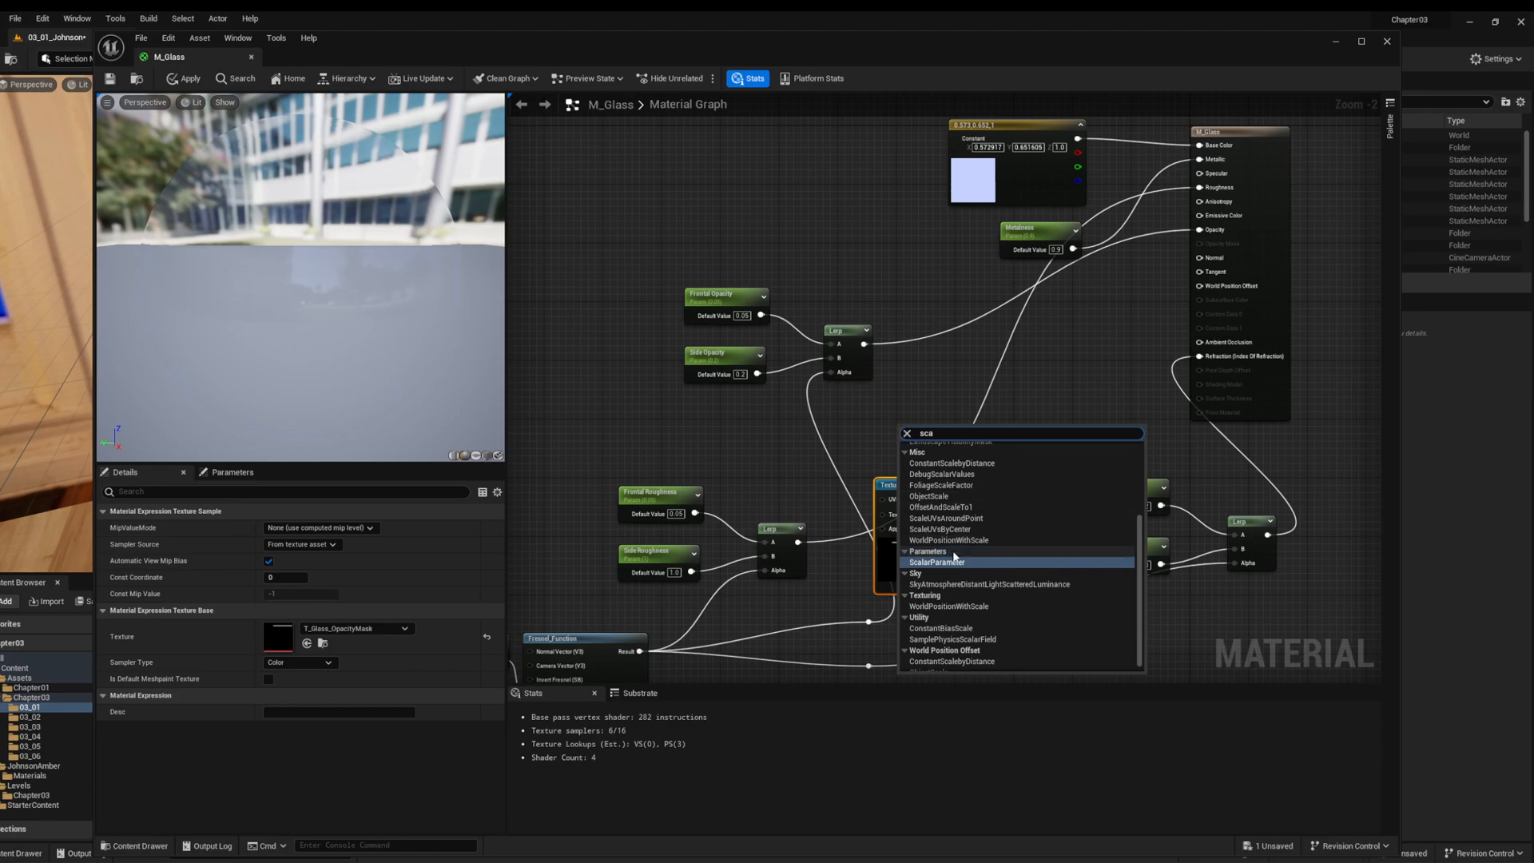
click(959, 561)
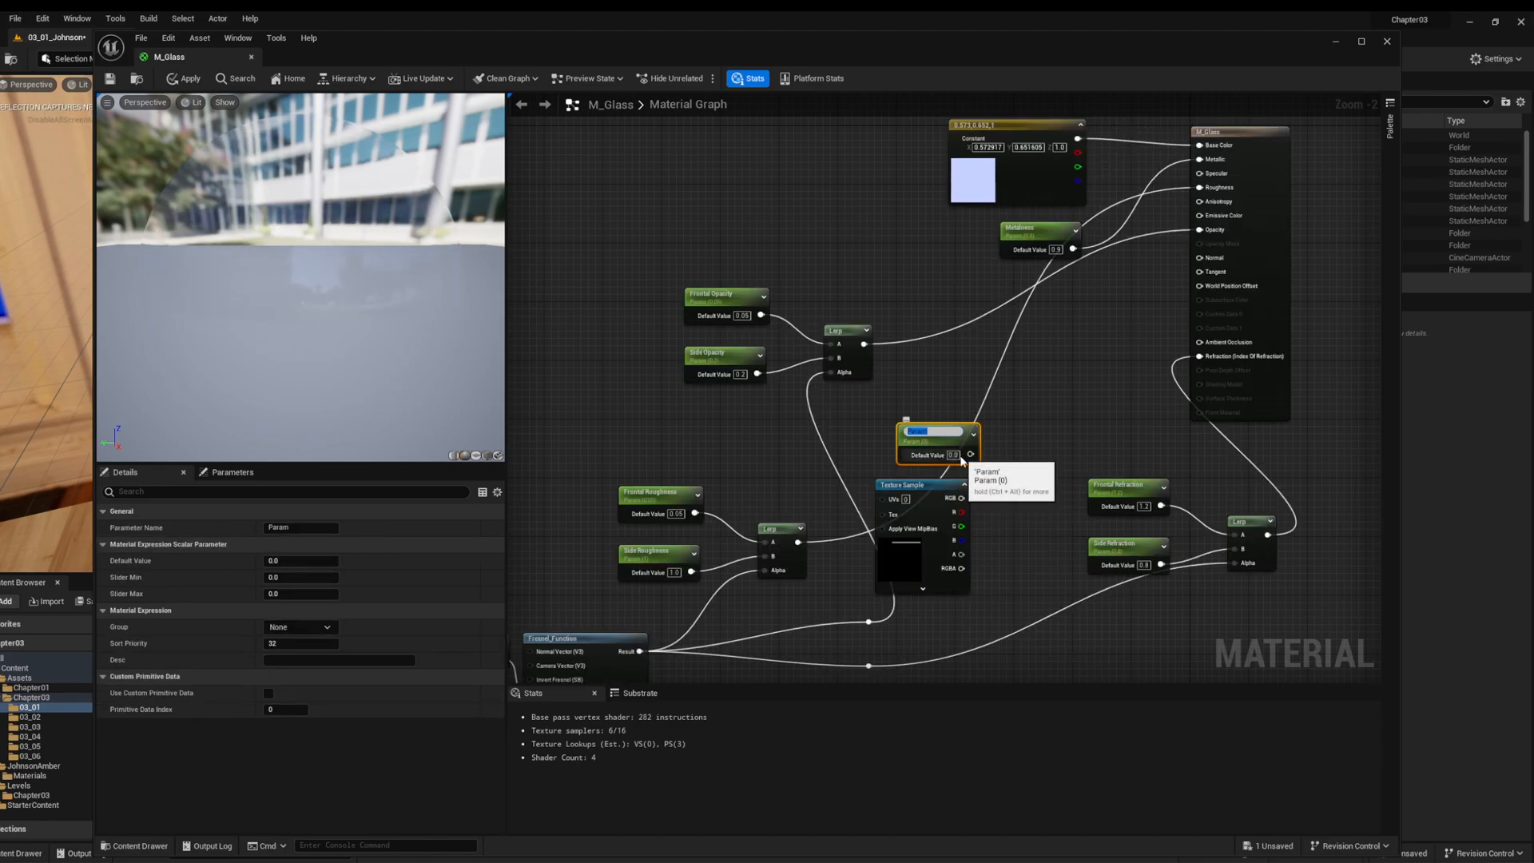
text(Rim Opacity)
key(Return)
click(290, 563)
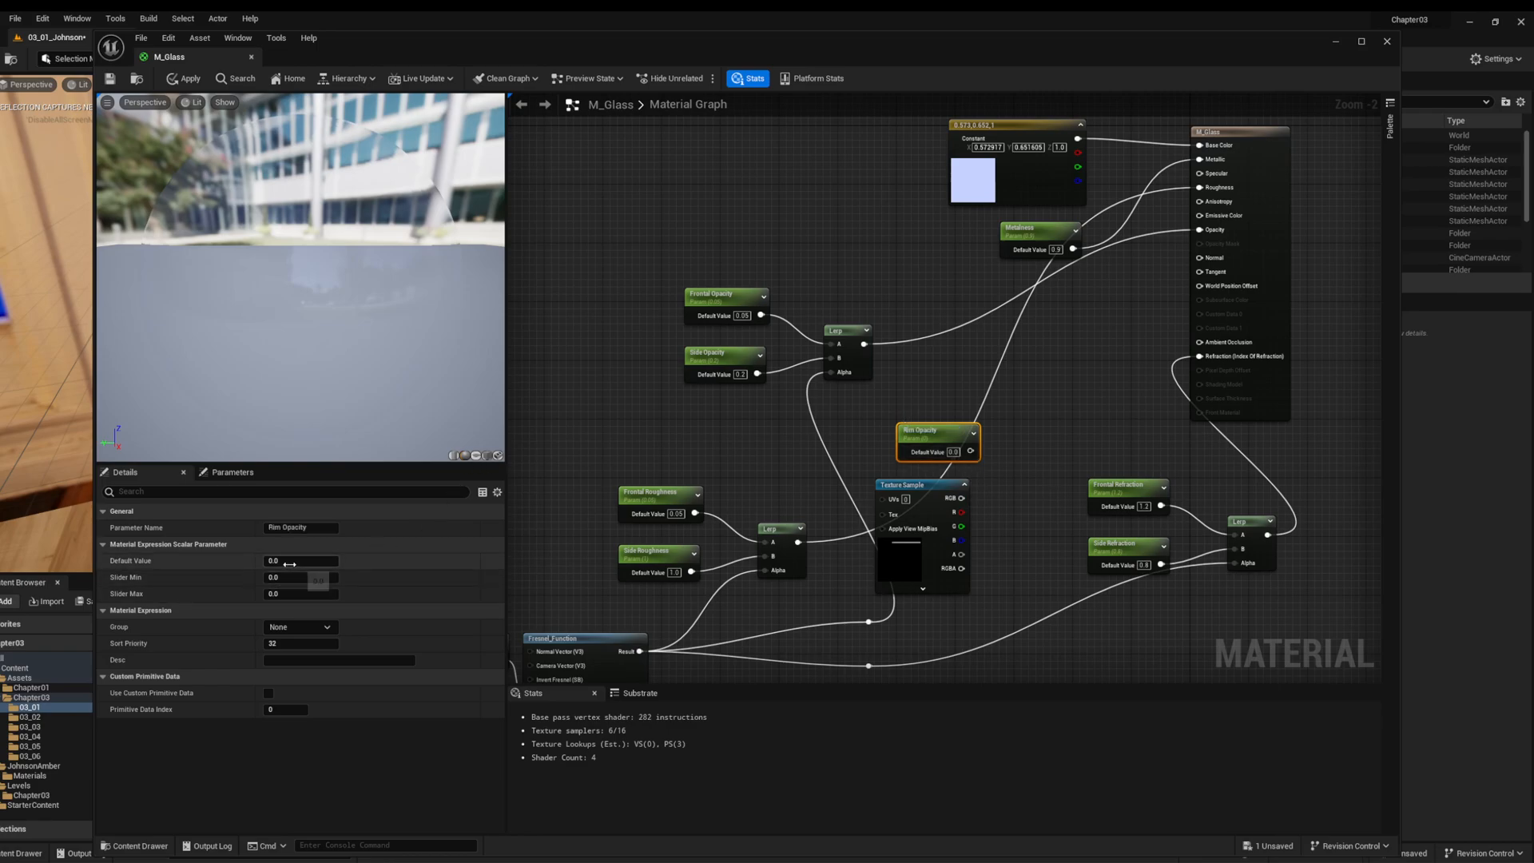
text(1)
key(Return)
drag(955, 431, 933, 428)
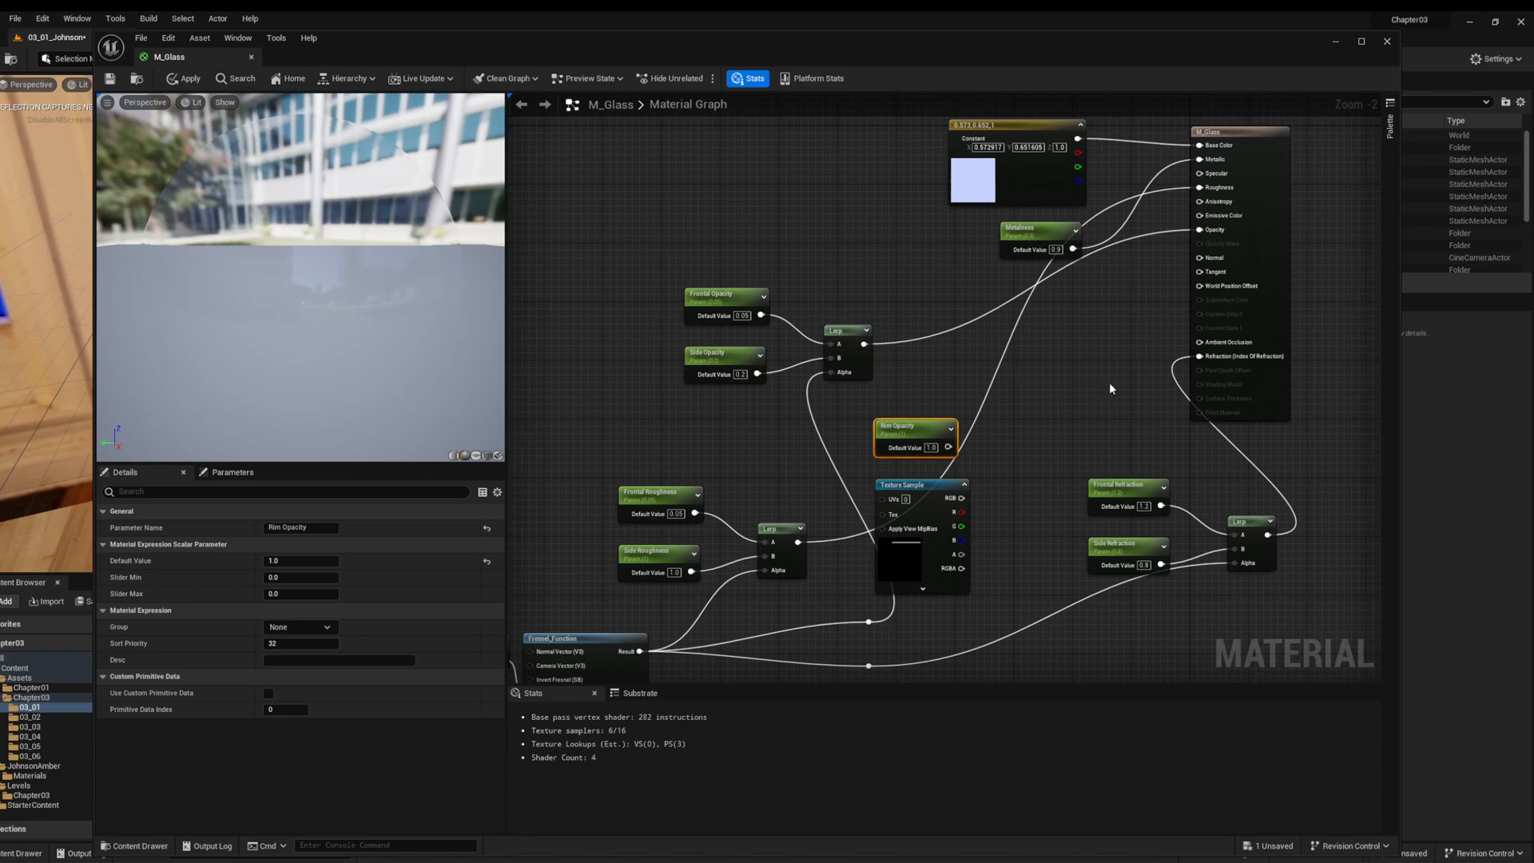
Step: Add a second opacity Lerp, feeding the first opacity Lerp into A, Rim Opacity into B and the texture's red channel into Alpha
click(991, 347)
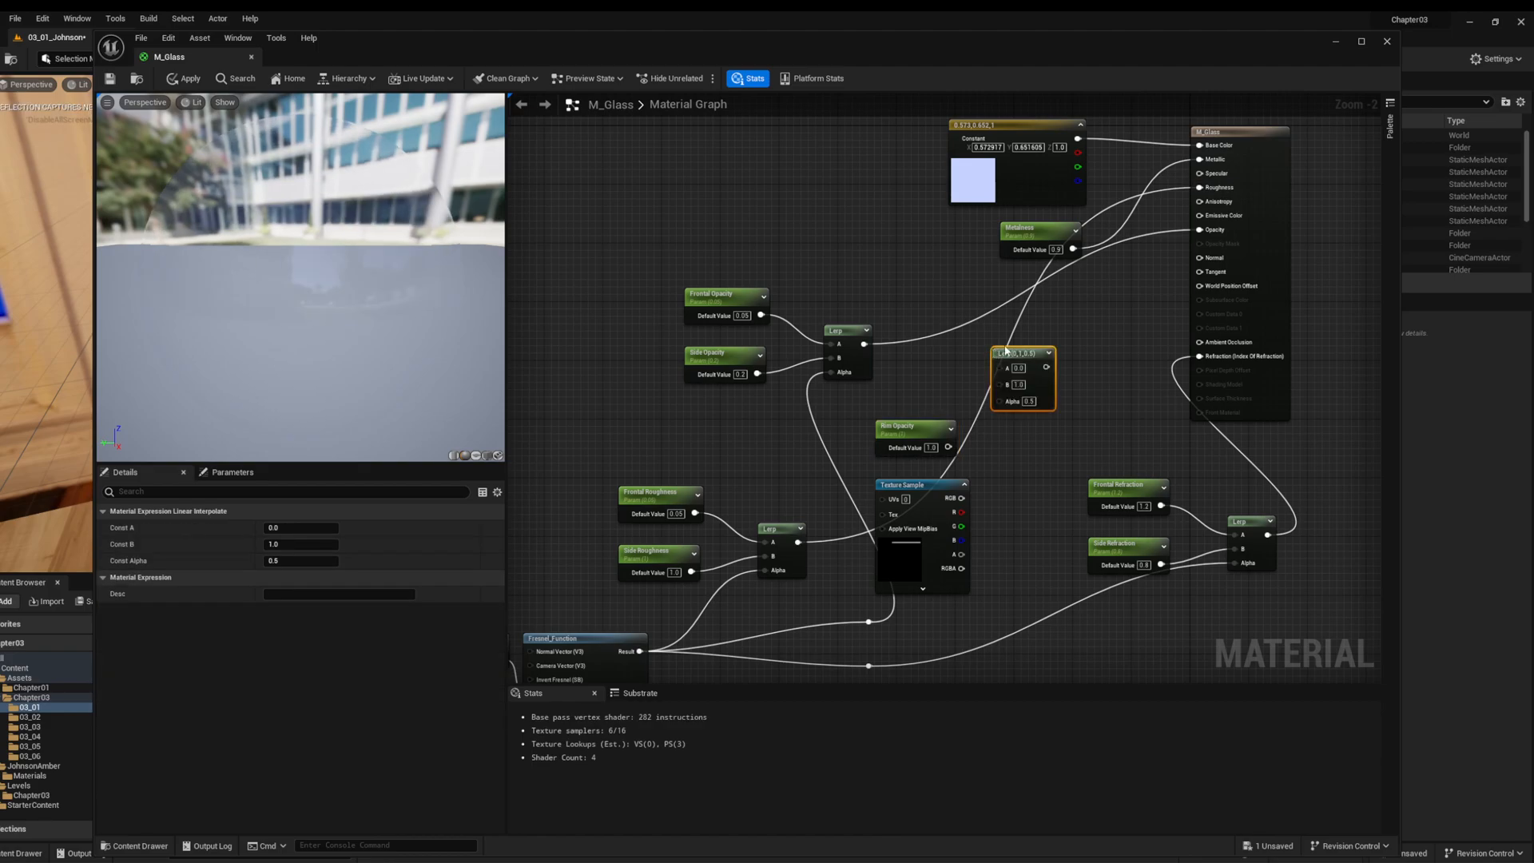
drag(999, 353, 964, 331)
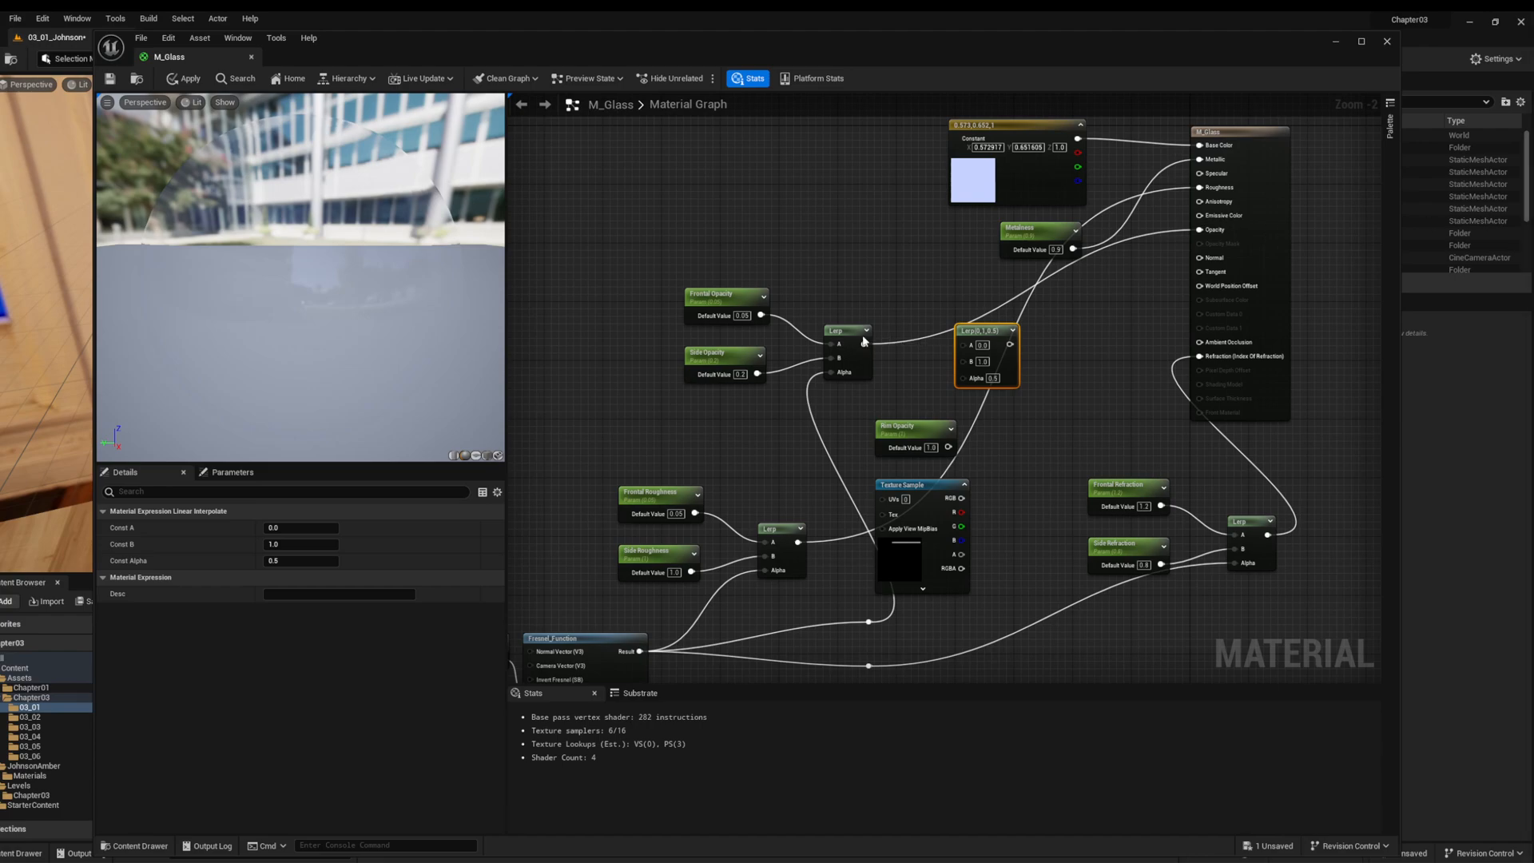
drag(864, 344, 961, 342)
drag(948, 448, 963, 358)
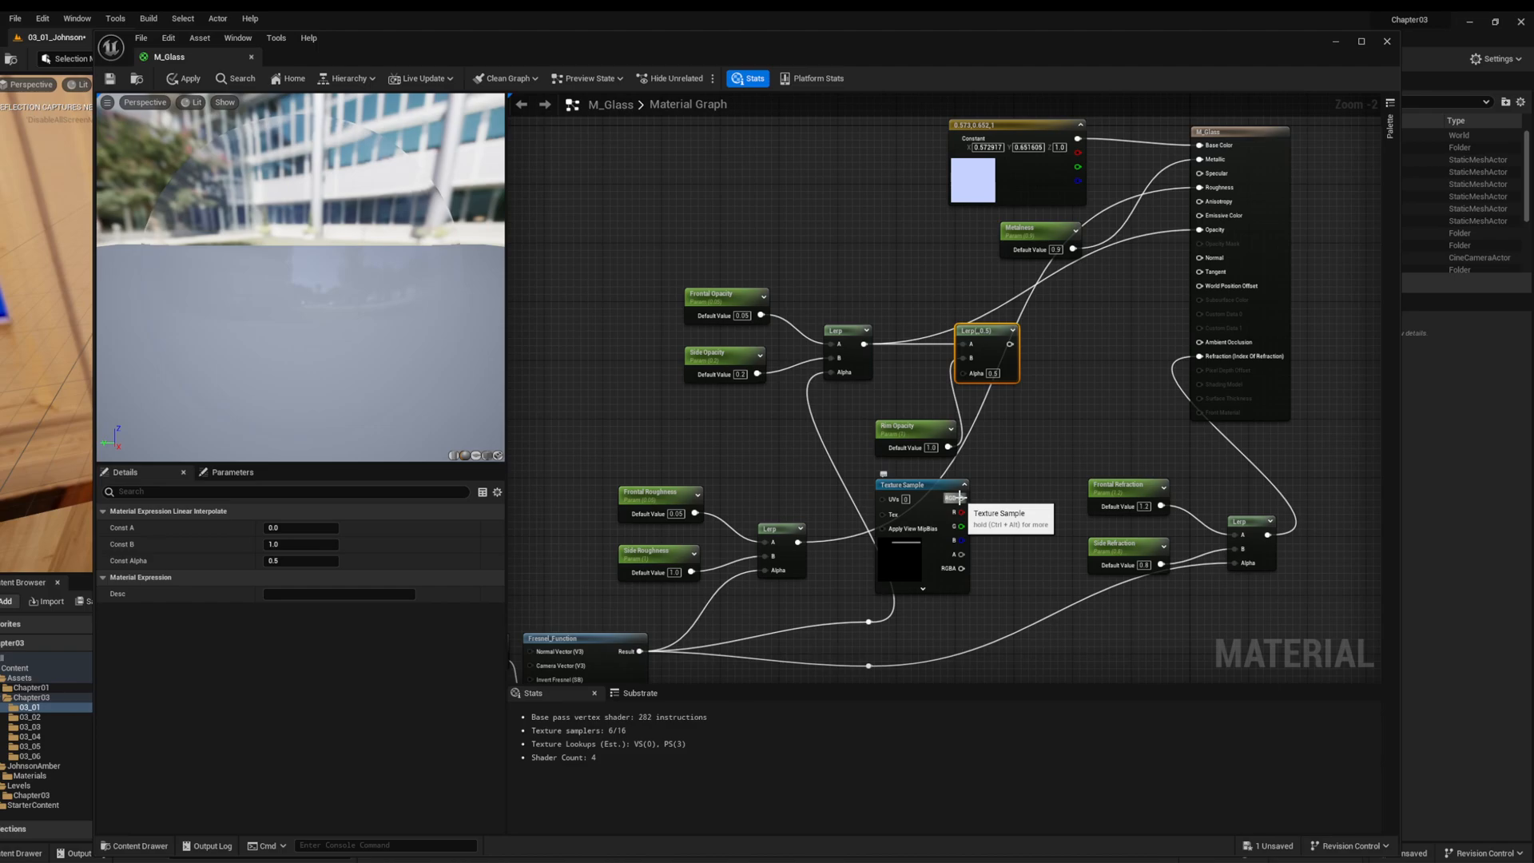
drag(961, 511, 964, 373)
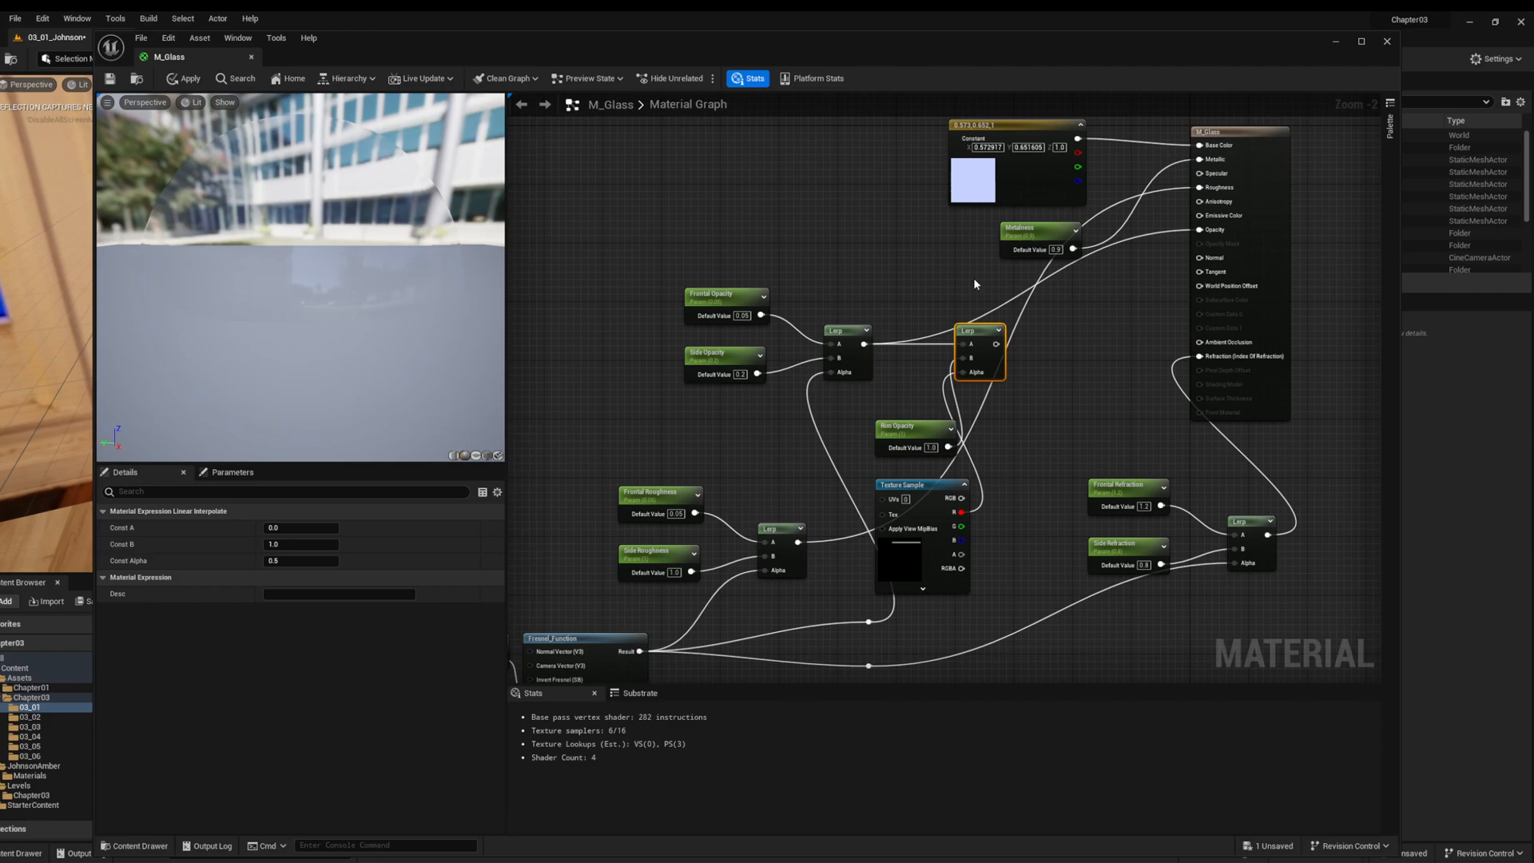
Step: Connect the new Lerp's output to the material's Opacity input in place of the first opacity Lerp
drag(995, 343, 1193, 231)
click(1030, 352)
click(1030, 352)
drag(997, 344, 1199, 231)
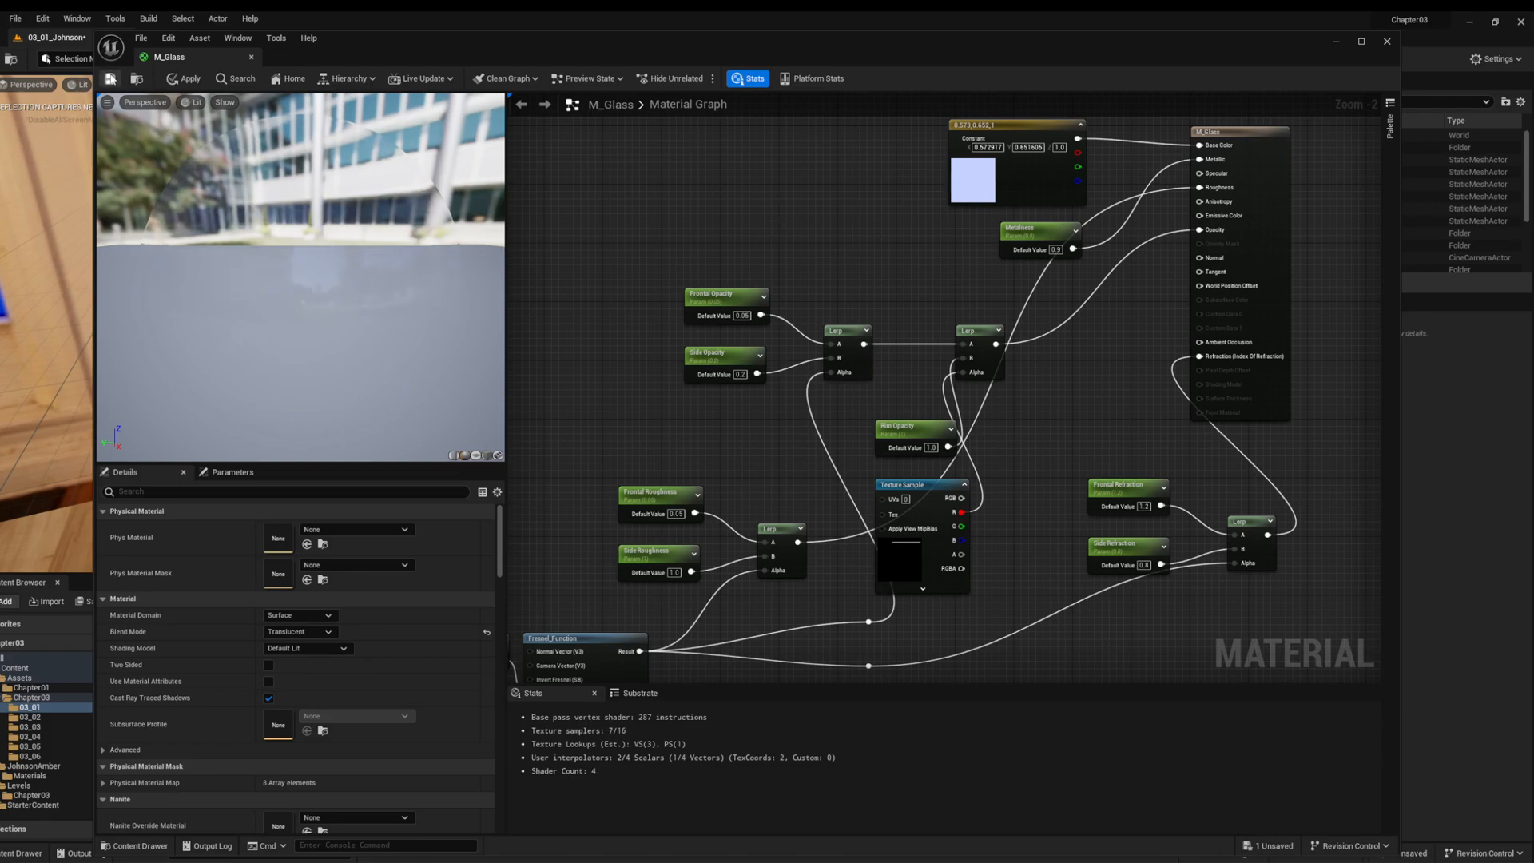
Step: Save the material with the rim opacity setup and examine the glass rim in the level viewport
click(111, 79)
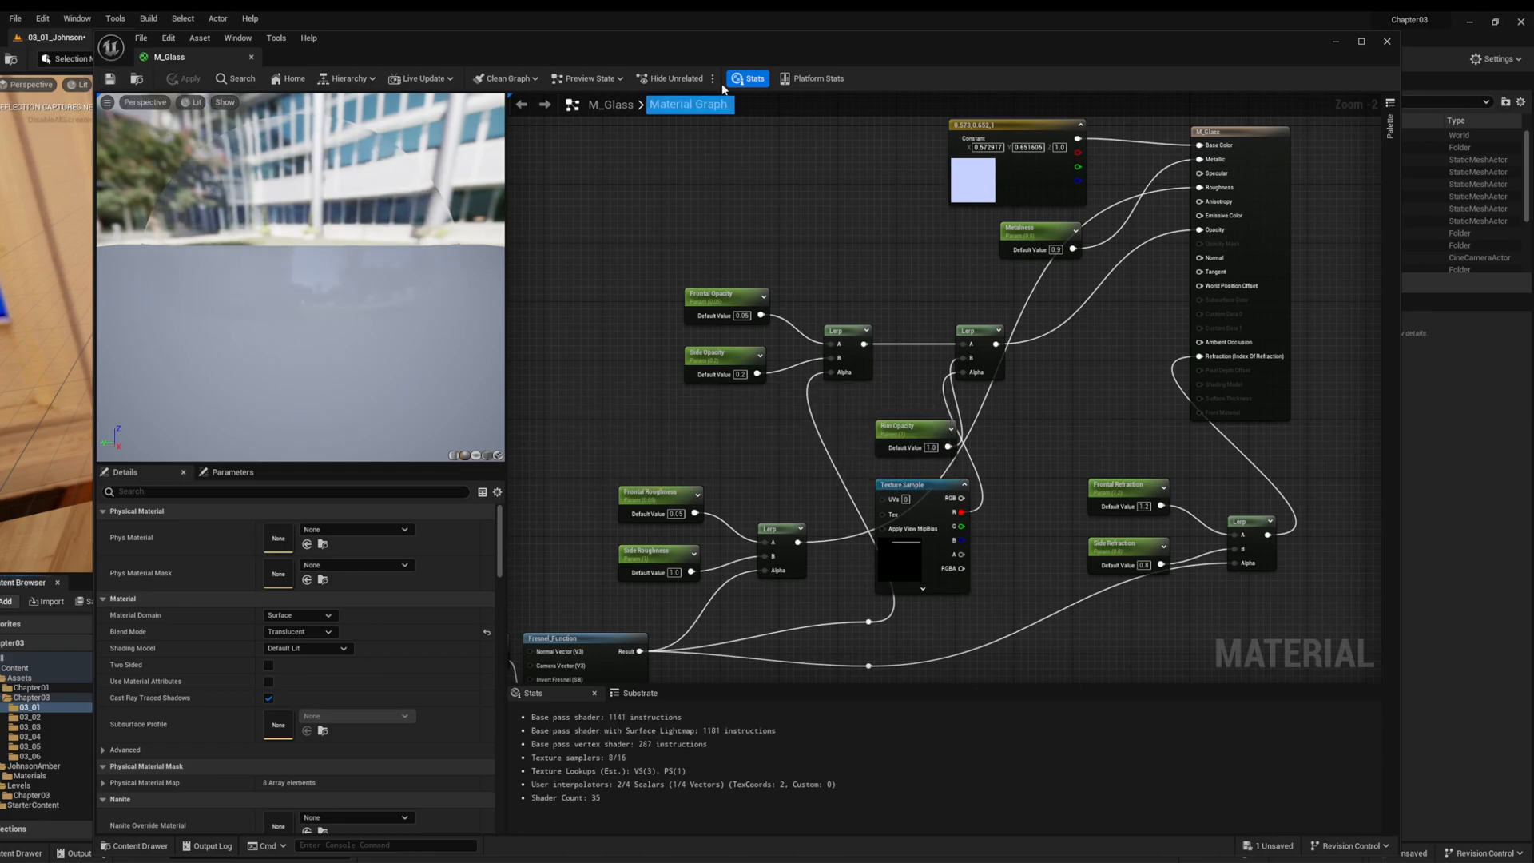
drag(1212, 52, 1533, 303)
right_drag(607, 324, 786, 175)
drag(1526, 289, 222, 61)
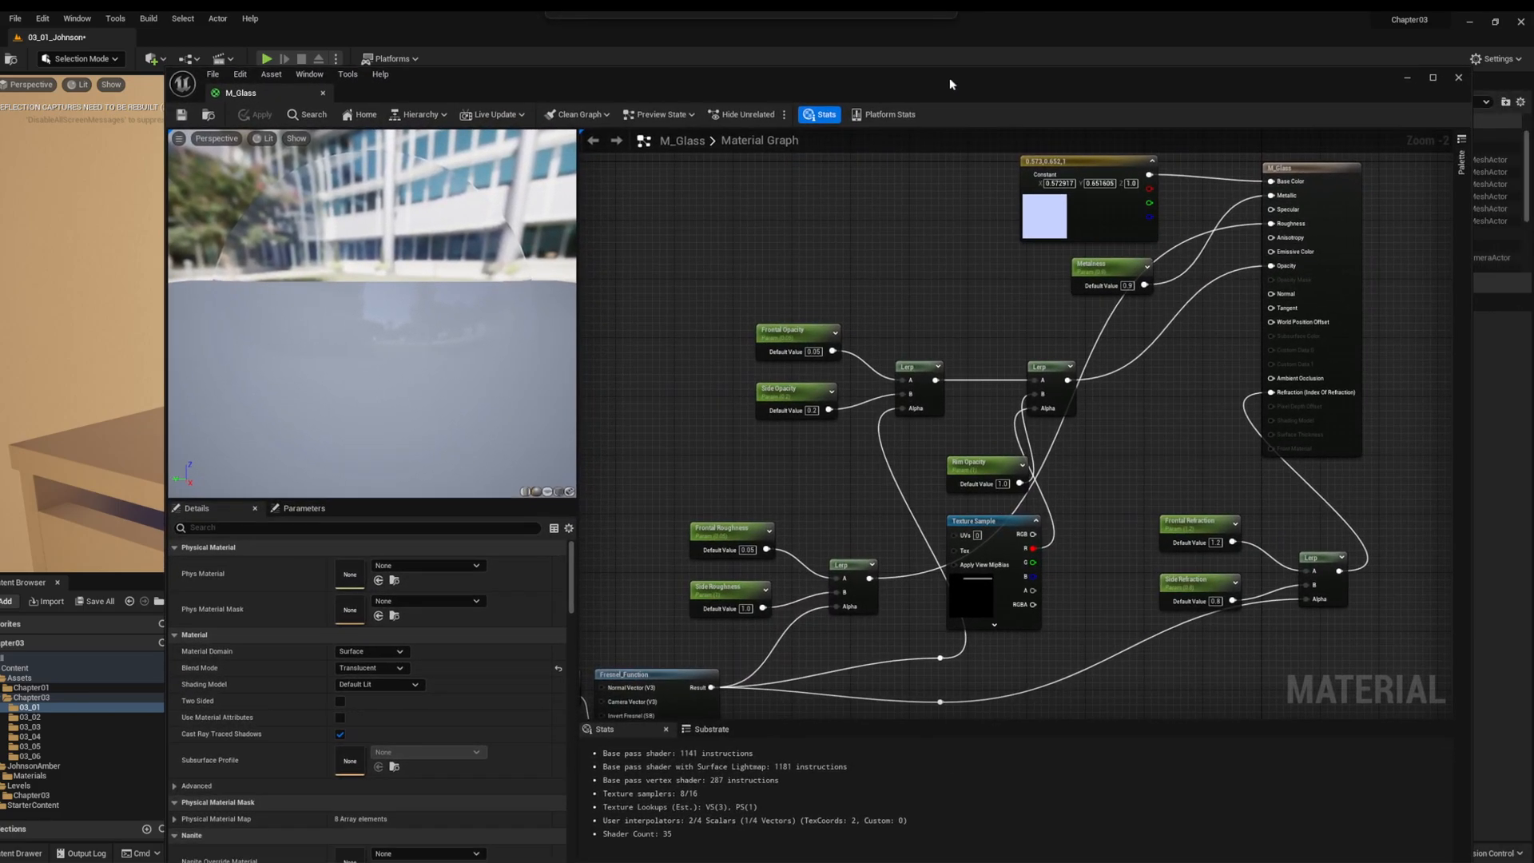
Step: Move the Texture Sample node closer to the refraction parameters, clear of the Rim Opacity node
drag(975, 506, 1062, 492)
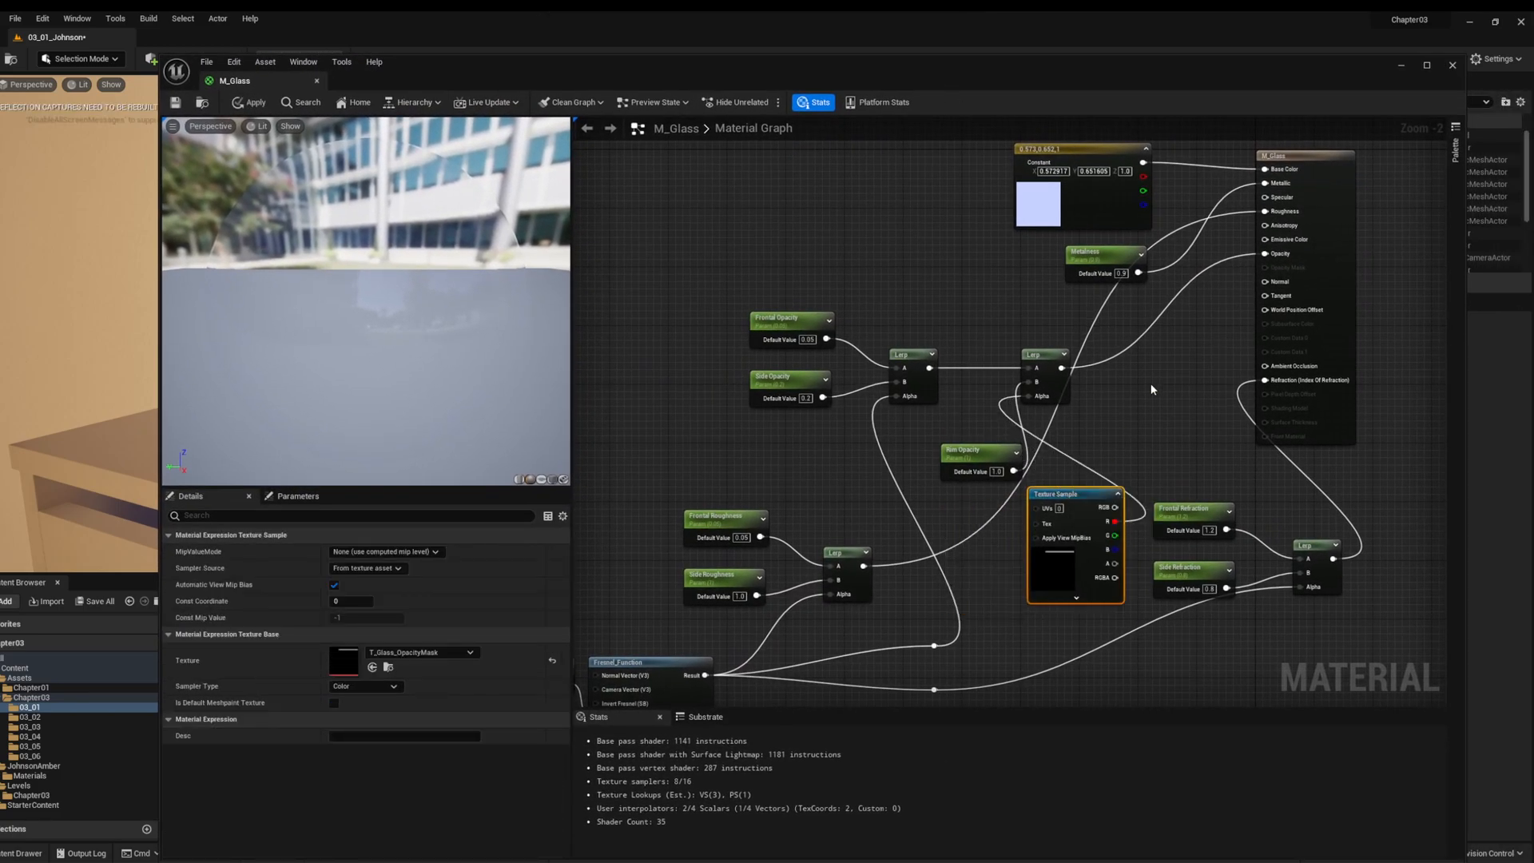
drag(959, 65, 855, 24)
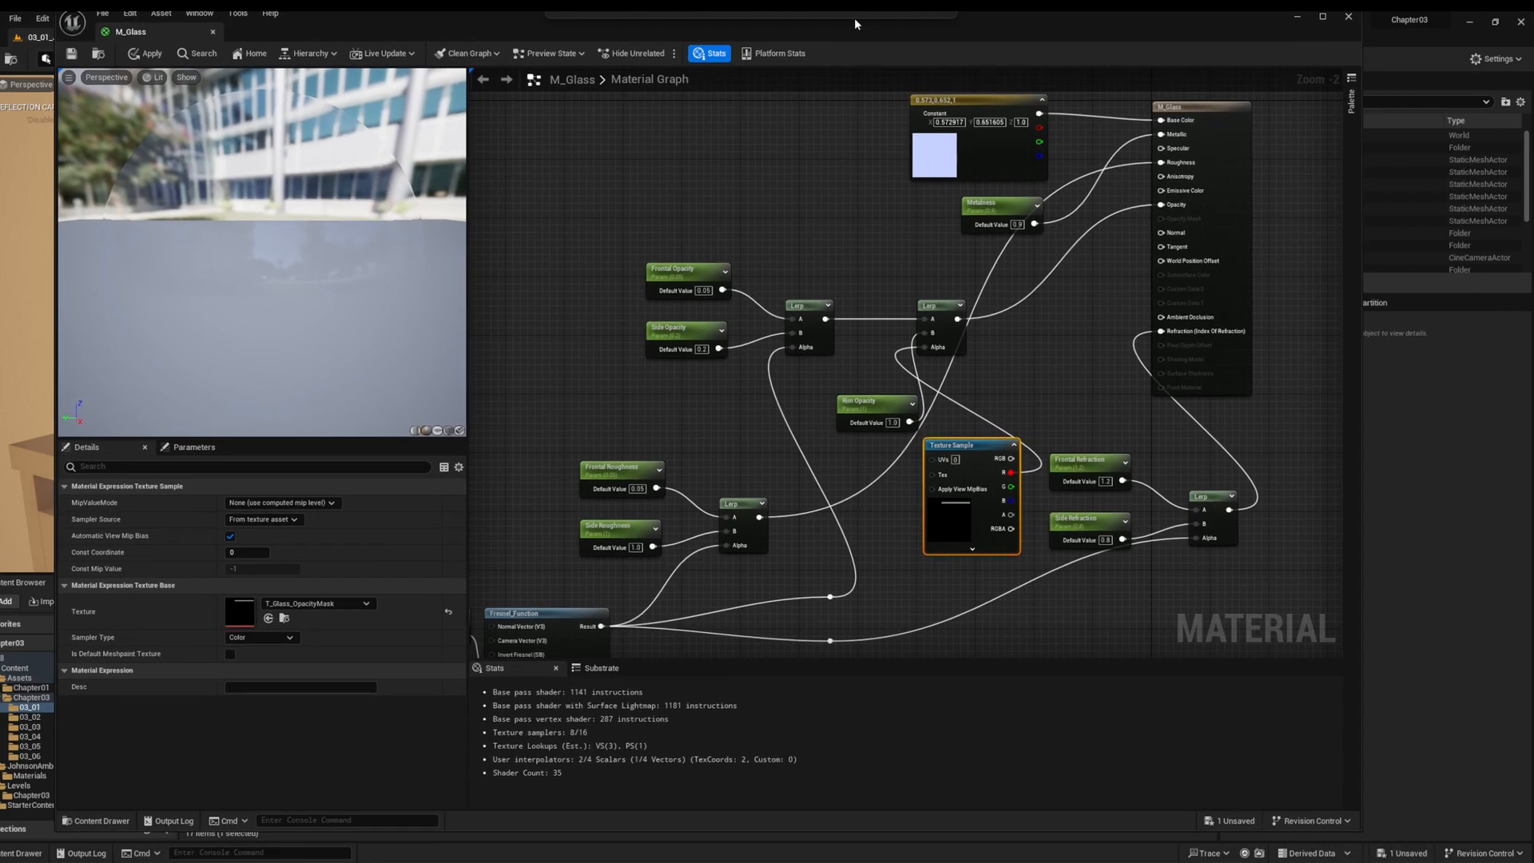